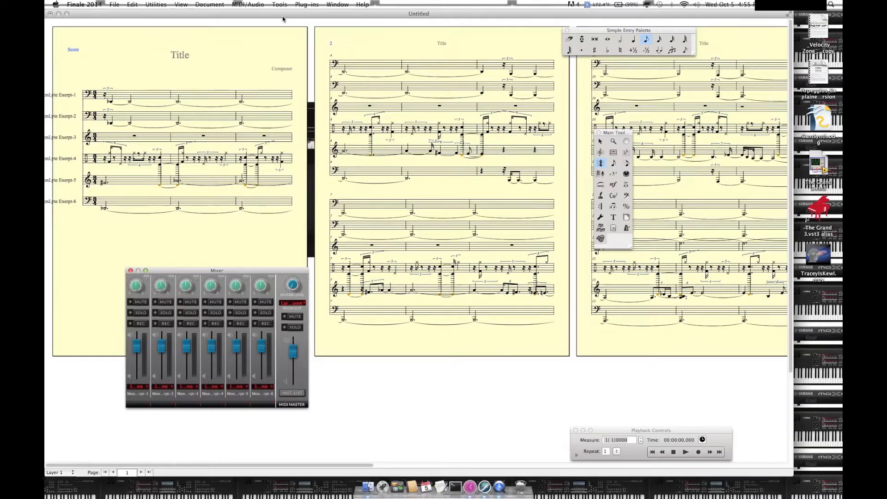
Step: Set the page view style to Looseleaf Style: Current Page Only and hide the Mixer
click(176, 5)
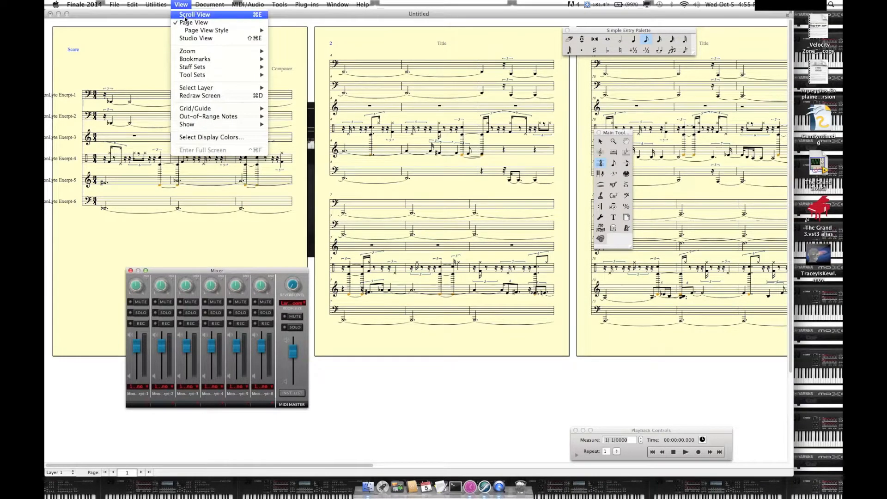
mouse_move(196, 32)
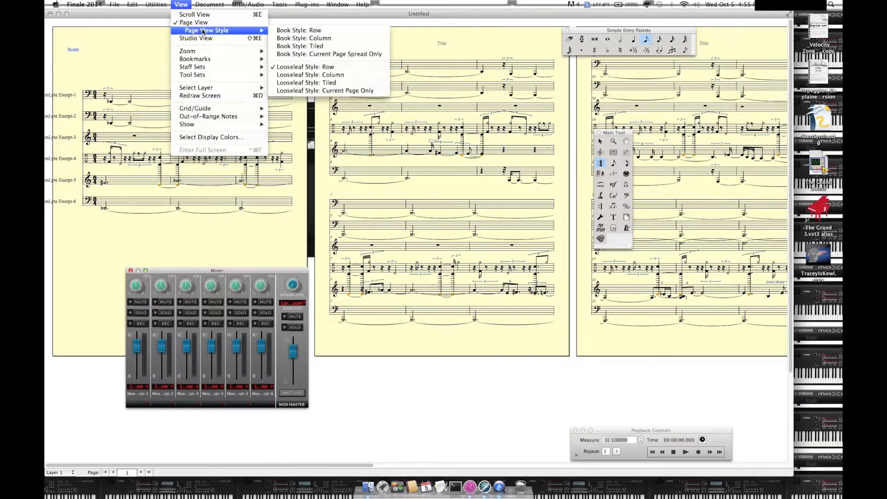
click(305, 91)
click(337, 4)
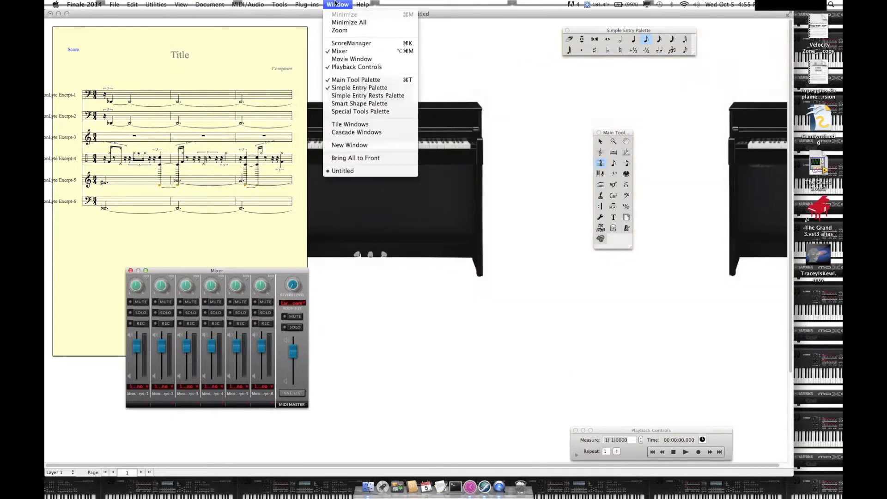
click(340, 51)
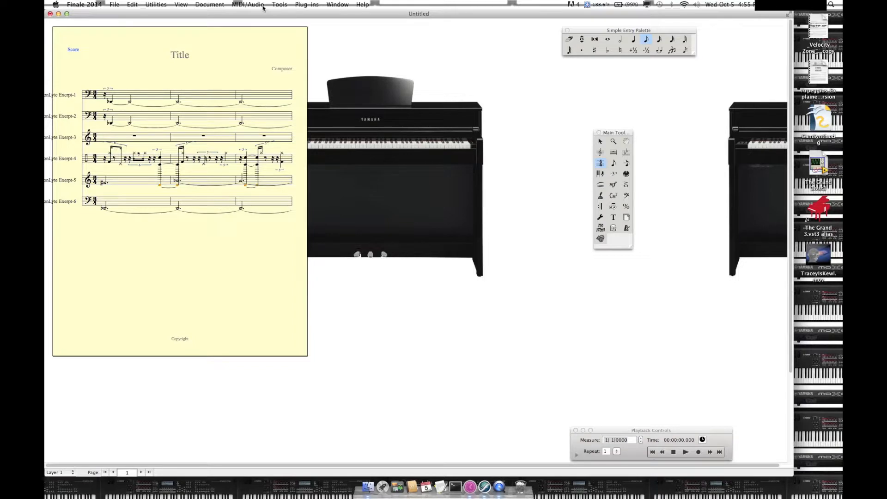
Step: Open the ScoreManager and set Finale to play through Audio Units
click(182, 4)
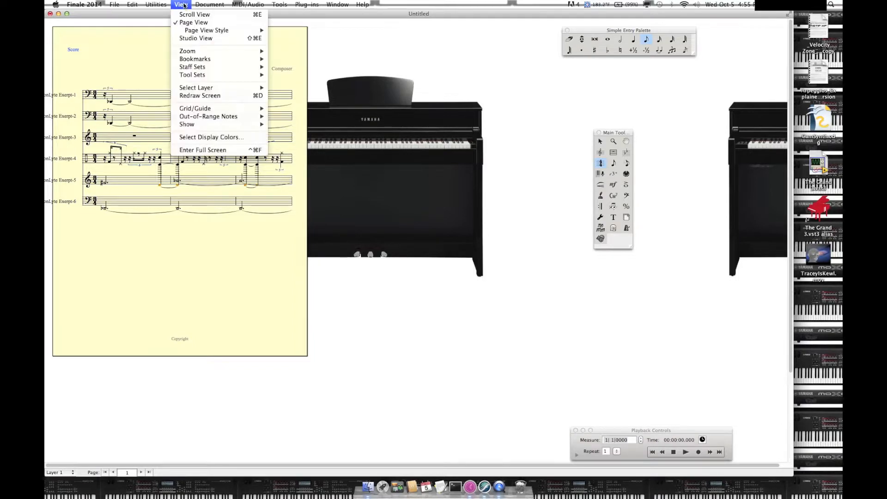
mouse_move(255, 52)
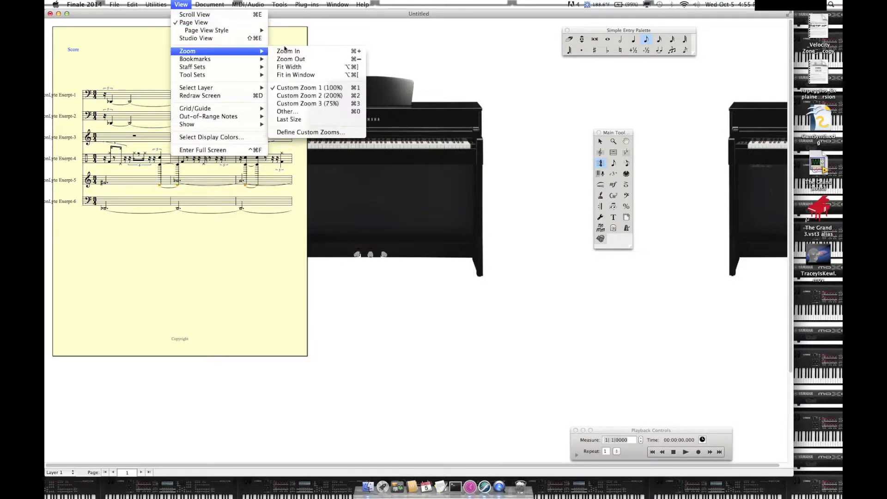
click(308, 52)
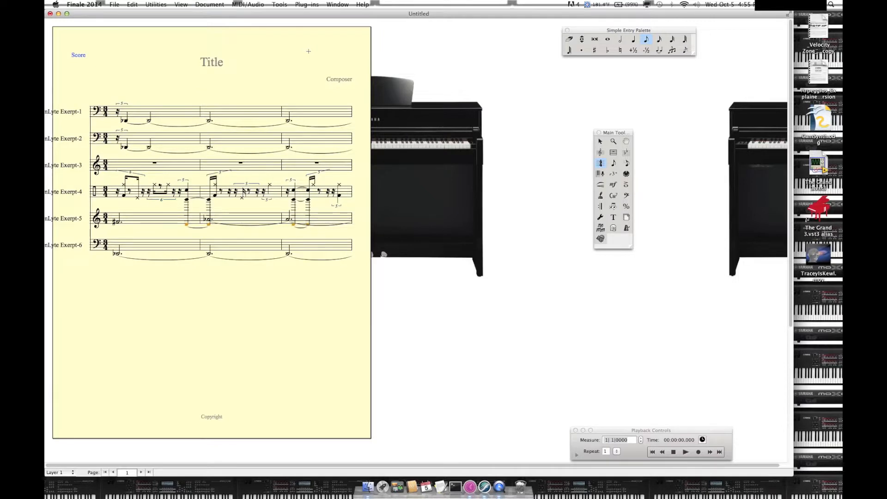
click(332, 4)
click(341, 46)
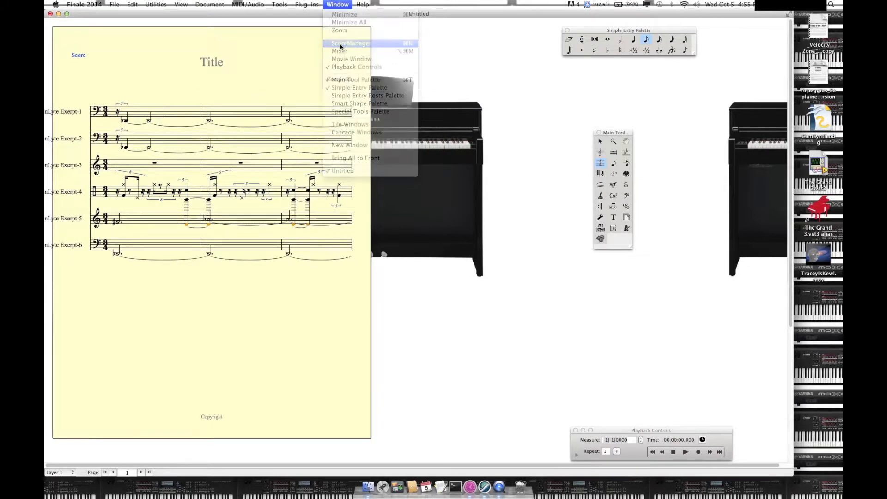
click(332, 4)
mouse_move(254, 5)
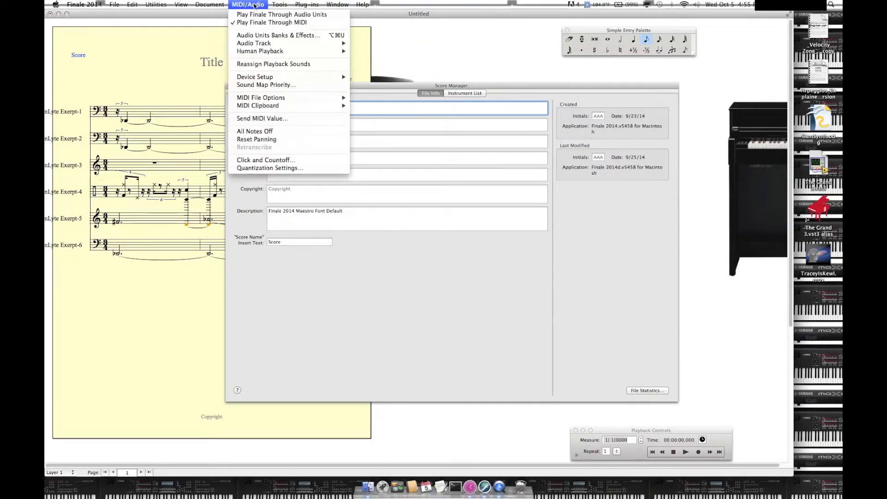
click(261, 15)
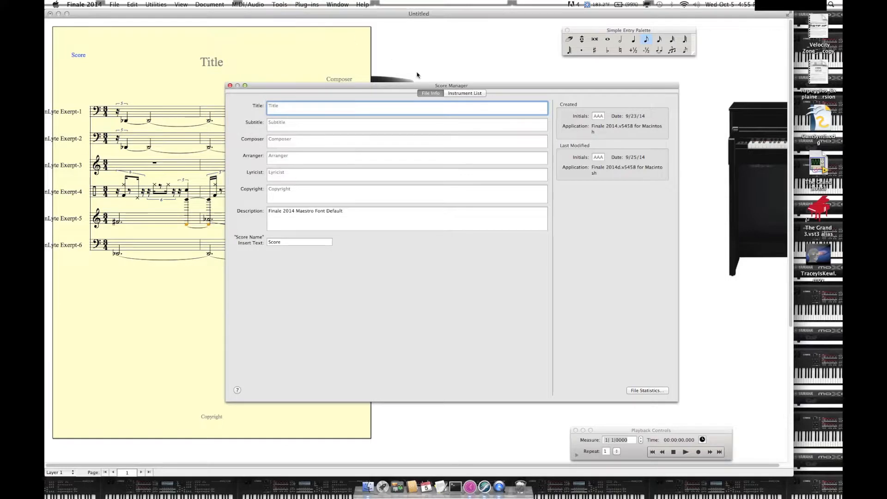
Step: In the instrument list, set the playback device of the MoonLyte Exerpt staves to Garritan Instruments for Finale
click(456, 93)
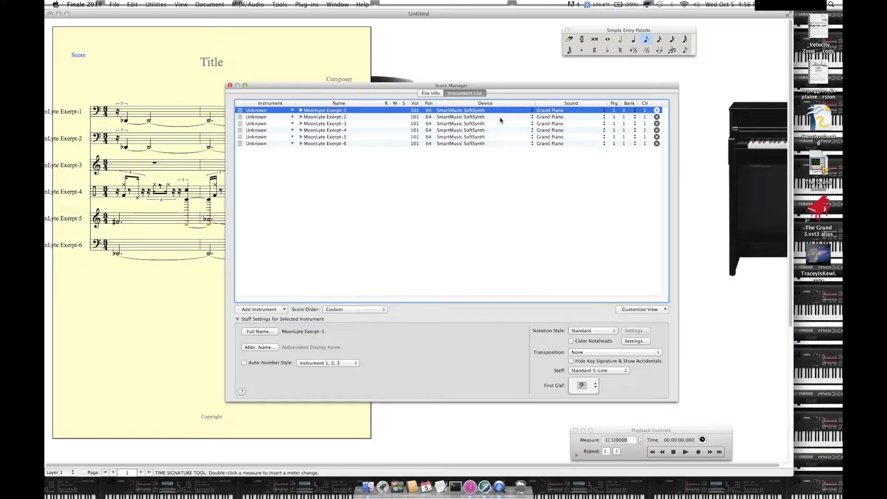
click(464, 110)
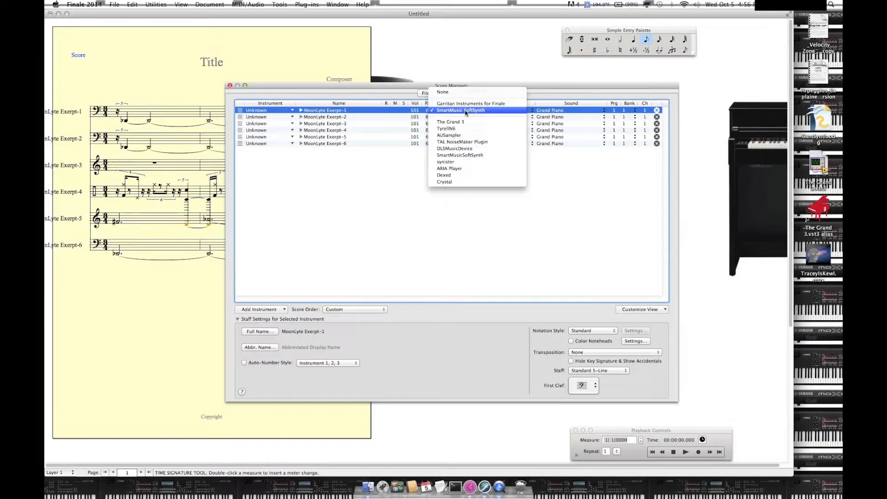
click(463, 105)
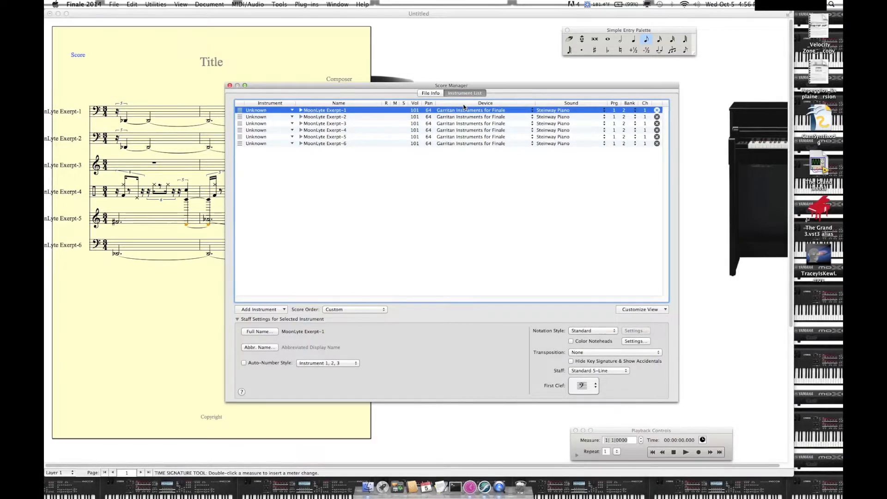
Step: Set the channels of MoonLyte Exerpt-6, Exerpt-5 and Exerpt-4 to 5, 4 and 3 respectively
click(645, 143)
text(5)
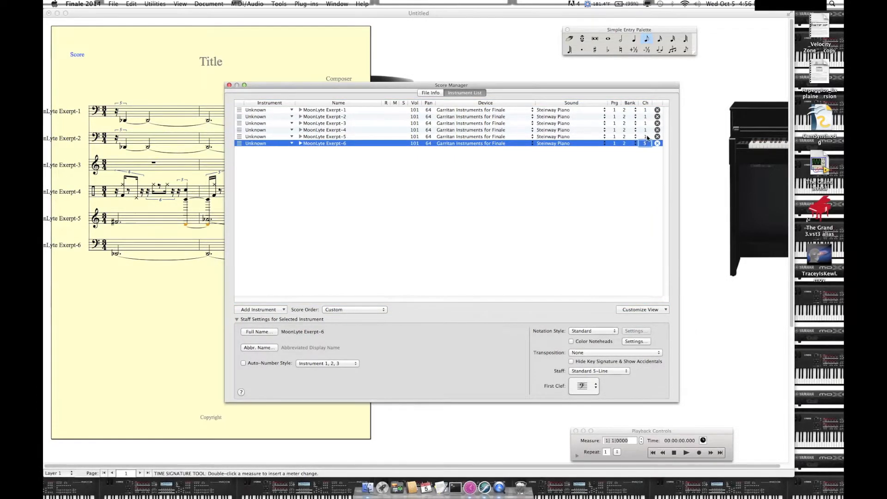
click(645, 136)
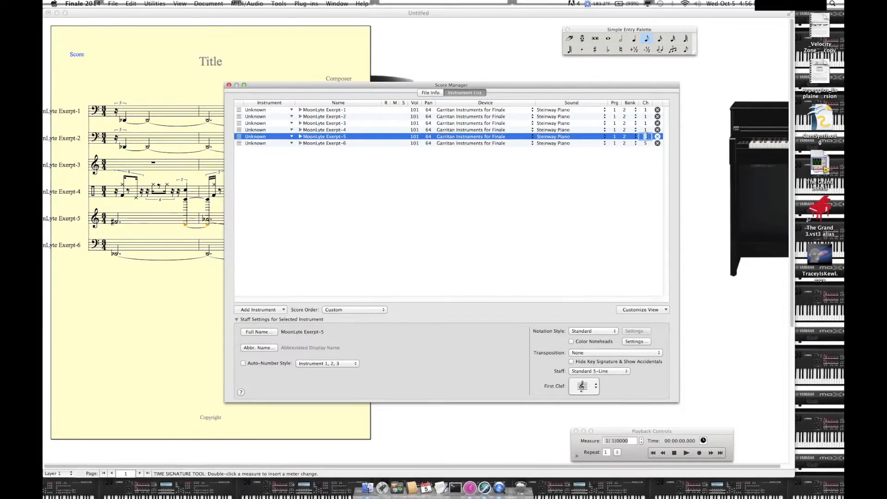
text(4)
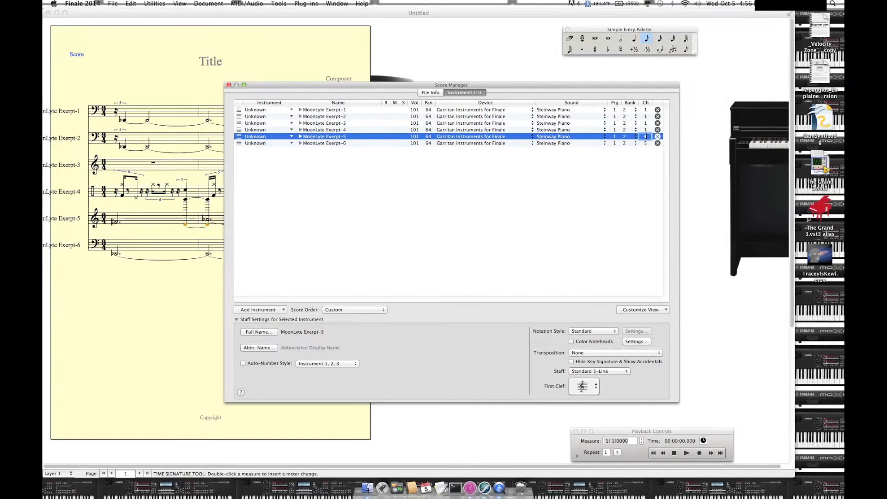
click(646, 129)
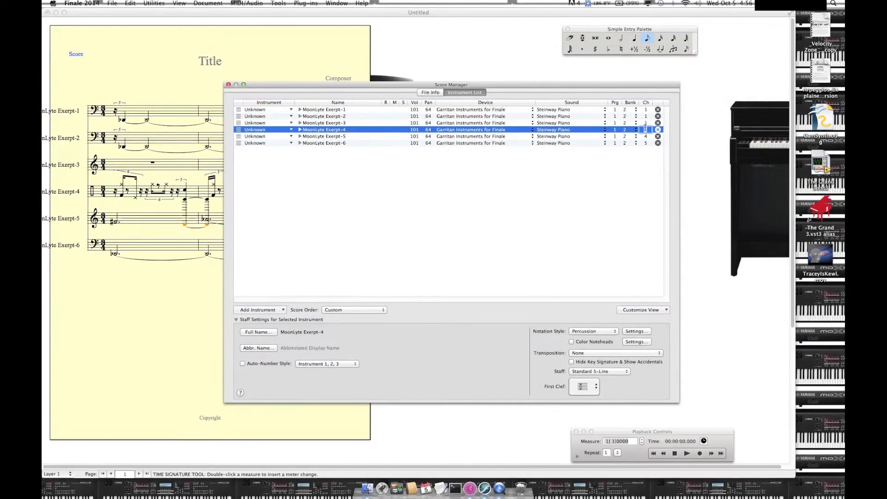
text(3)
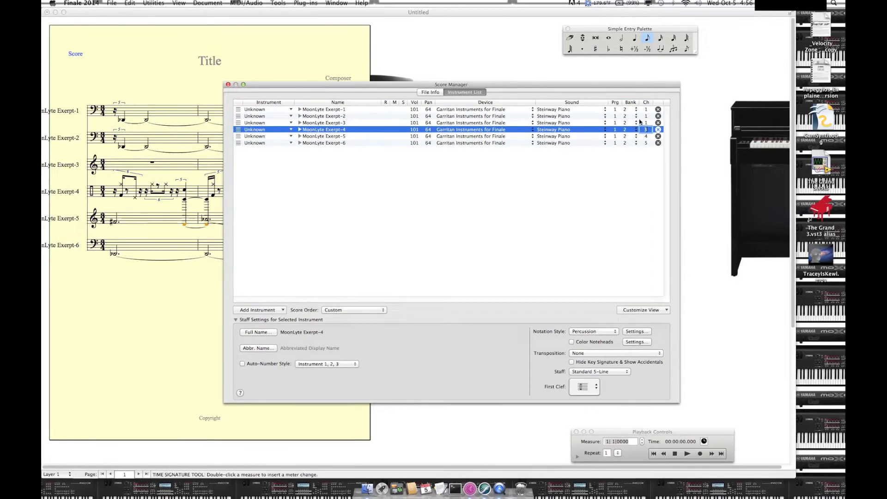
click(645, 123)
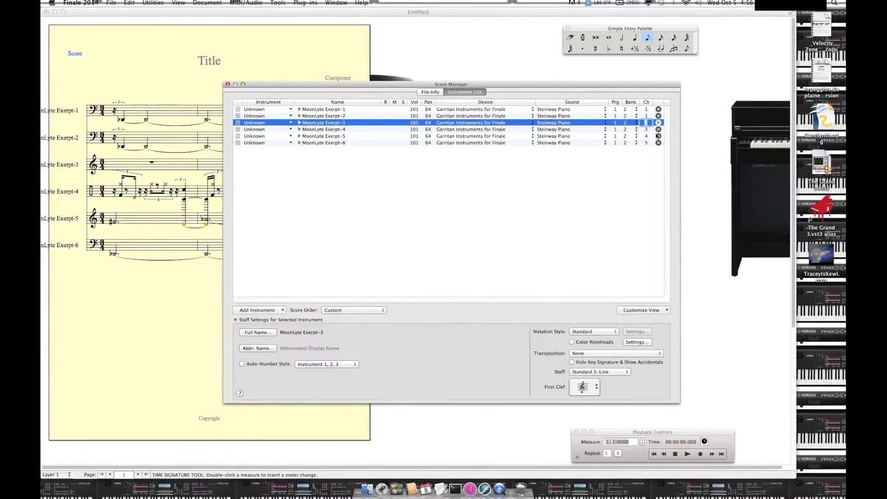
Step: Set the channels of MoonLyte Exerpt-6, Exerpt-5 and Exerpt-4 to 6, 5 and 4 respectively
click(645, 142)
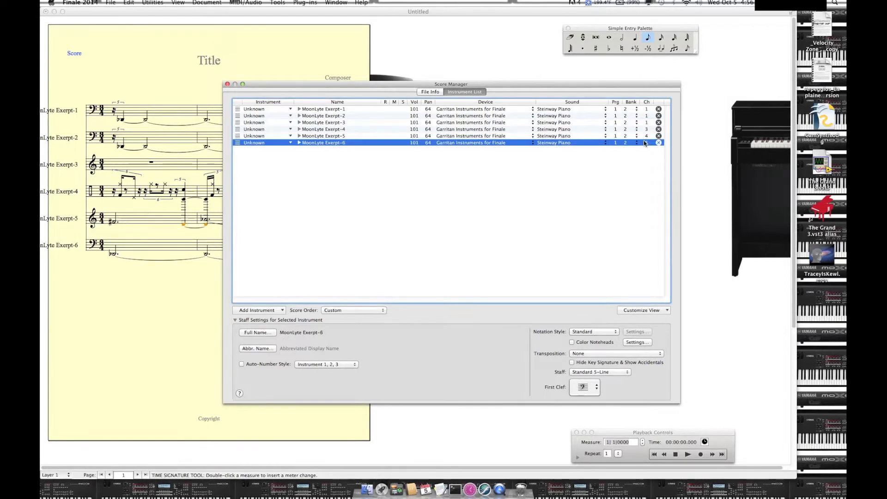
click(646, 143)
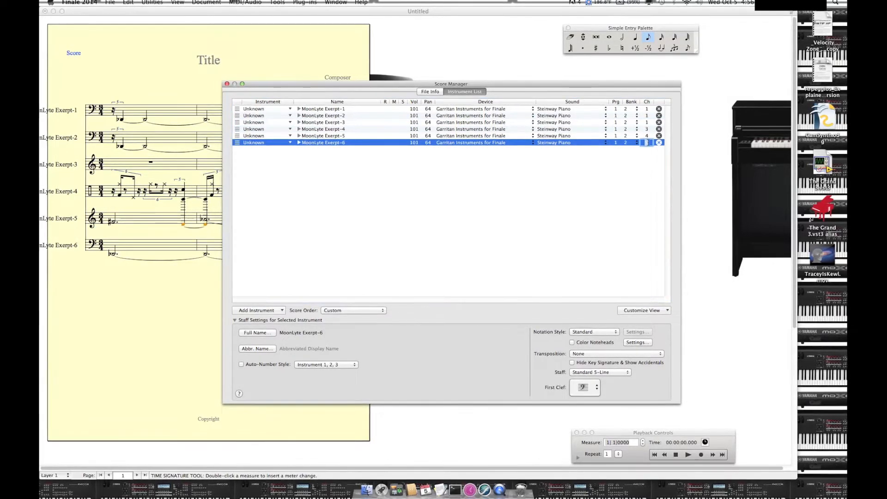
text(6)
click(648, 136)
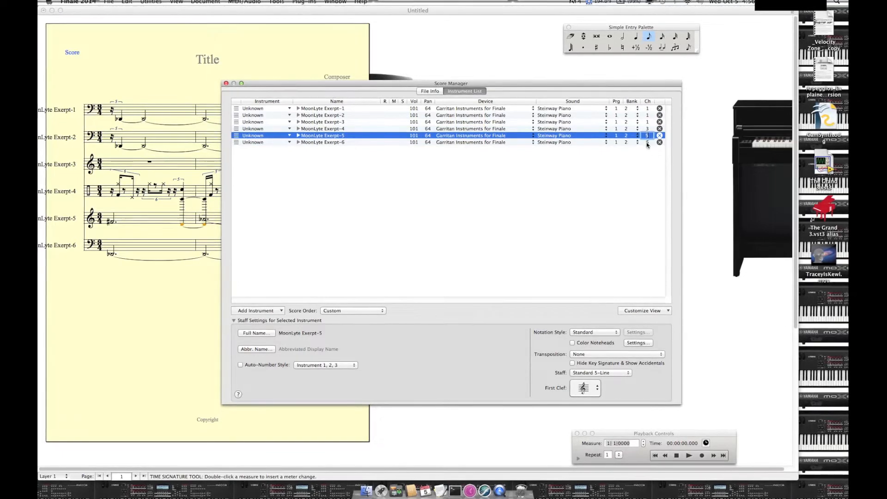
click(647, 129)
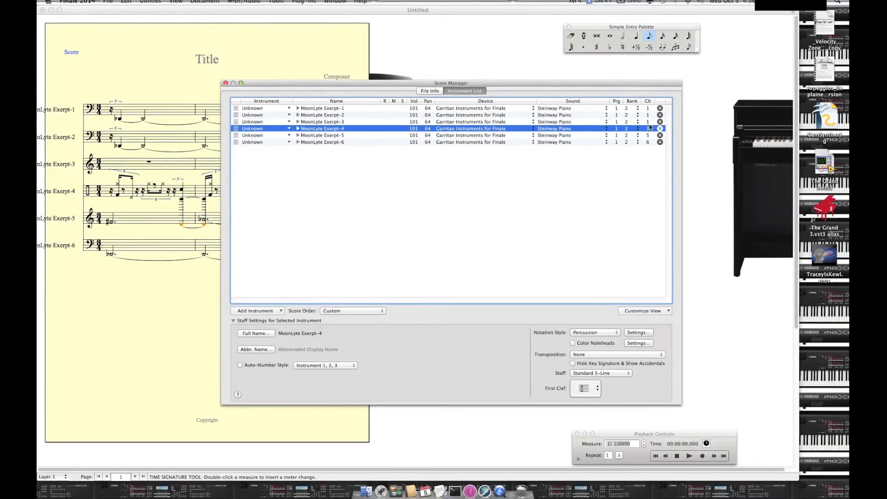
click(649, 128)
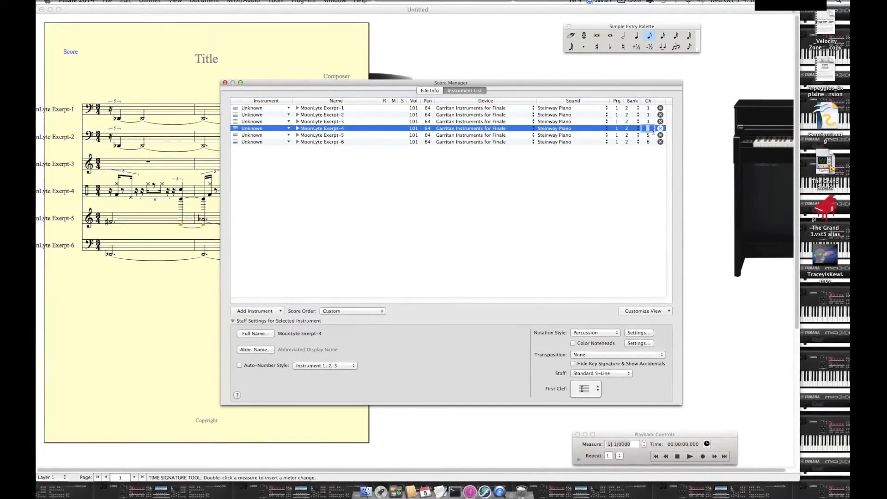
text(4)
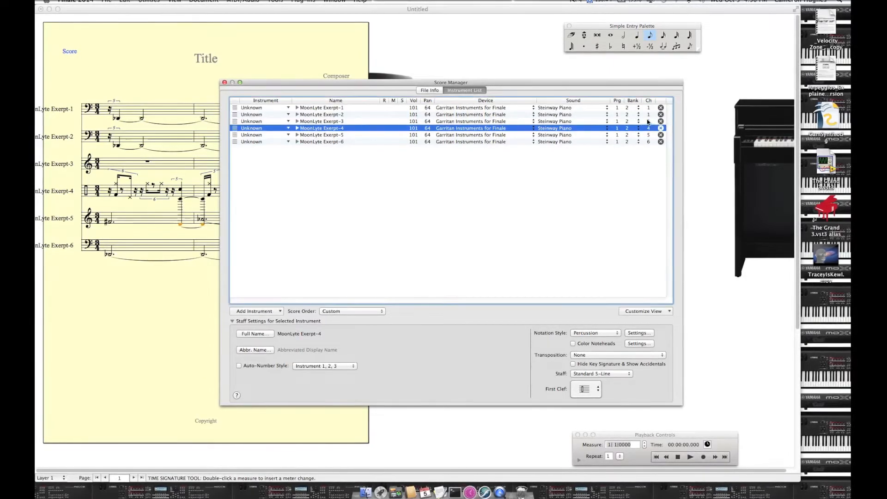
Step: Set the channel of MoonLyte Exerpt-3 to 3 and the channel of MoonLyte Exerpt-2 to 2
click(648, 121)
text(1)
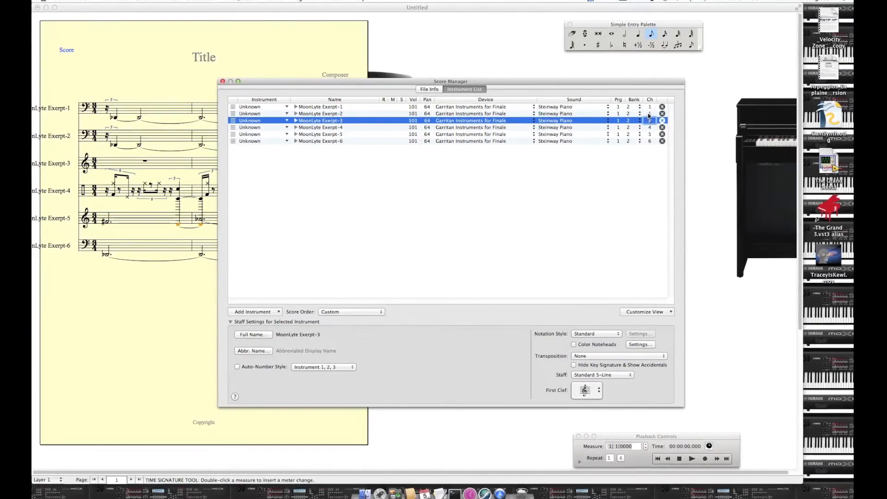
click(647, 113)
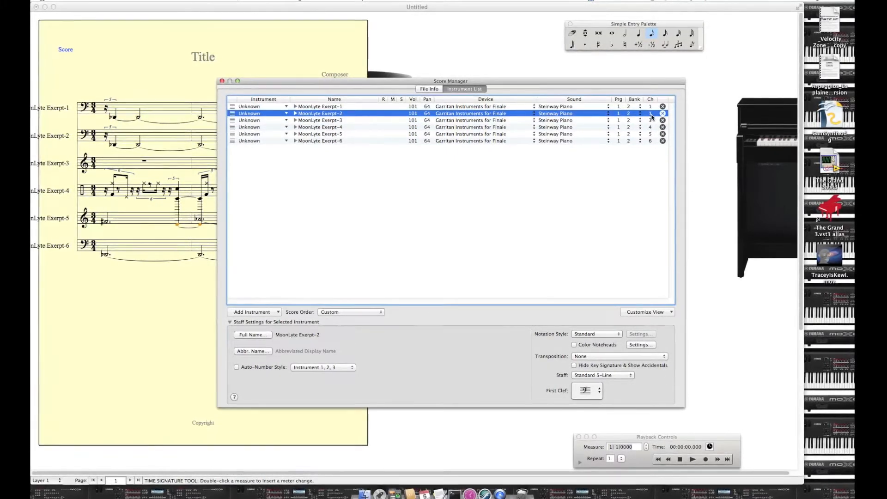
click(651, 113)
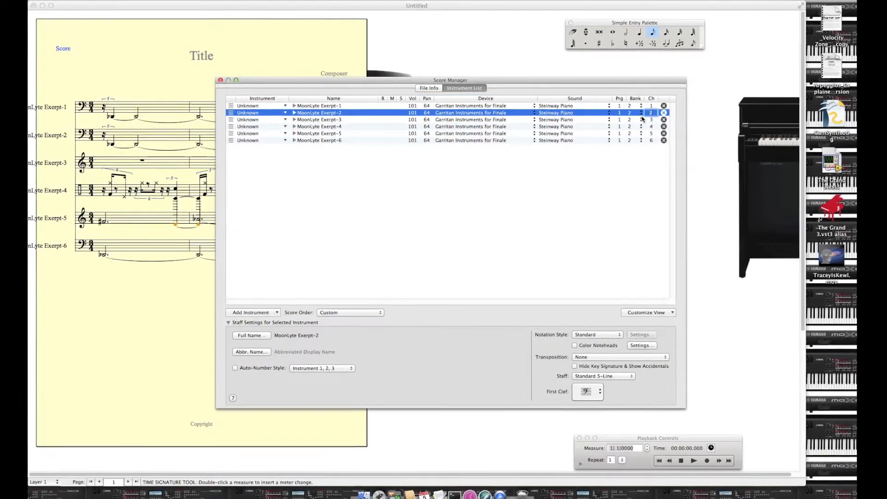
click(545, 238)
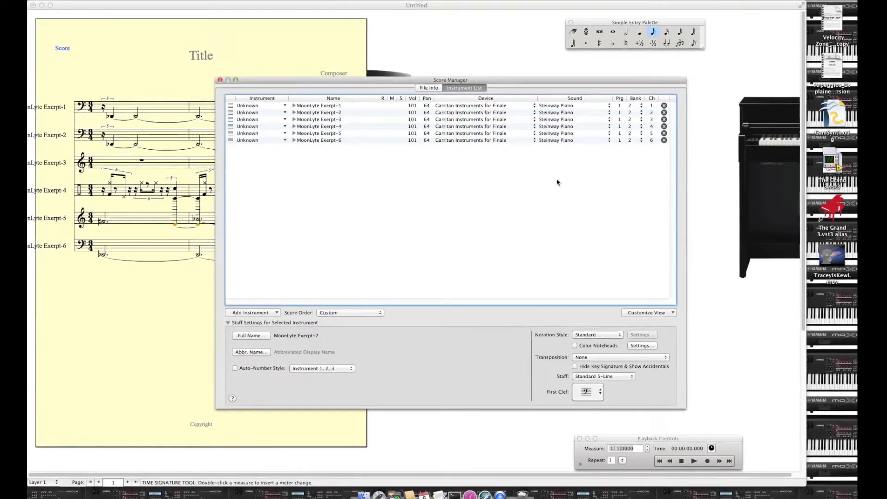
Step: Assign the Synth Bass sound effect as the sound for MoonLyte Exerpt-1 and MoonLyte Exerpt-2
click(556, 106)
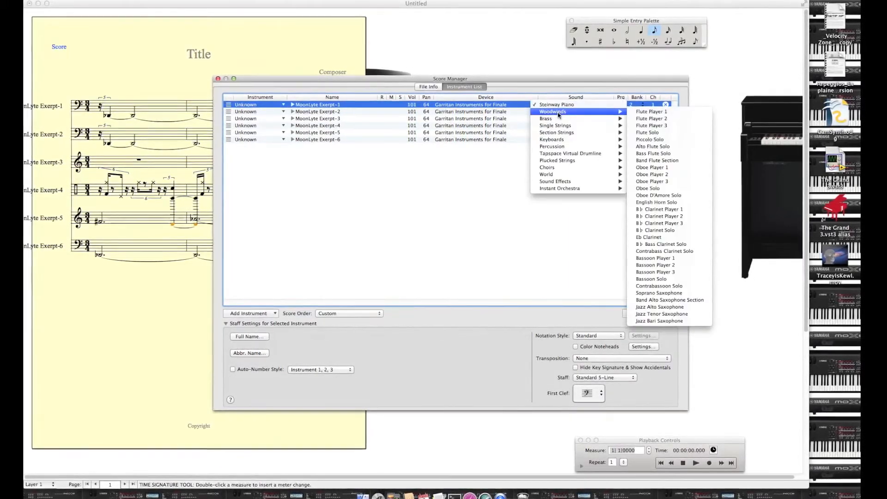
mouse_move(601, 181)
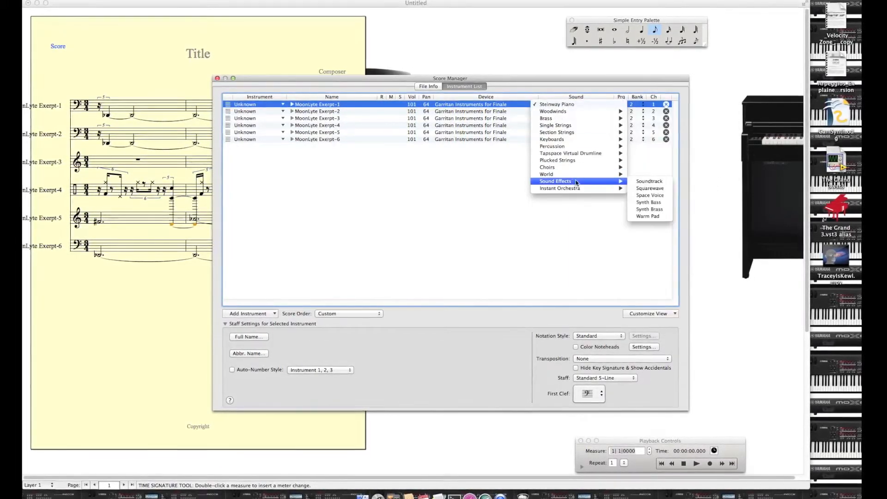
click(656, 203)
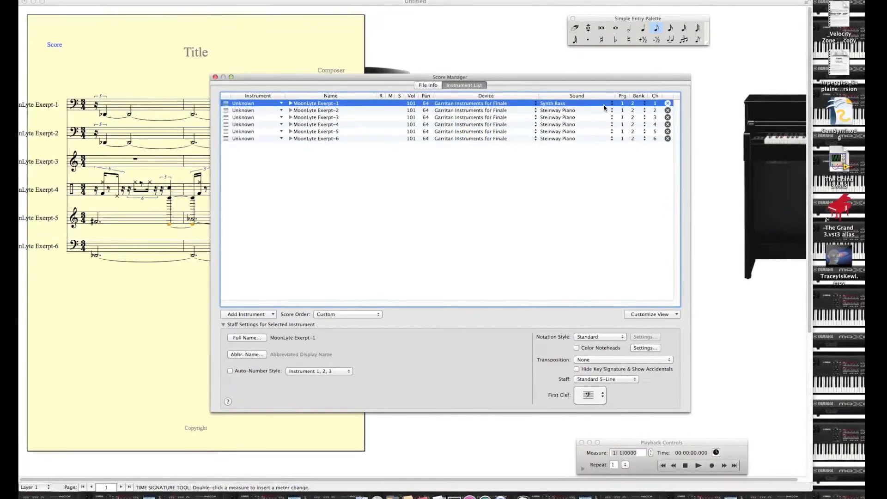
click(576, 111)
mouse_move(597, 189)
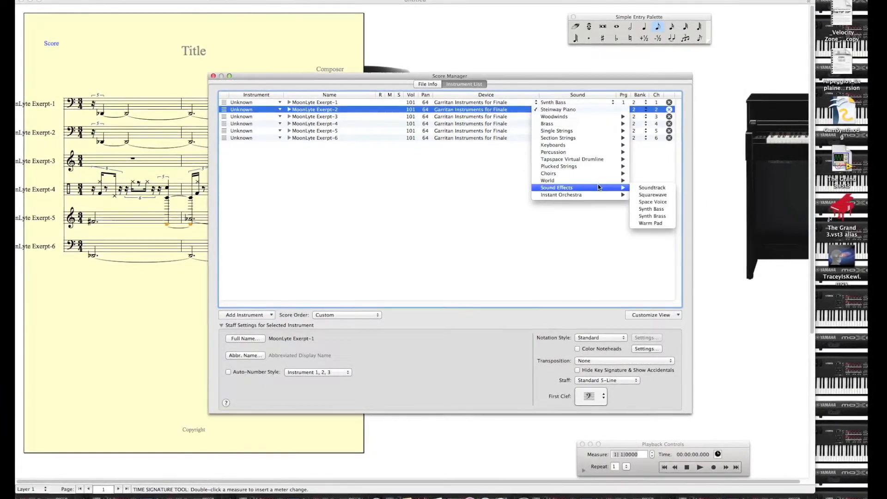
click(664, 209)
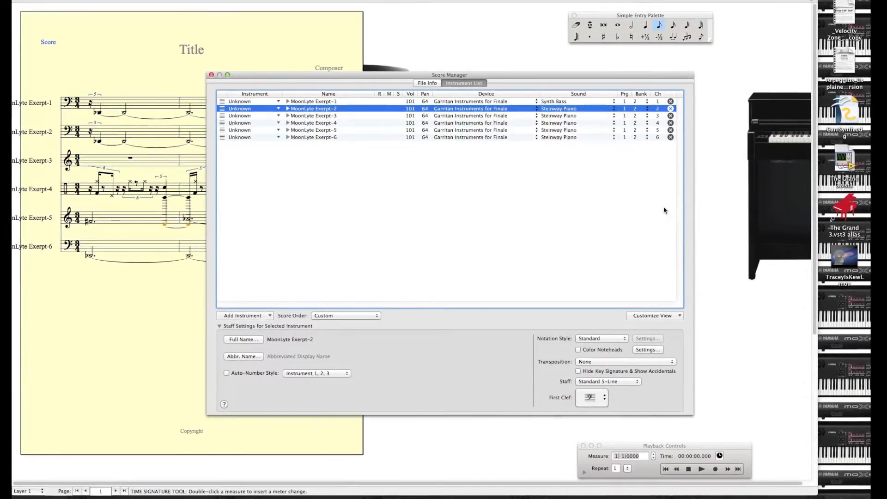
Step: Assign the Warm Pad sound effect to MoonLyte Exerpt-3 and the Fusion Drum Kit percussion sound to MoonLyte Exerpt-4
click(565, 115)
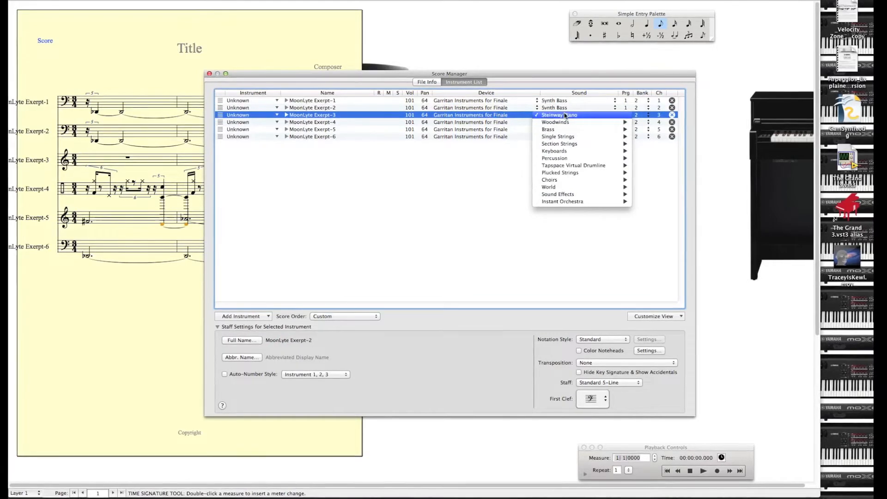
mouse_move(597, 191)
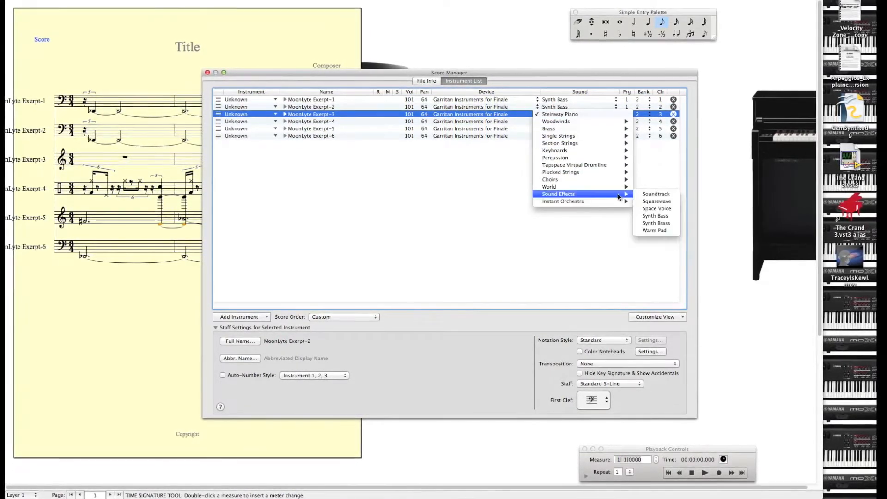
click(646, 231)
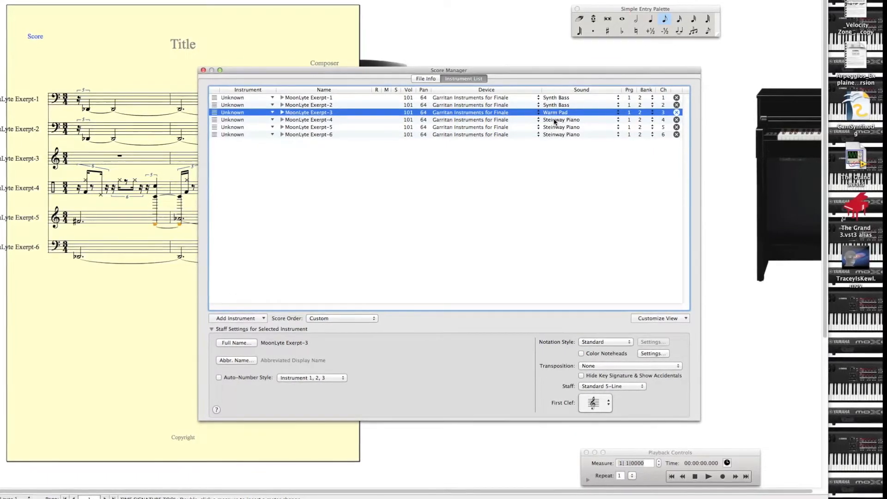
click(555, 122)
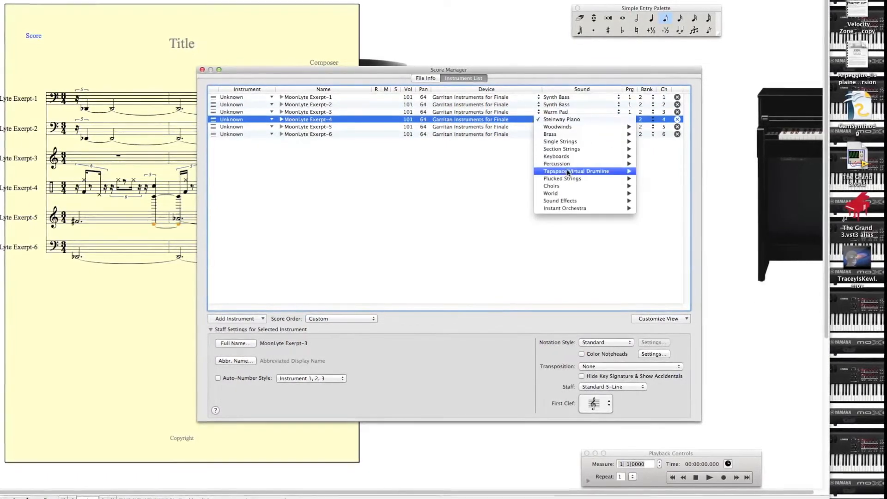
mouse_move(614, 164)
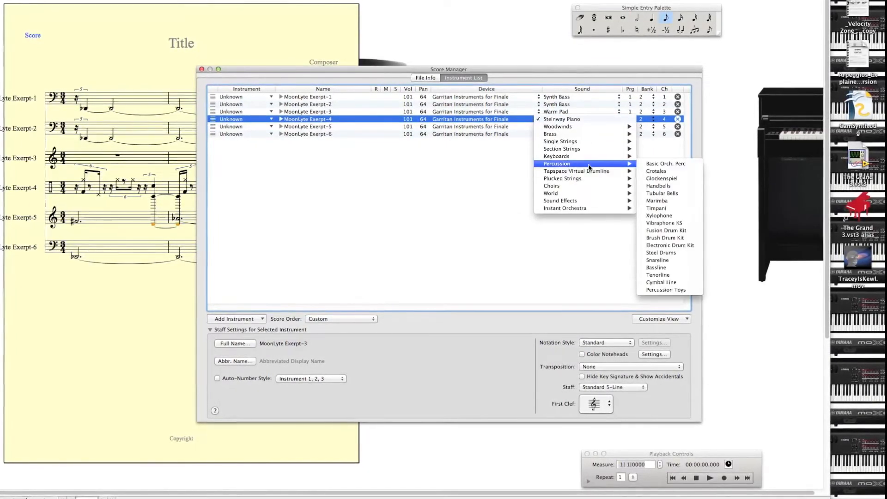
click(674, 233)
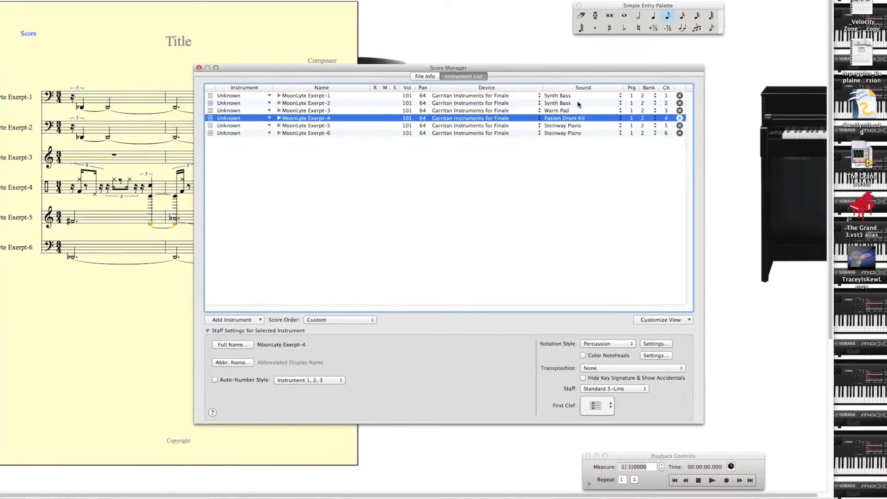
Step: Assign the plucked-strings sound Electric Guitar (Overdrive) to MoonLyte Exerpt-5 and the percussion sound Timpani to MoonLyte Exerpt-6
click(567, 126)
click(568, 126)
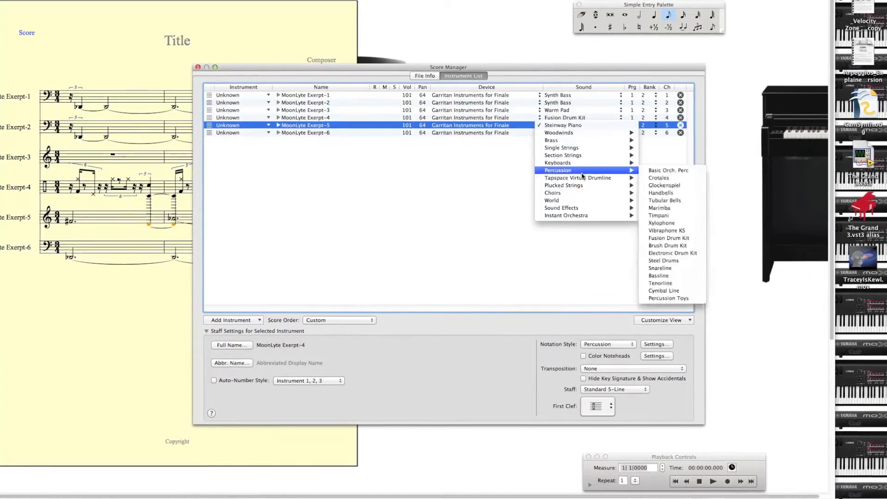
mouse_move(584, 186)
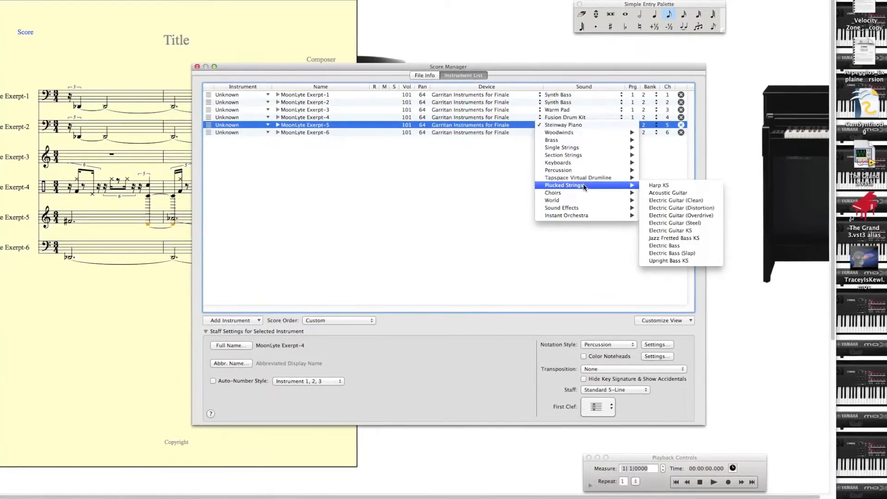
click(652, 214)
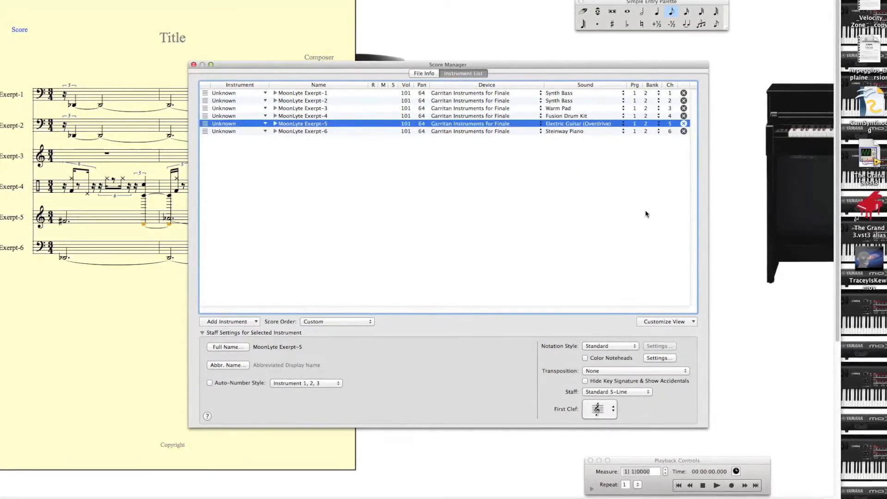
click(578, 132)
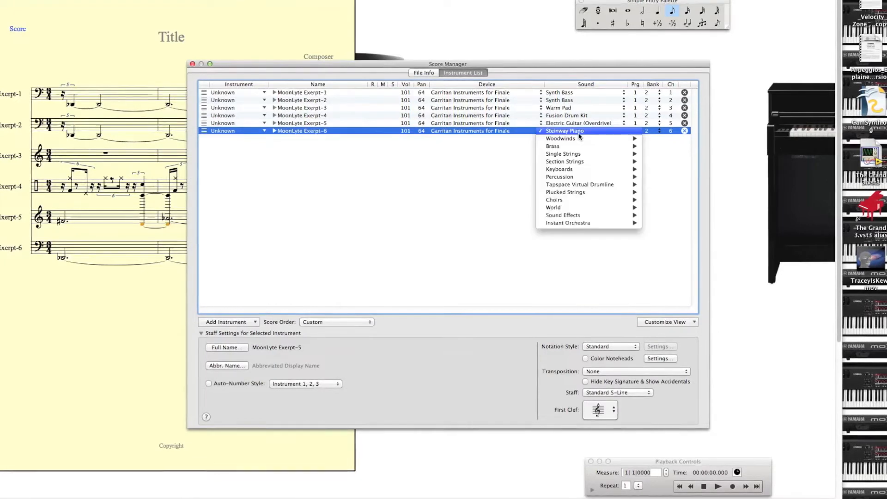
mouse_move(614, 176)
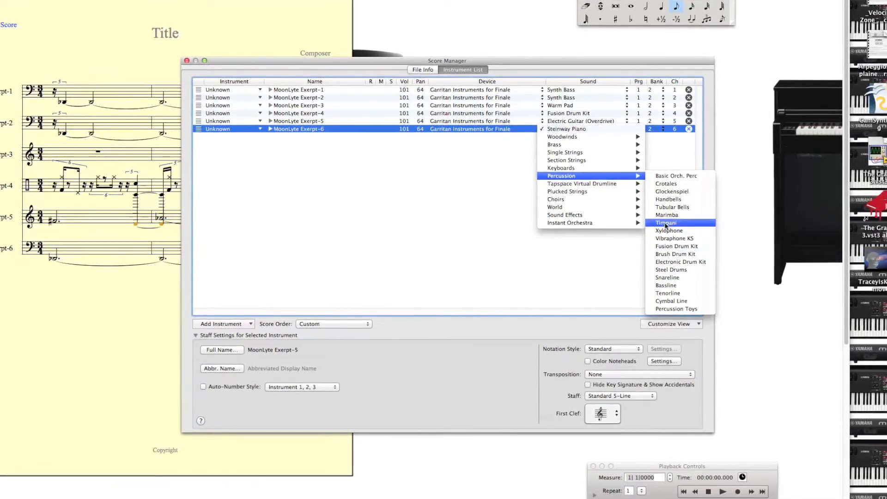
click(665, 223)
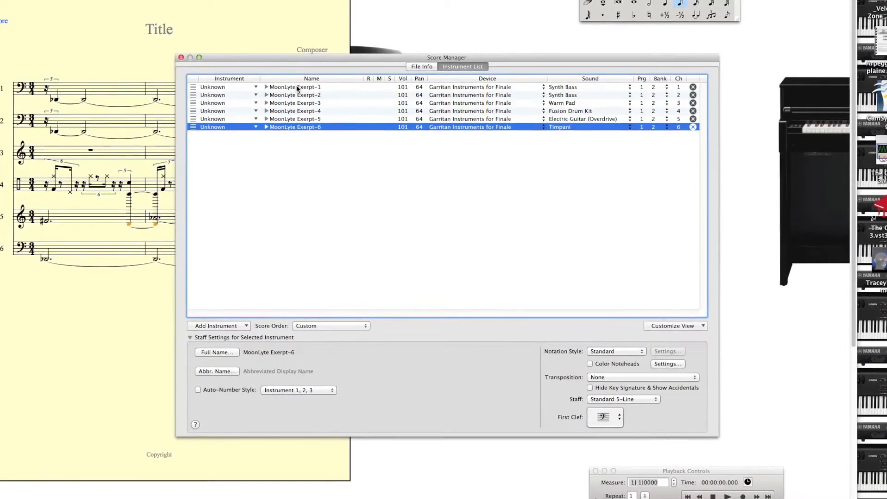
Step: Change the full staff name of MoonLyte Exerpt-1 to VCOs
click(297, 87)
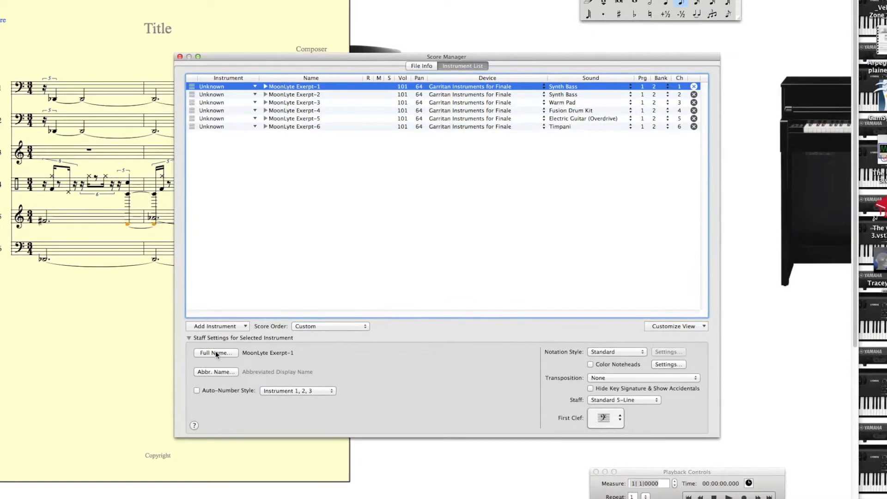
click(216, 353)
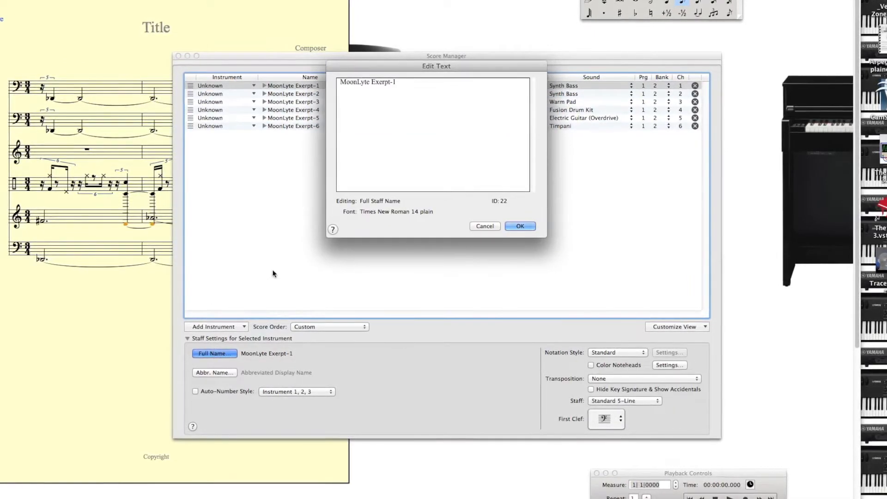
click(401, 88)
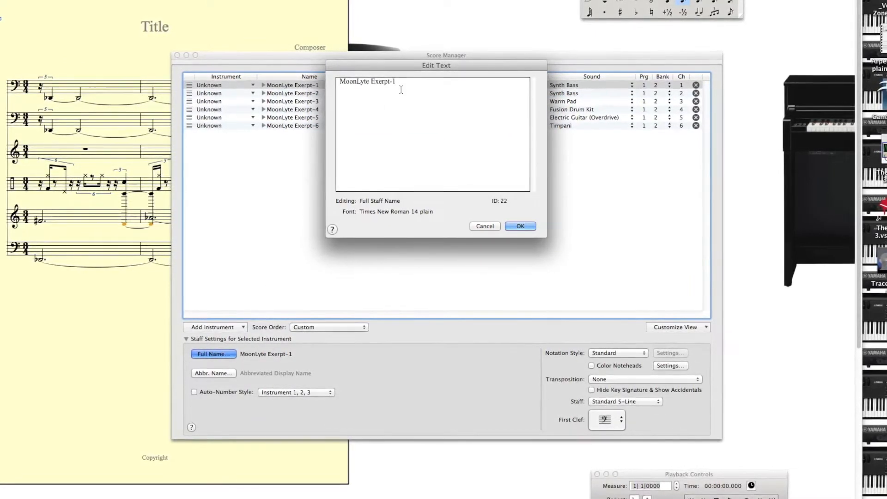
key(BackSpace)
key(BackSpace)
key(BackSpace)
key(BackSpace)
key(BackSpace)
key(BackSpace)
key(BackSpace)
key(BackSpace)
key(BackSpace)
key(BackSpace)
key(BackSpace)
key(BackSpace)
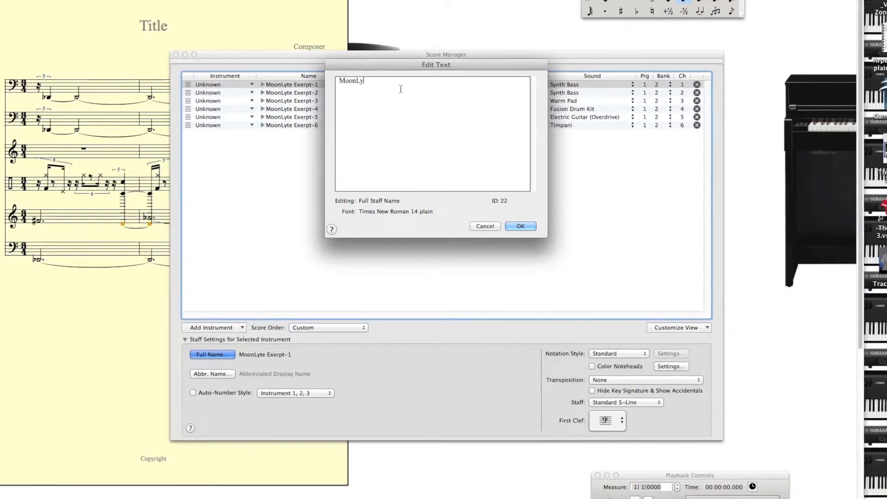
key(BackSpace)
key(BackSpace)
key(BackSpace)
text(VCOs)
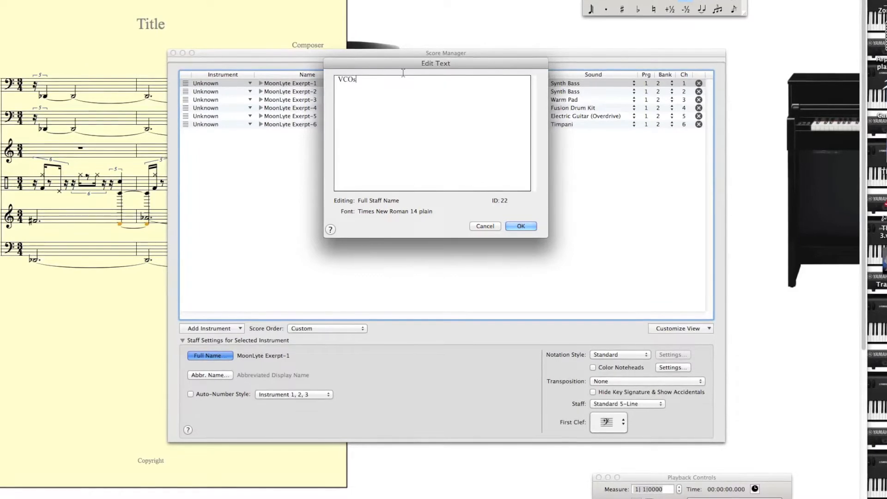
click(521, 226)
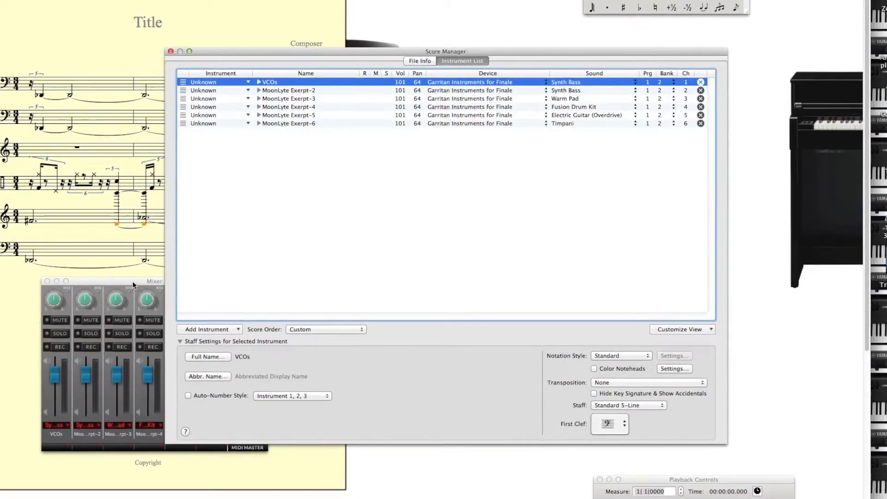
Step: Move the Mixer window over the lower part of the Score Manager and hide it
drag(132, 283, 444, 332)
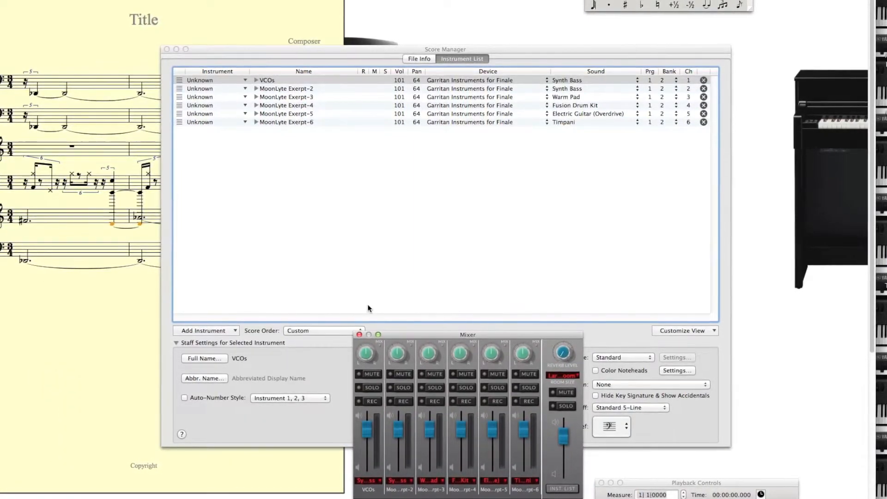
click(298, 0)
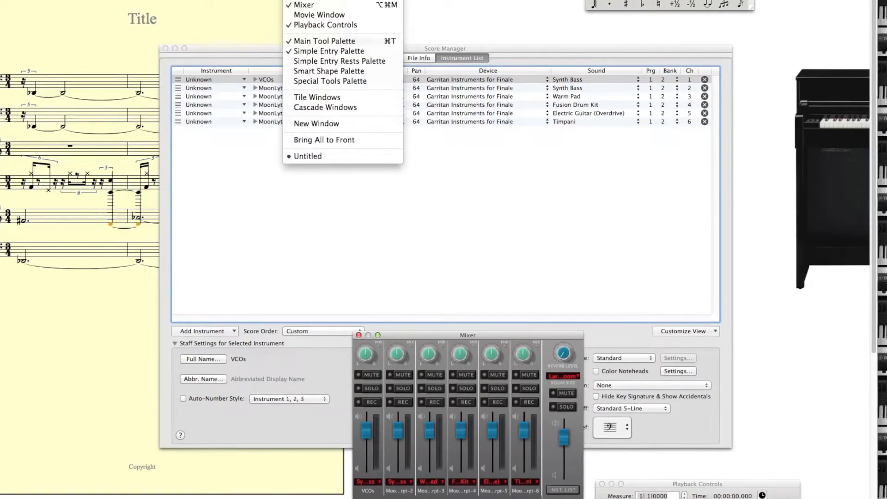
click(305, 5)
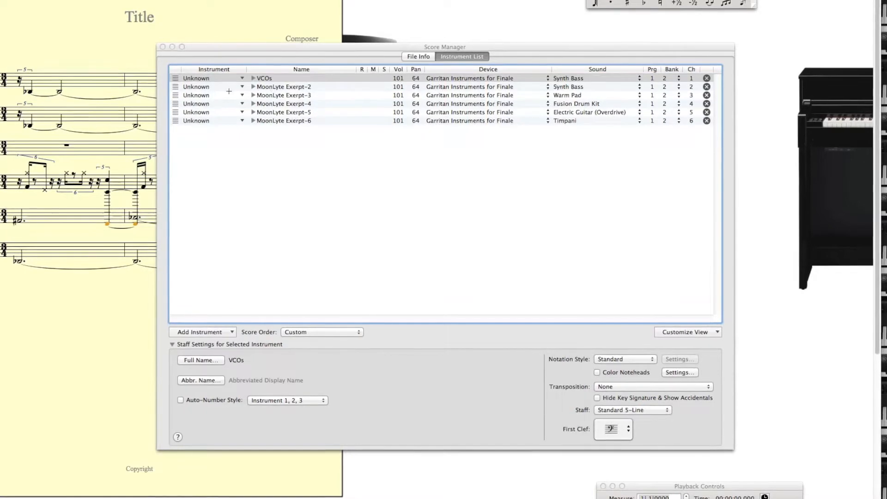
Step: Change the full staff name of MoonLyte Exerpt-2 to VCOs
click(269, 85)
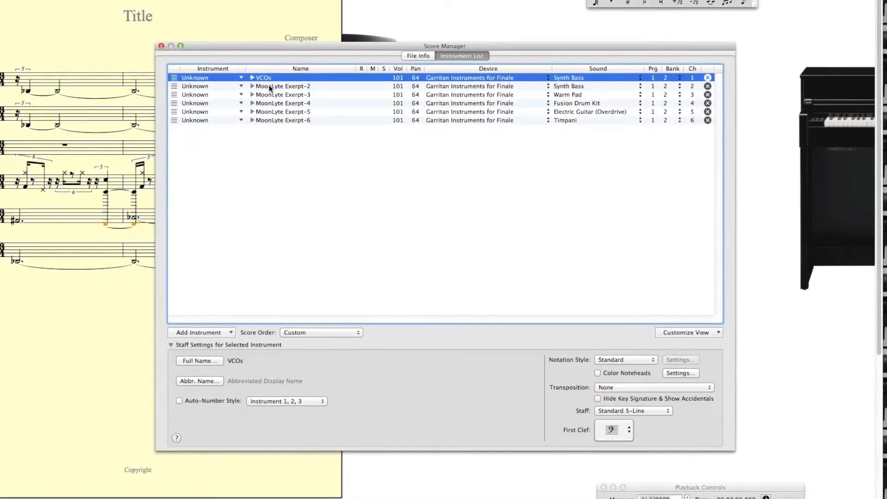
click(269, 86)
click(206, 363)
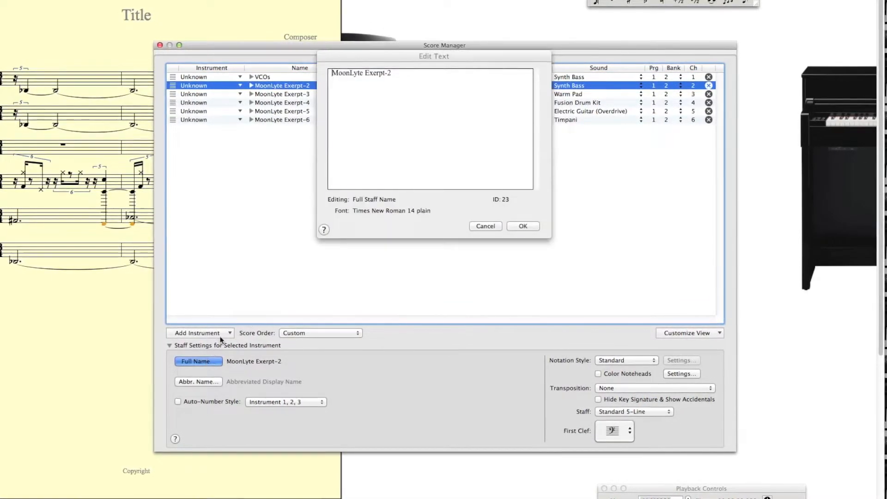
click(397, 73)
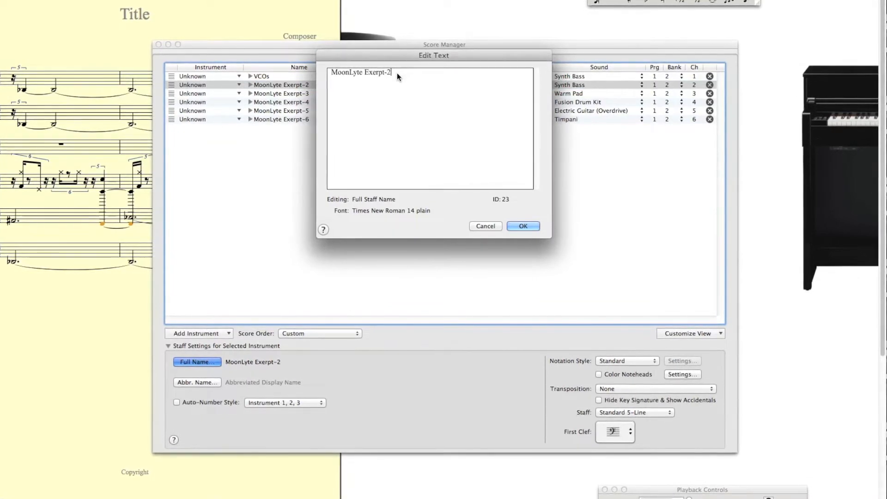
key(BackSpace)
key(BackSpace)
key(BackSpace)
key(BackSpace)
key(BackSpace)
key(BackSpace)
key(BackSpace)
key(BackSpace)
key(BackSpace)
key(BackSpace)
key(BackSpace)
key(BackSpace)
key(BackSpace)
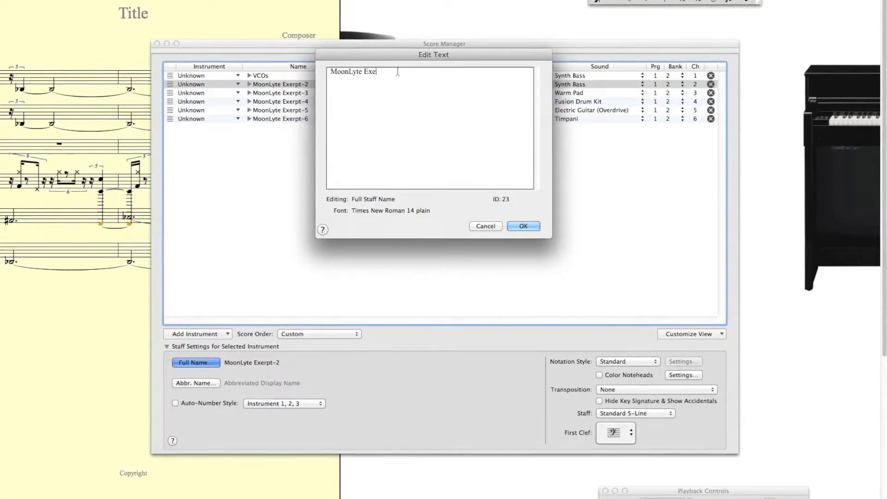
key(BackSpace)
key(BackSpace)
key(BackSpace)
text(V)
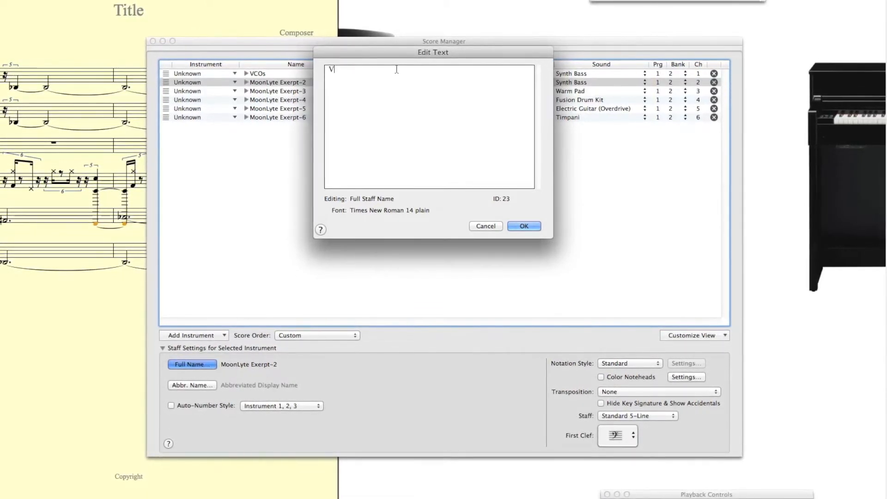
text(COs)
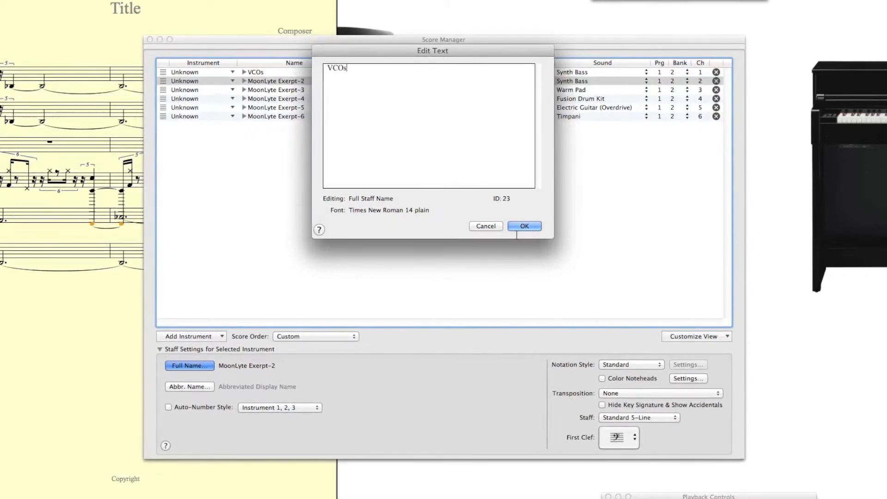
click(517, 226)
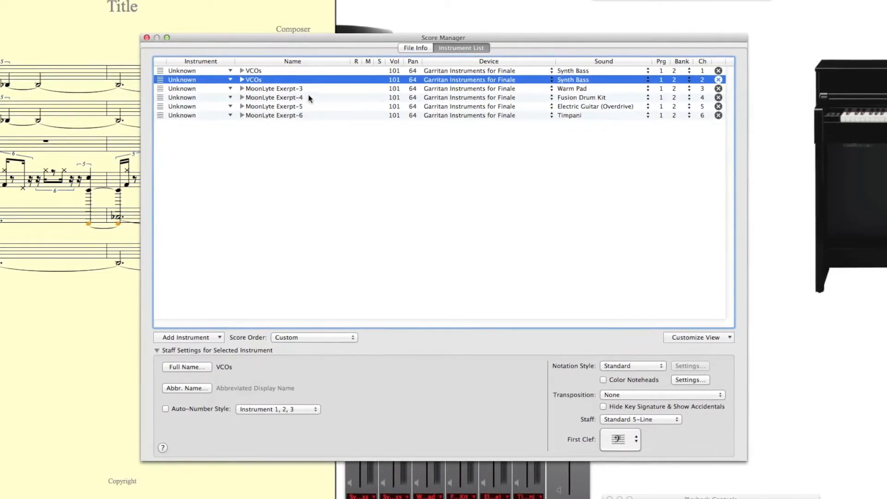
Step: Change the full staff name of MoonLyte Exerpt-3 to After 1984
click(288, 90)
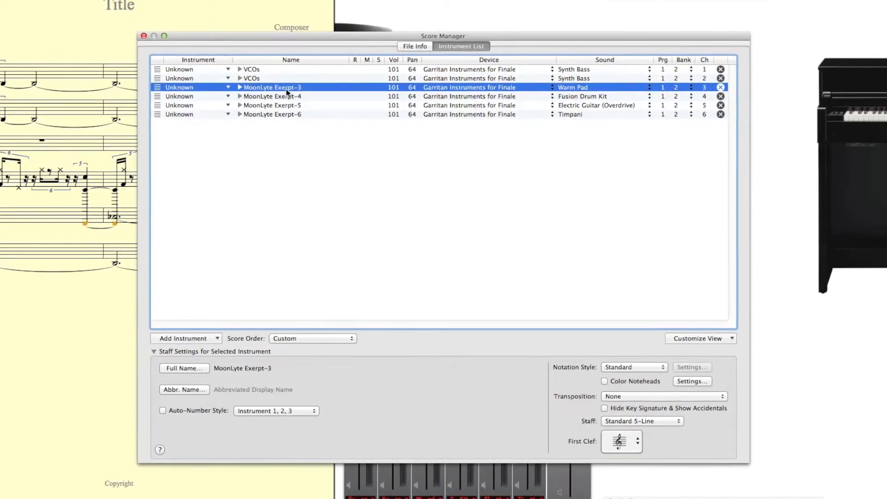
click(181, 369)
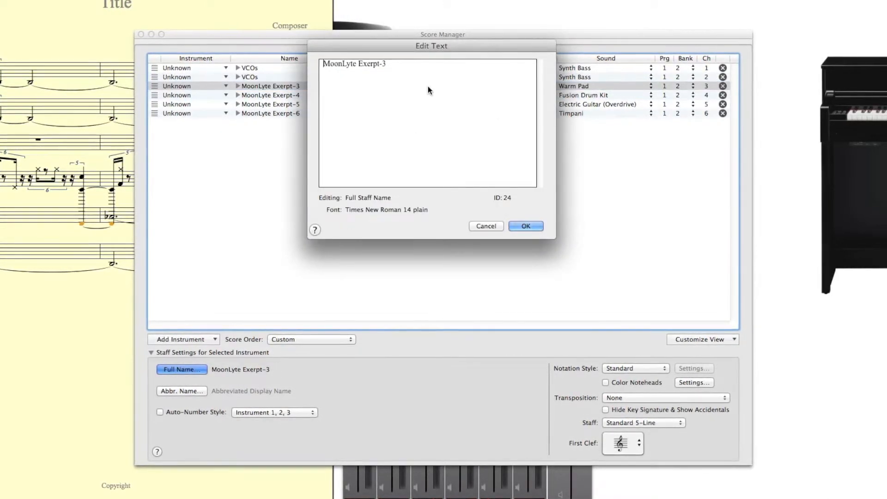
key(BackSpace)
key(BackSpace)
key(BackSpace)
key(BackSpace)
key(BackSpace)
key(BackSpace)
key(BackSpace)
key(BackSpace)
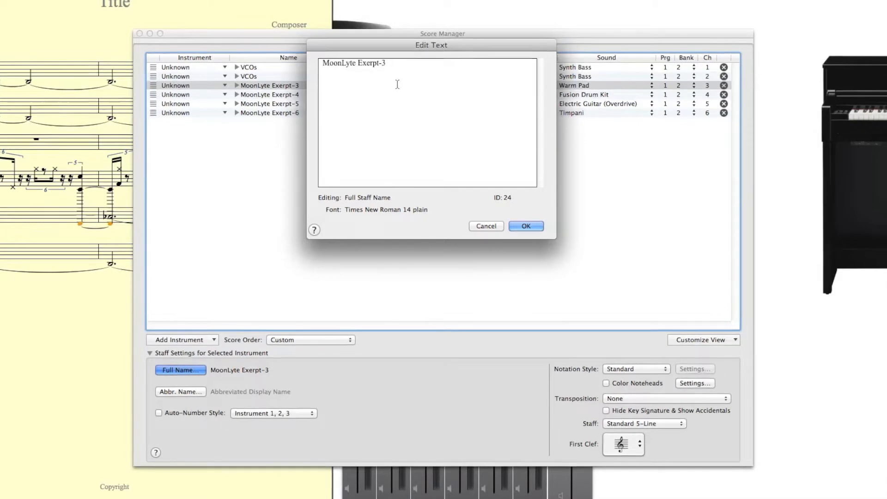
key(BackSpace)
key(BackSpace)
key(BackSpace)
key(BackSpace)
key(BackSpace)
key(BackSpace)
key(BackSpace)
key(BackSpace)
key(BackSpace)
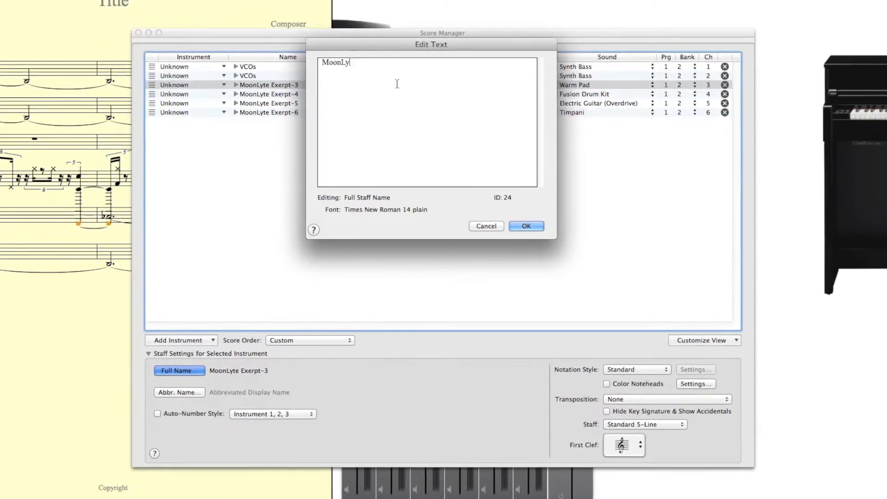
text(After 1)
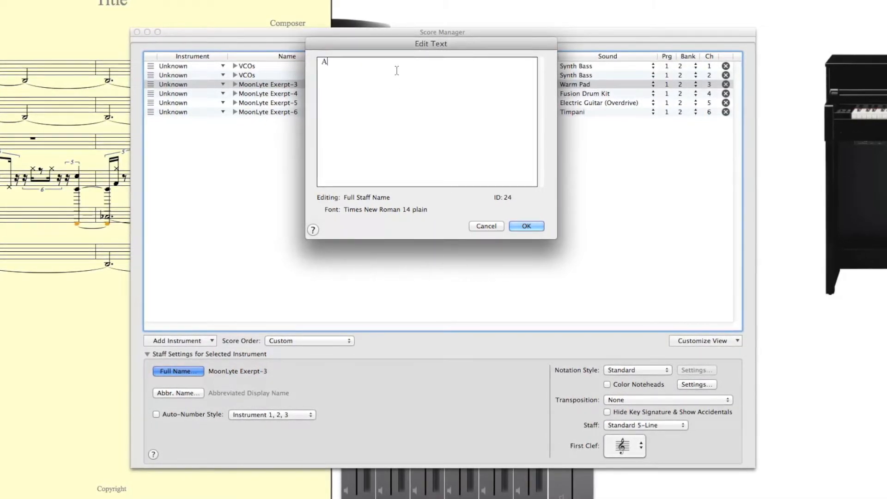
text(984)
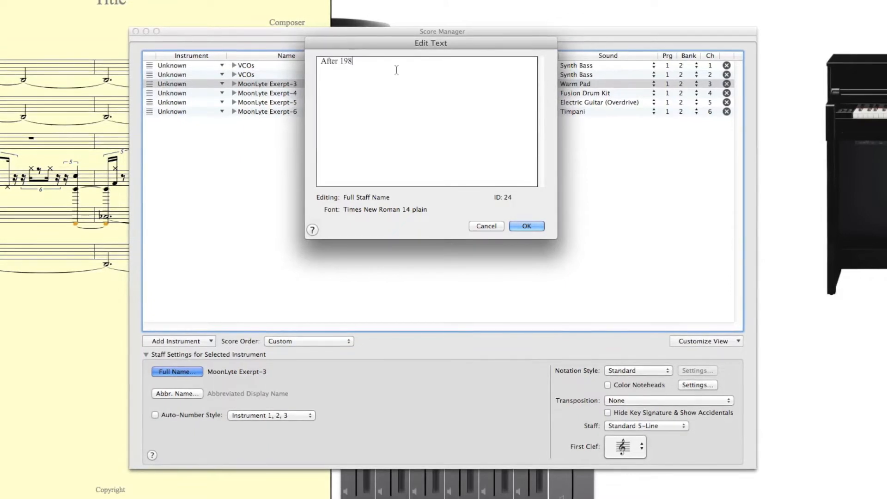
click(537, 227)
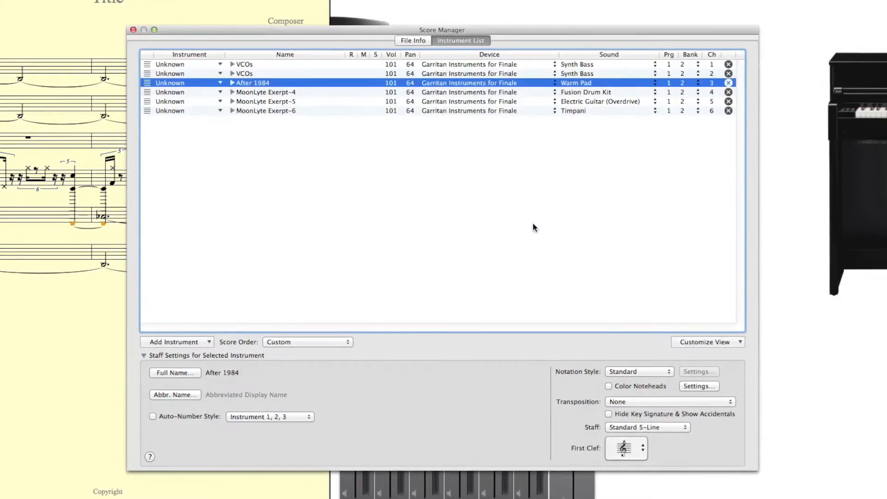
Step: Change the full staff name of MoonLyte Exerpt-4 to Rock Drums
click(280, 92)
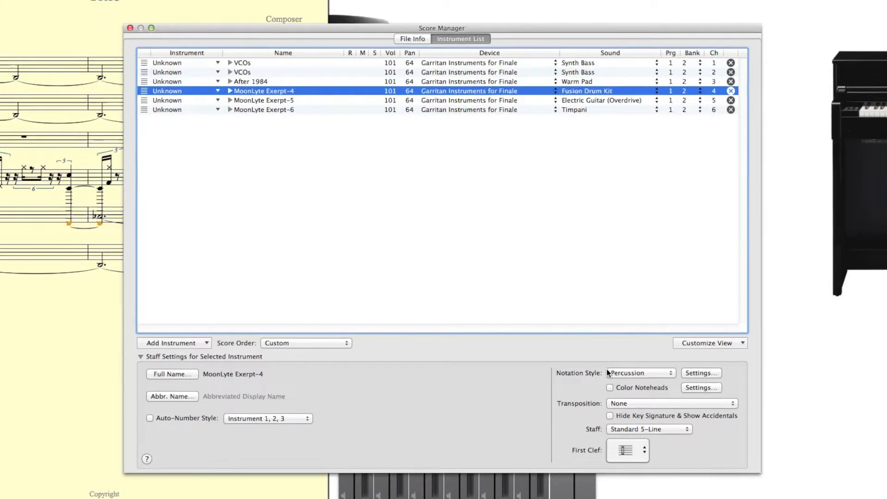
click(166, 375)
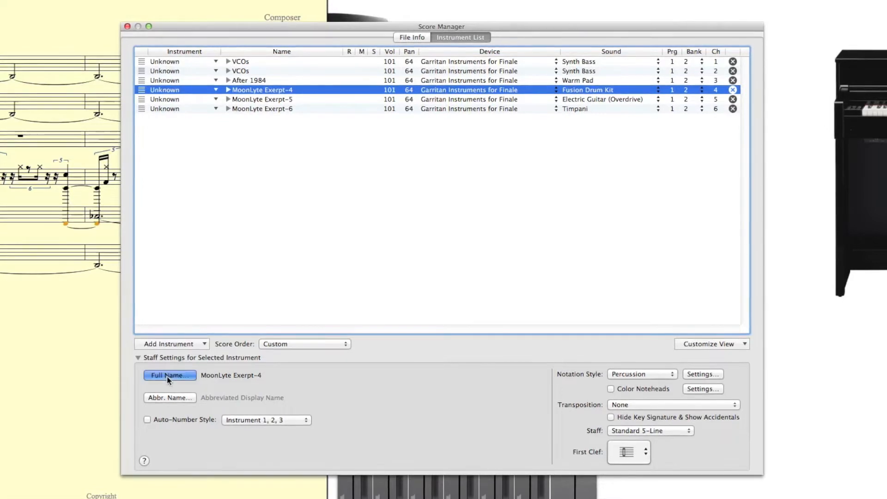
click(392, 57)
key(BackSpace)
key(BackSpace)
key(BackSpace)
key(BackSpace)
key(BackSpace)
key(BackSpace)
key(BackSpace)
key(BackSpace)
key(BackSpace)
key(BackSpace)
key(BackSpace)
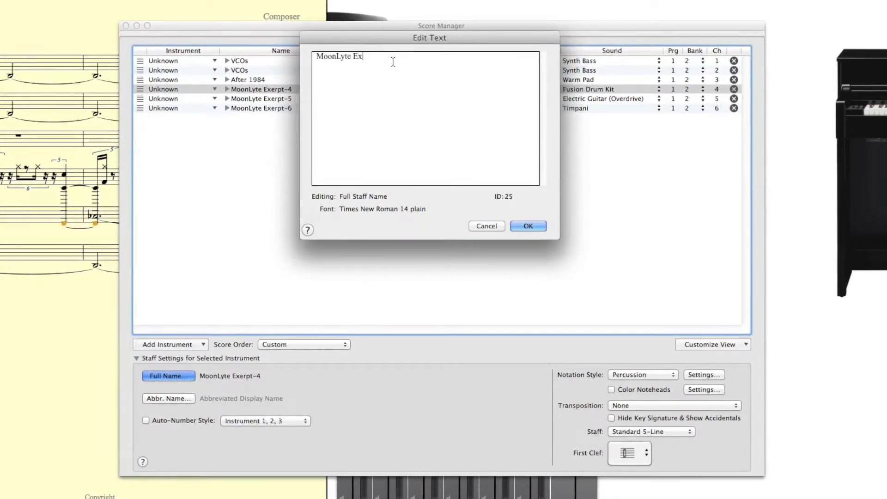
key(BackSpace)
key(BackSpace)
key(BackSpace)
key(BackSpace)
key(BackSpace)
key(BackSpace)
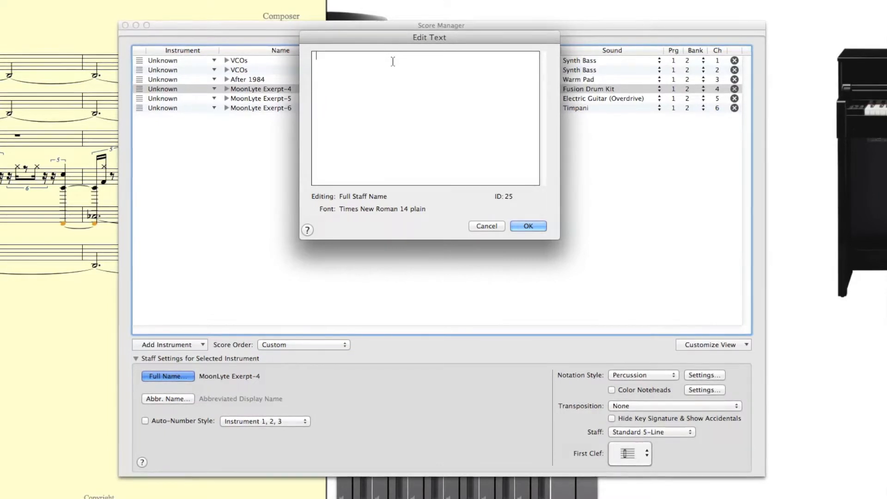
text(Rock )
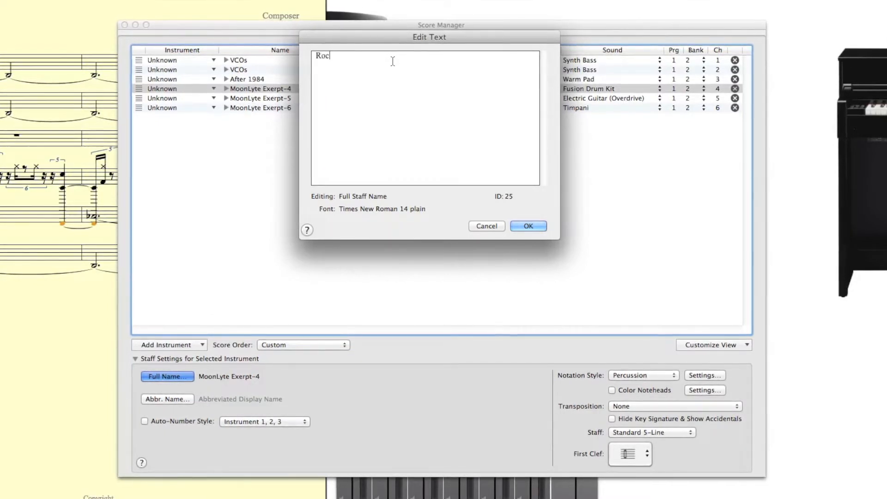
text(Drums)
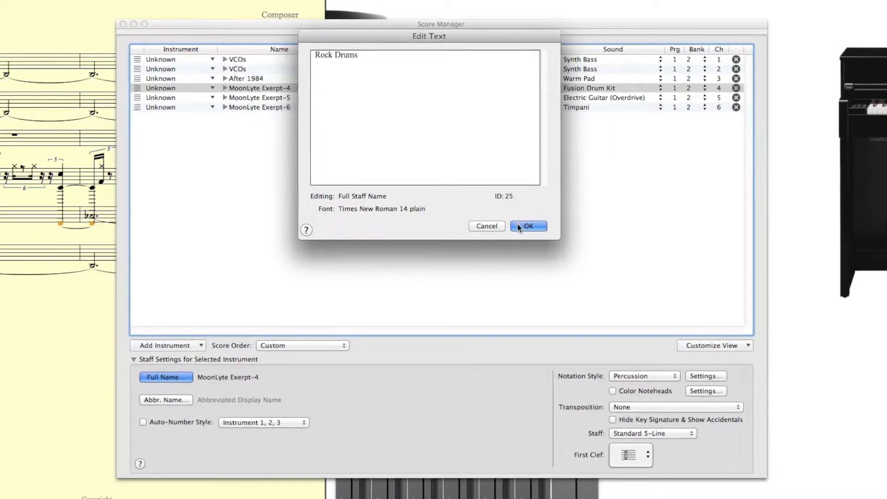
click(516, 226)
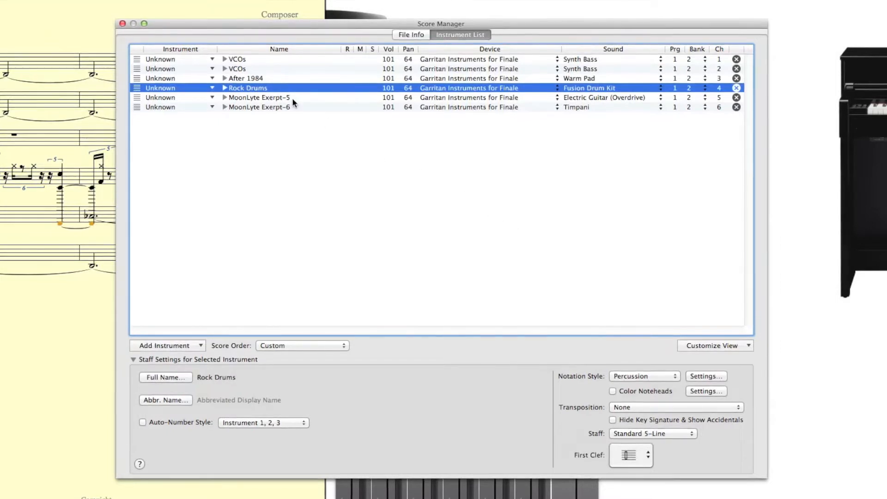
Step: Change the full staff name of MoonLyte Exerpt-5 to Ovr Guitar
click(259, 99)
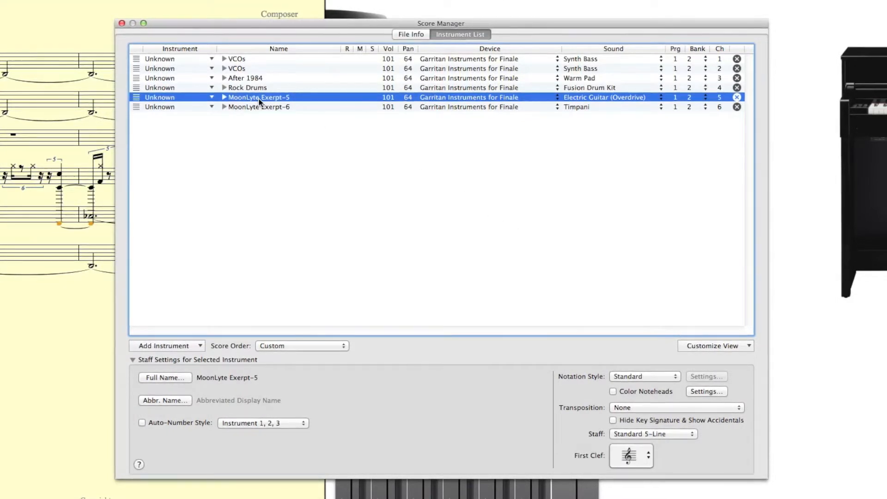
click(178, 378)
click(389, 56)
key(BackSpace)
key(BackSpace)
key(BackSpace)
key(BackSpace)
key(BackSpace)
key(BackSpace)
key(BackSpace)
key(BackSpace)
key(BackSpace)
key(BackSpace)
key(BackSpace)
key(BackSpace)
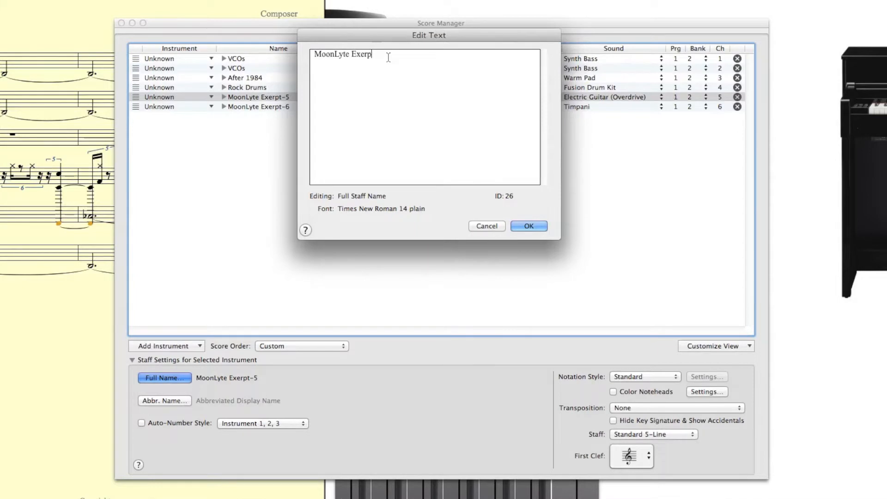
key(BackSpace)
key(BackSpace)
key(BackSpace)
key(BackSpace)
key(BackSpace)
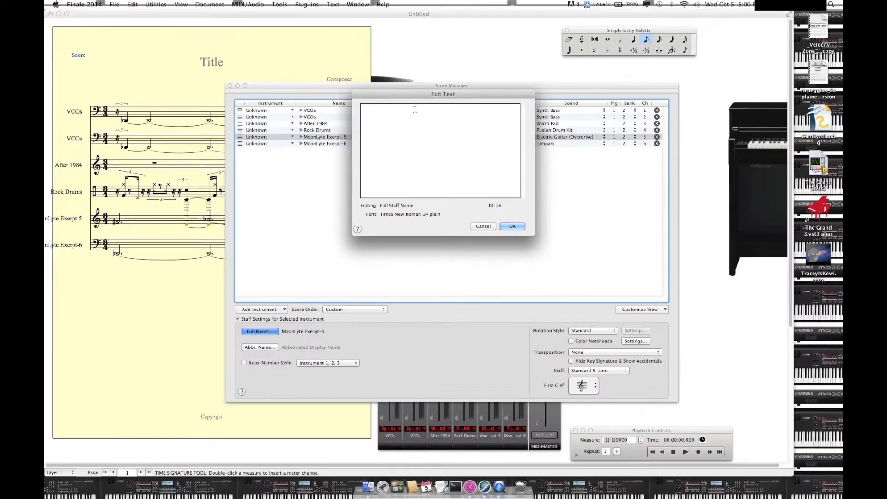
text(Ovr Guitar)
click(510, 226)
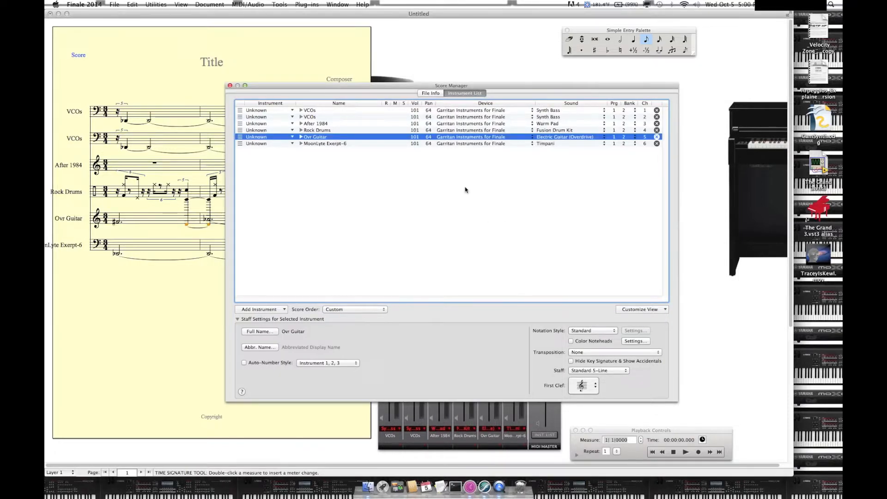
Step: Change the full staff name of MoonLyte Exerpt-6 to Timpani
click(323, 144)
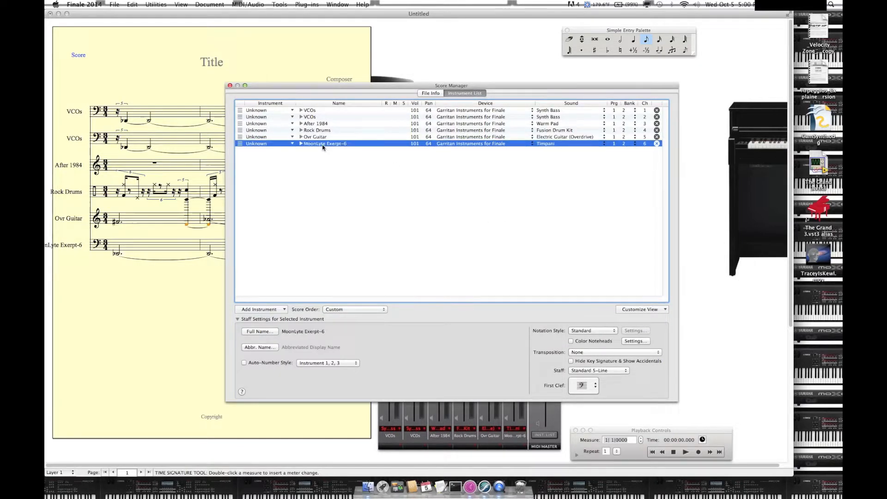
click(260, 332)
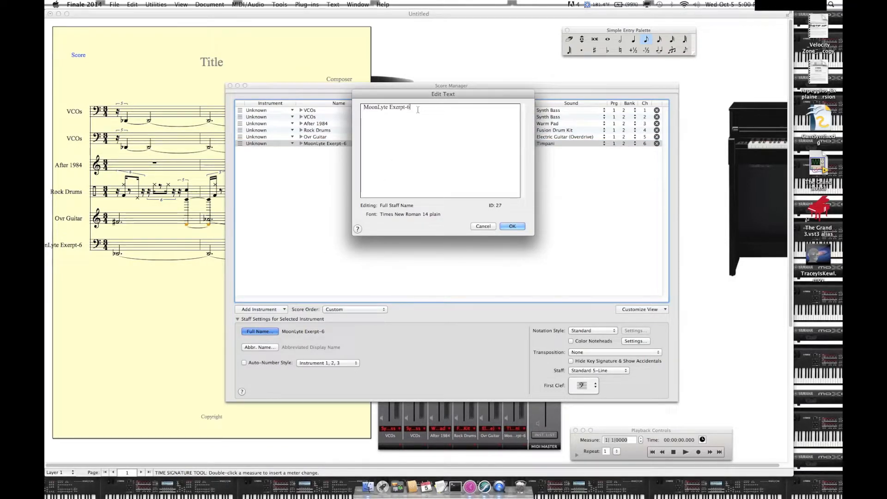
key(BackSpace)
key(BackSpace)
key(BackSpace)
key(BackSpace)
key(BackSpace)
key(BackSpace)
key(BackSpace)
text(Timpani)
click(512, 226)
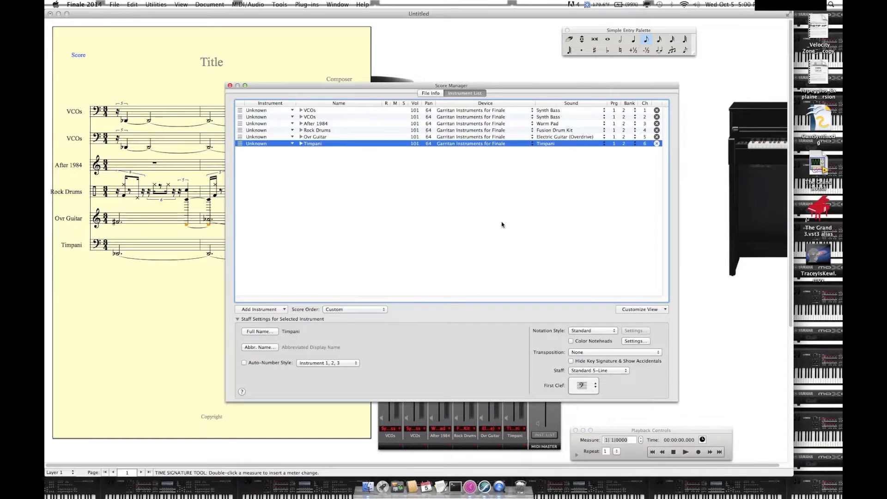
Step: Fill in the score's file info with the title MoonLyte Sort-ah, composer Digital Escape and copyright 2022
click(427, 94)
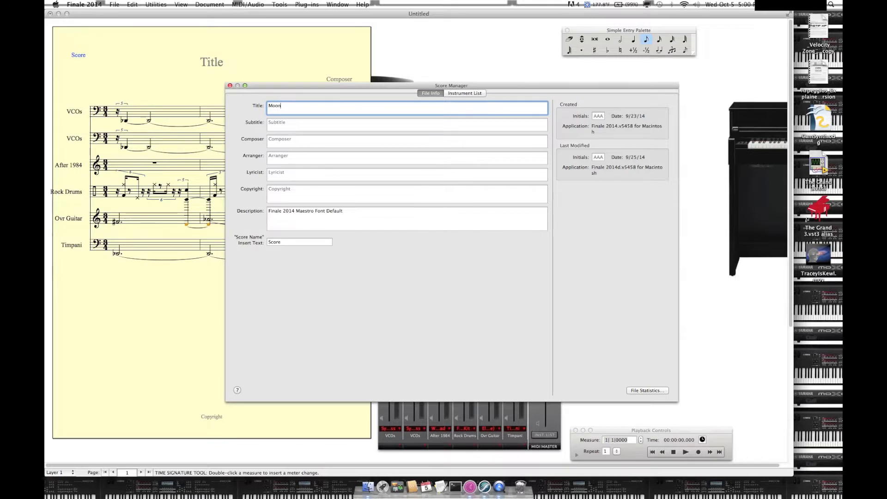
text(MoonLyte  Sort-ah)
click(344, 141)
text(D)
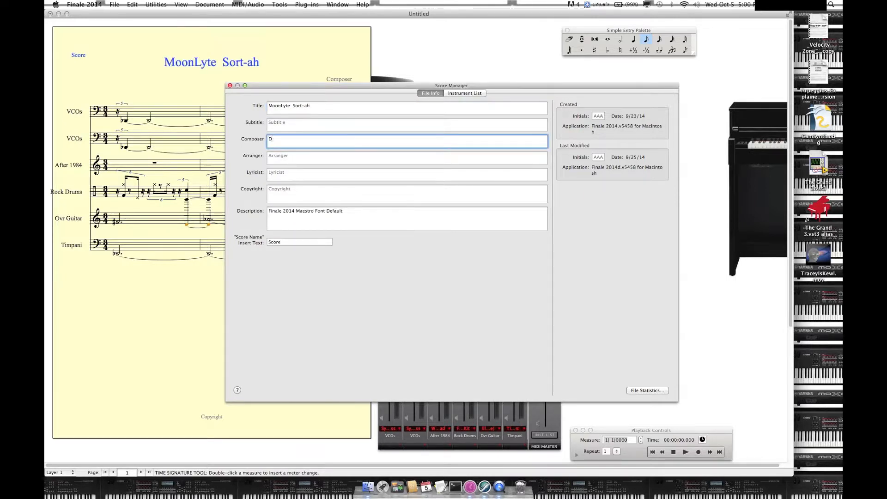
text(igital Escape)
click(301, 191)
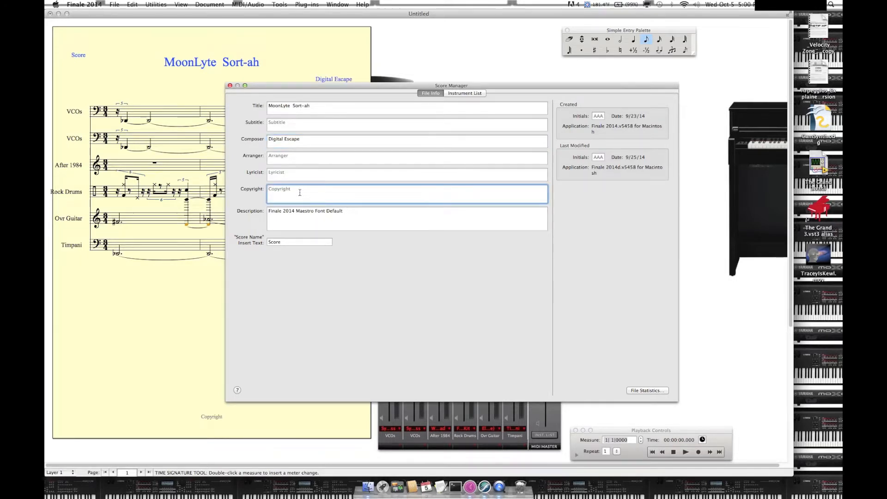
Step: Replace the Score Name insert text in the file info with Excerpt
click(285, 242)
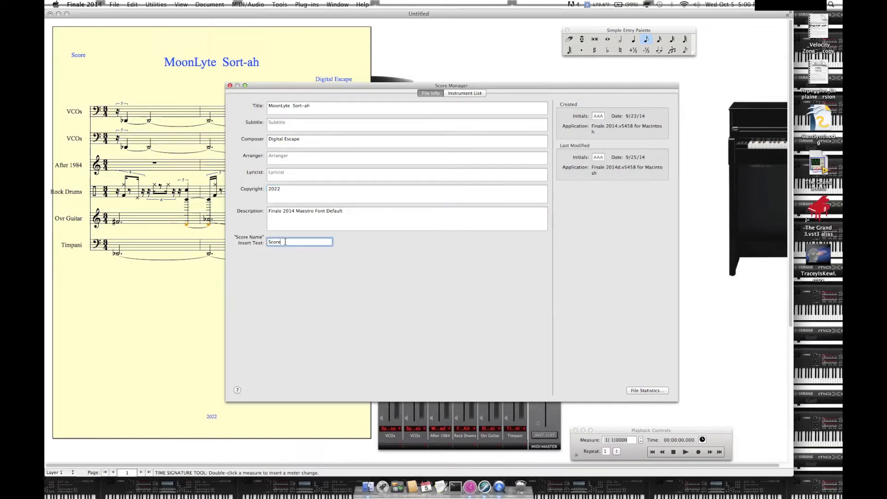
text(S)
key(BackSpace)
text(Excerpt)
Step: Close the Score Manager and play back the score from measure 1
click(230, 85)
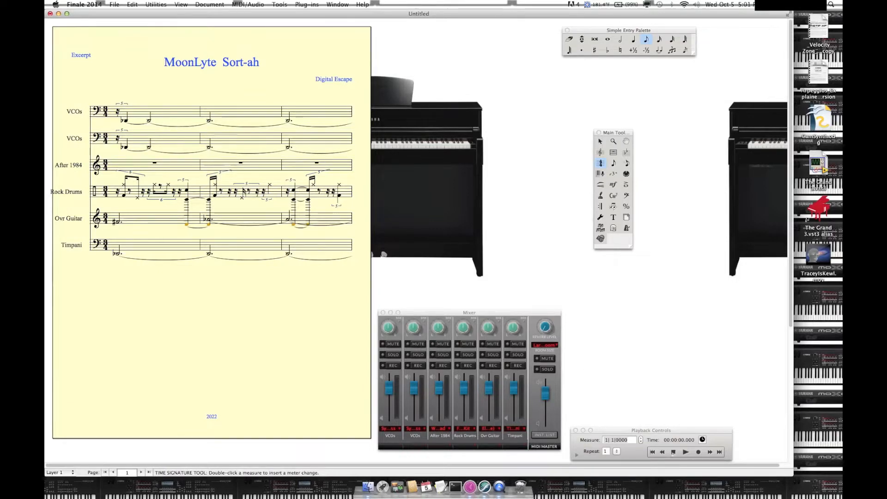
click(686, 453)
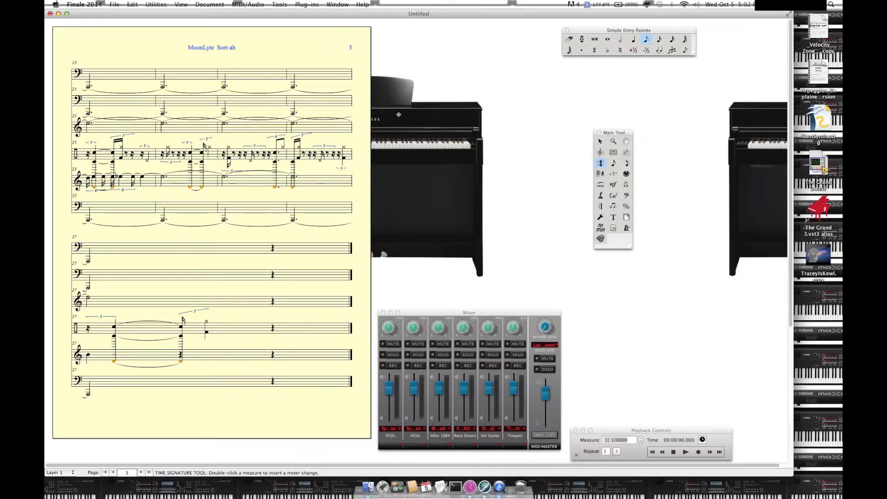
click(337, 4)
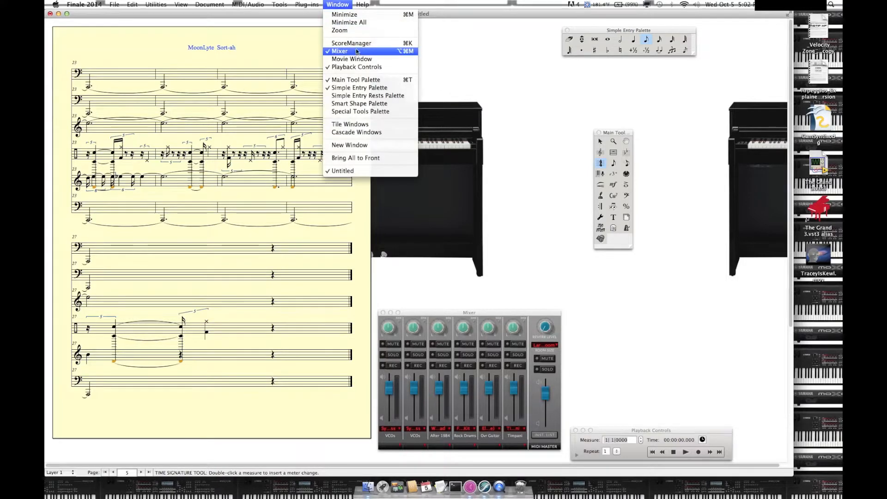
mouse_move(114, 4)
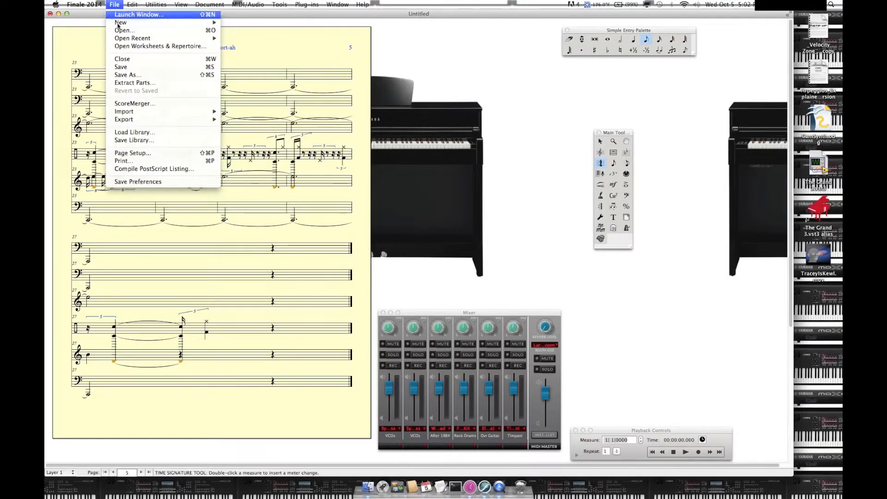
mouse_move(156, 4)
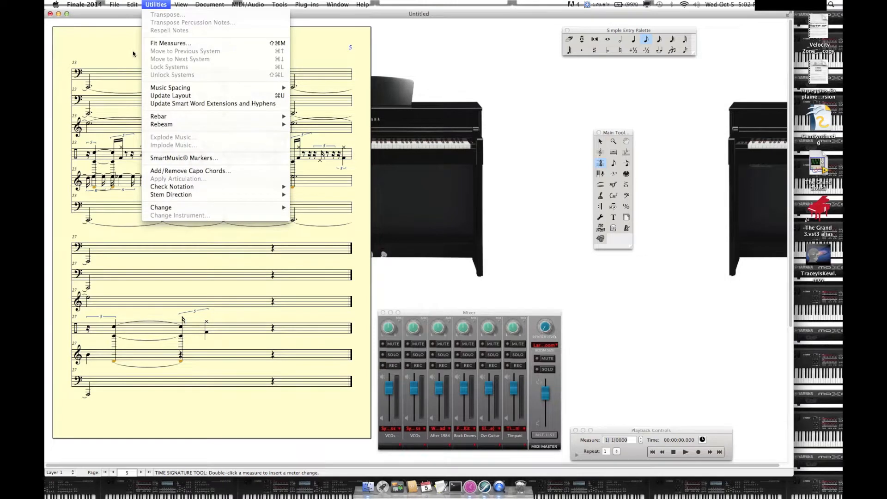
key(super+Tab)
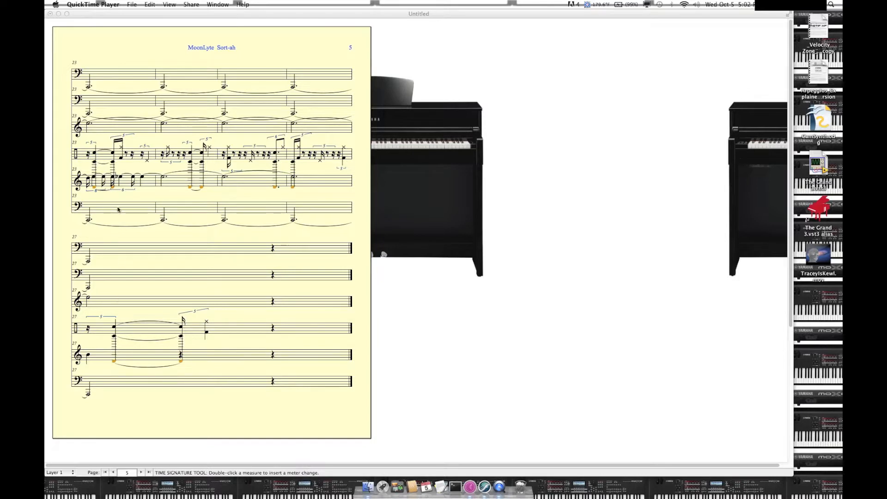
click(133, 5)
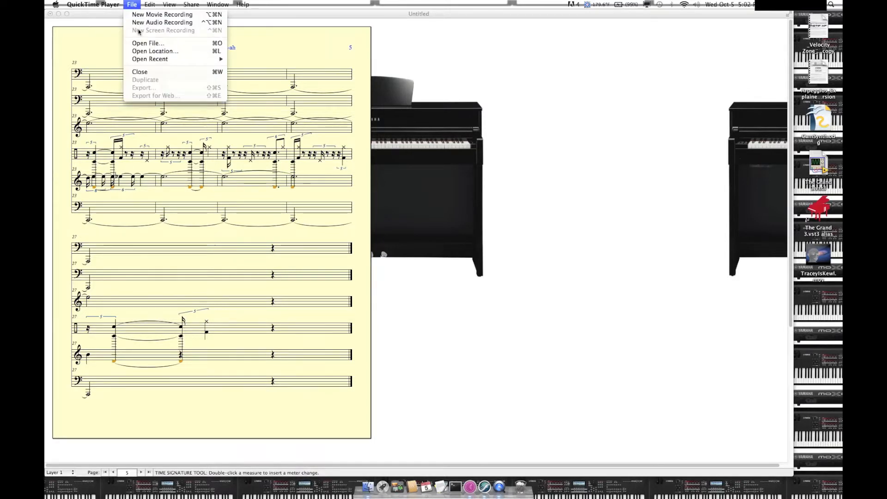
click(103, 23)
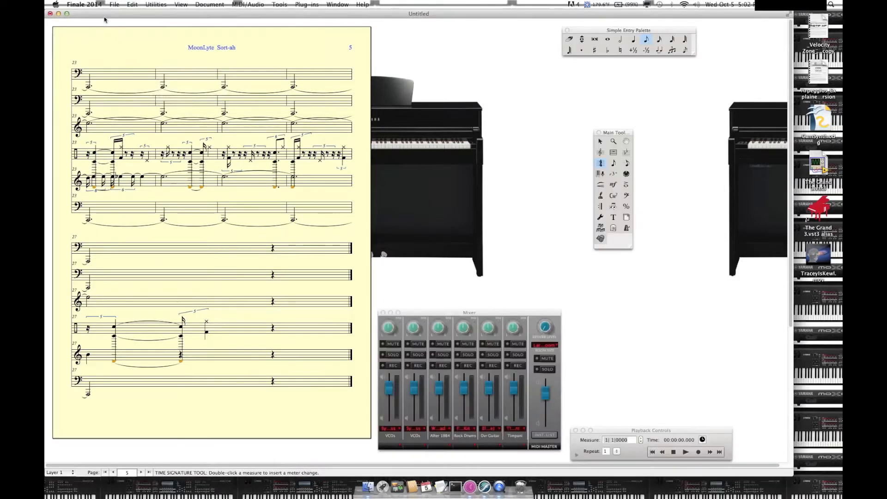
Step: Save the score in the Midi folder under the file name moonlyte-except
click(115, 5)
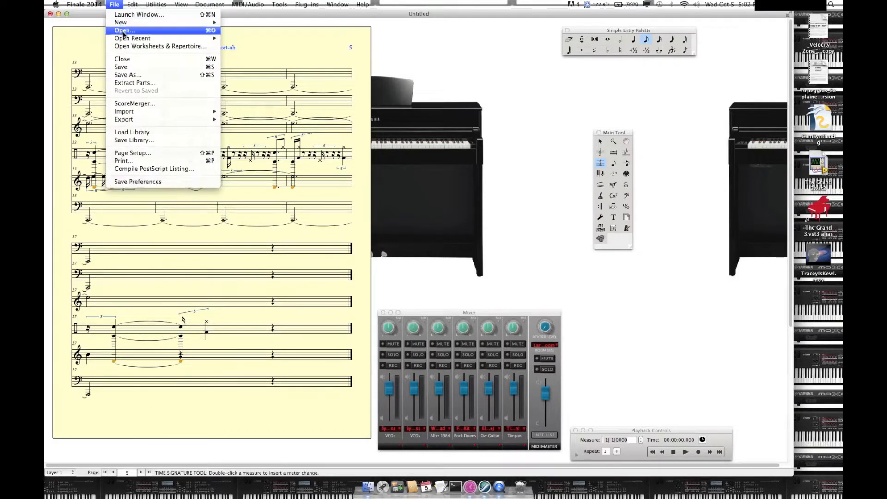
click(132, 68)
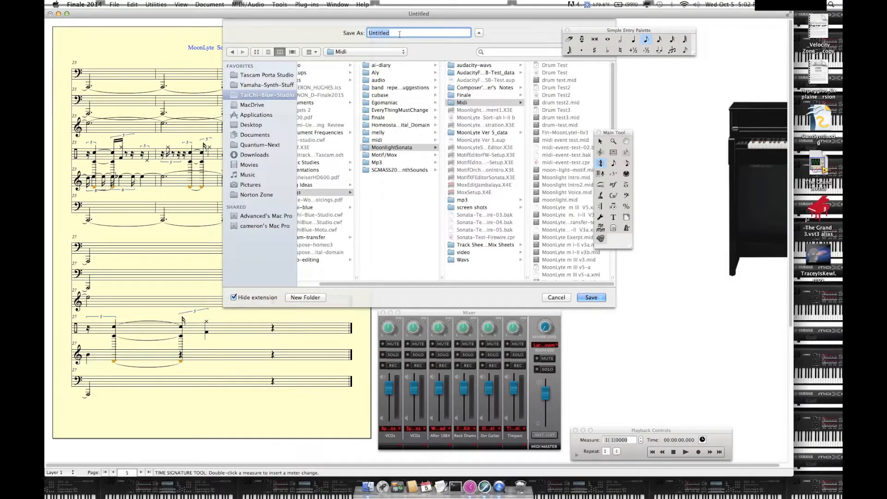
key(BackSpace)
text(moonlyte-except)
key(Return)
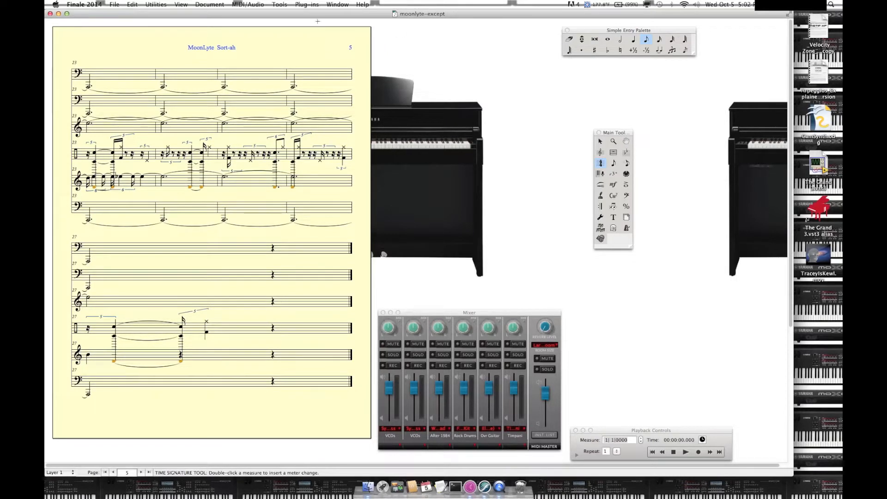
Step: Reopen the Score Manager's instrument list and move the Rock Drums staff to the end, below Timpani
click(337, 5)
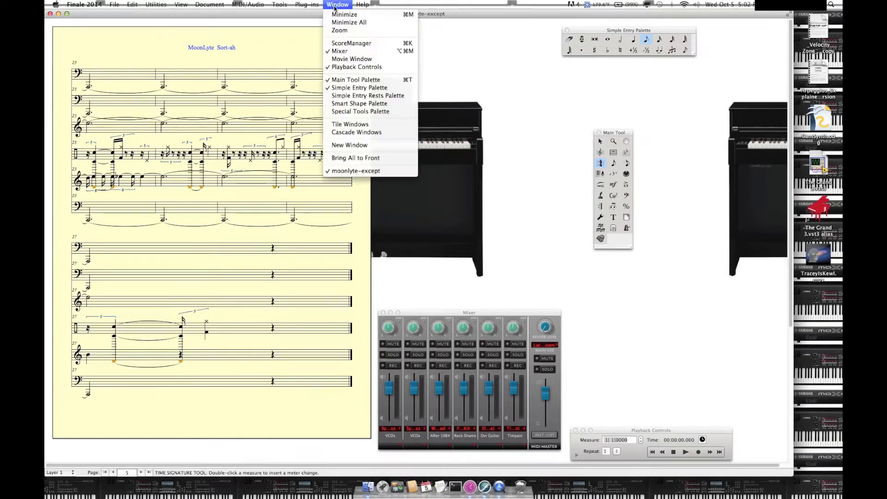
click(344, 44)
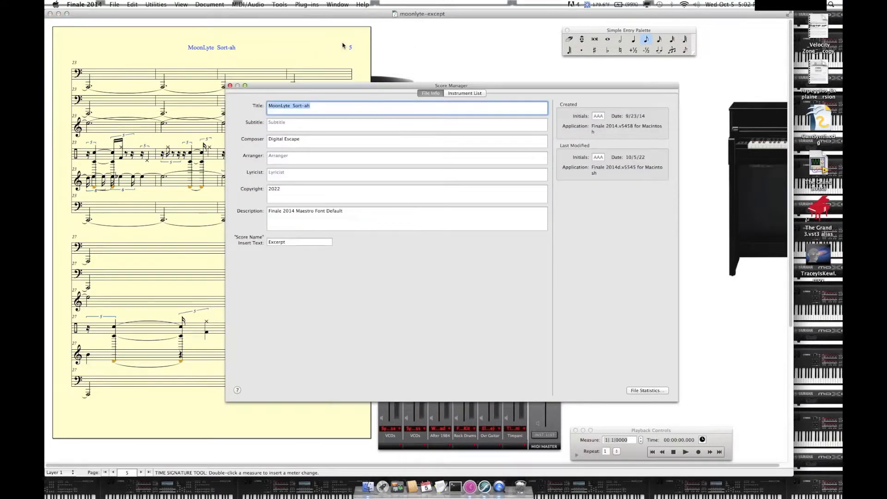
click(448, 94)
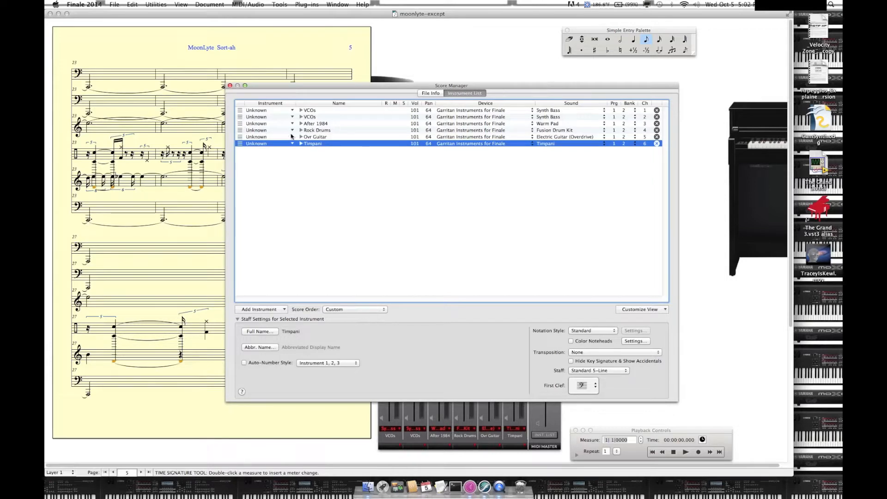
click(269, 131)
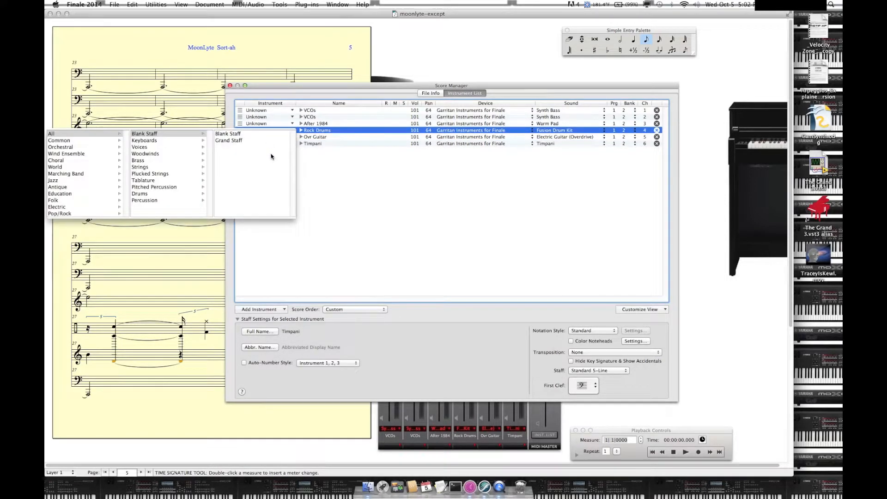
click(347, 162)
drag(241, 130, 251, 181)
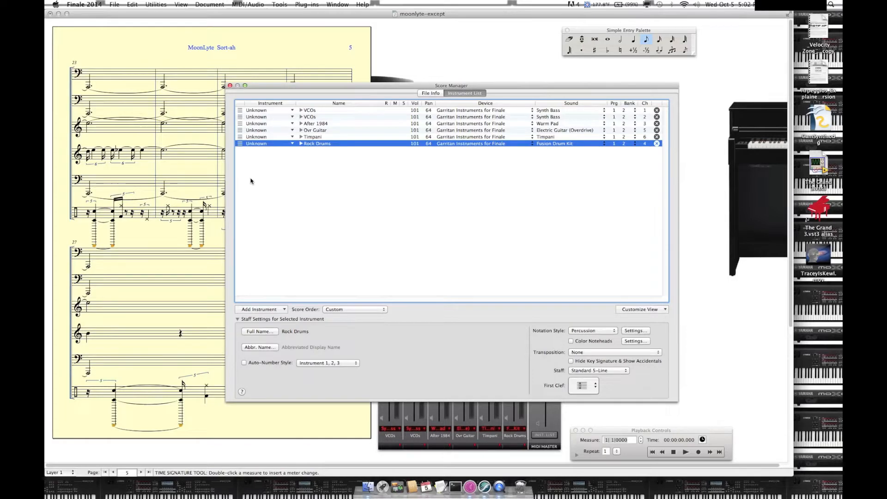
Step: Close the Score Manager and rebalance the mixer by lowering After 1984 and Ovr Guitar, raising Timpani and adjusting the reverb level
click(230, 85)
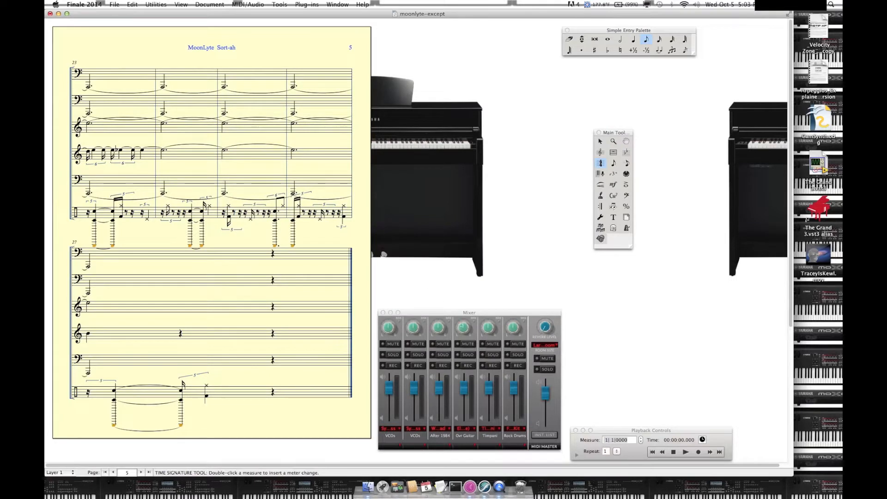
click(463, 392)
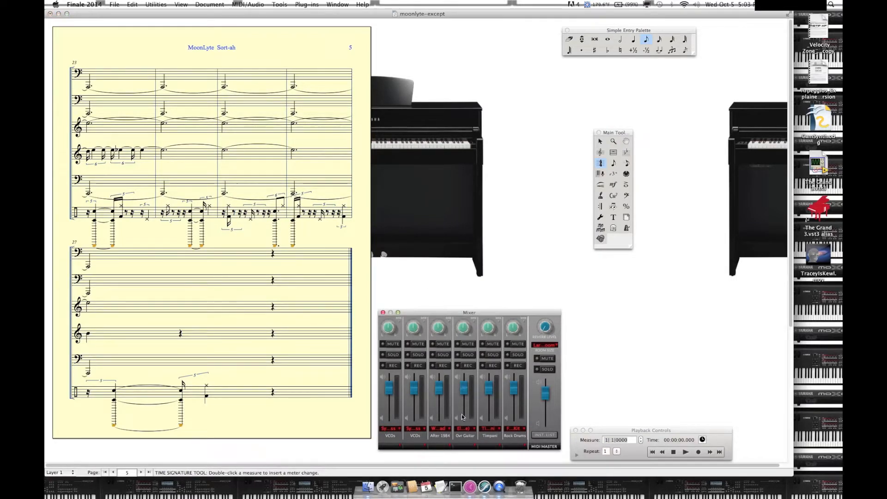
drag(463, 393, 491, 373)
drag(546, 329, 547, 309)
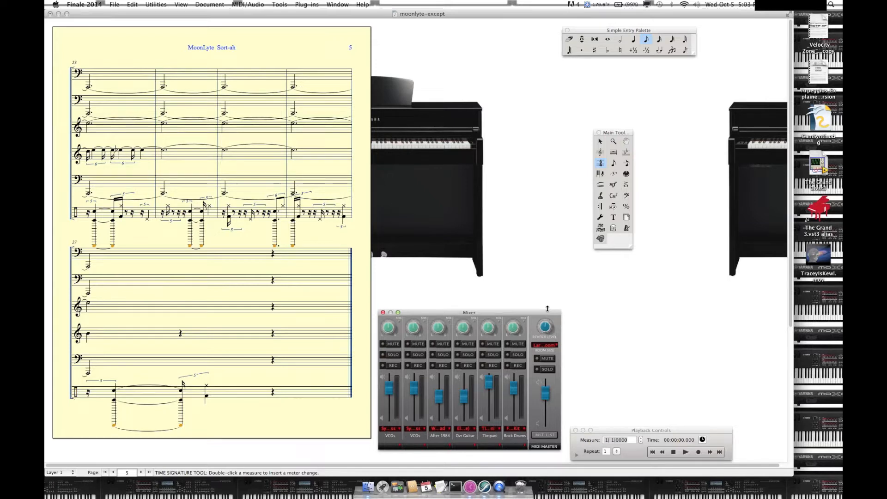
Step: Raise the Rock Drums volume in the mixer while the score plays back, and save the score
click(685, 452)
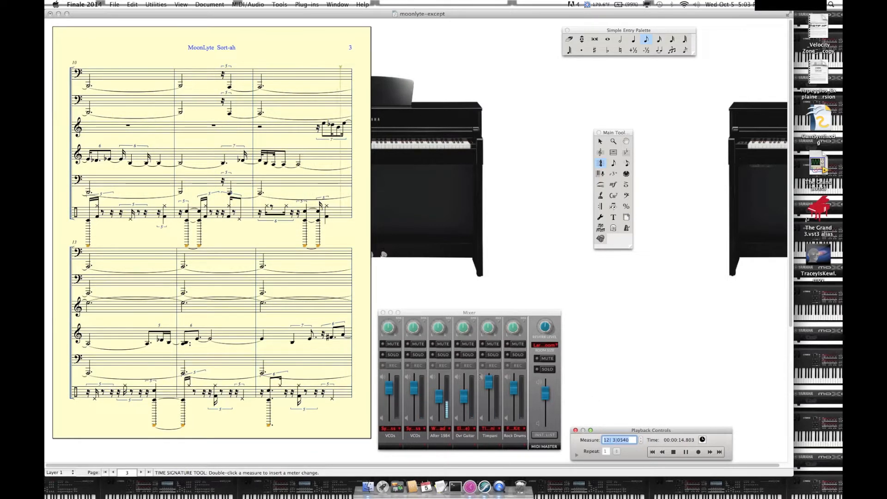
click(514, 386)
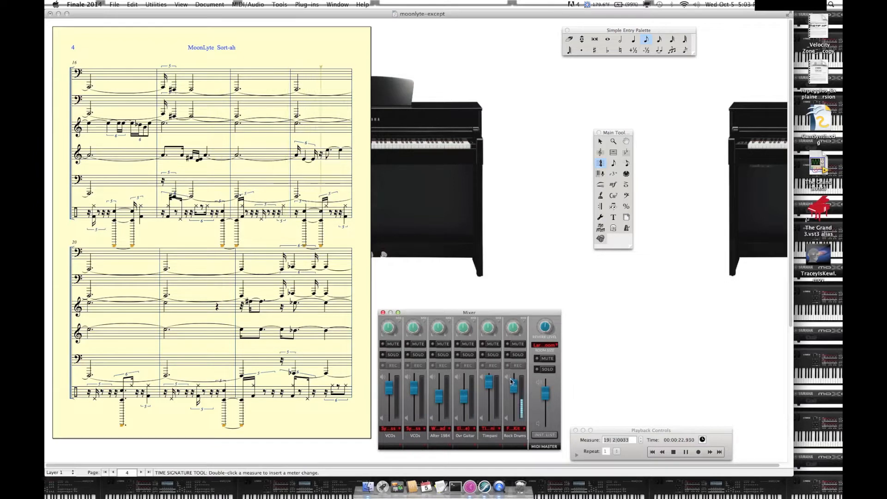
drag(512, 380, 513, 375)
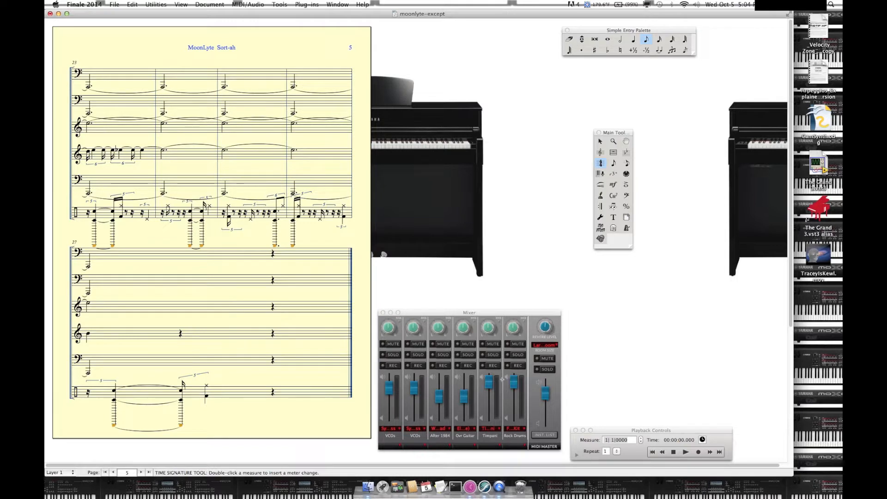
click(115, 5)
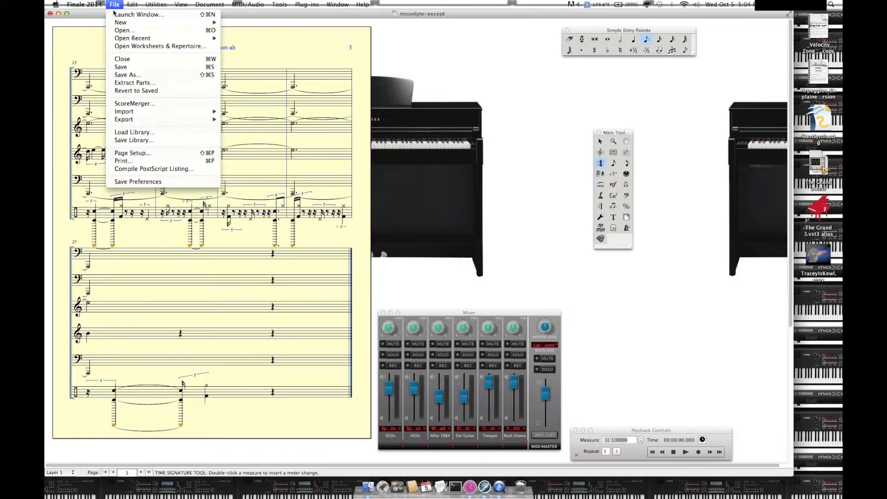
click(124, 68)
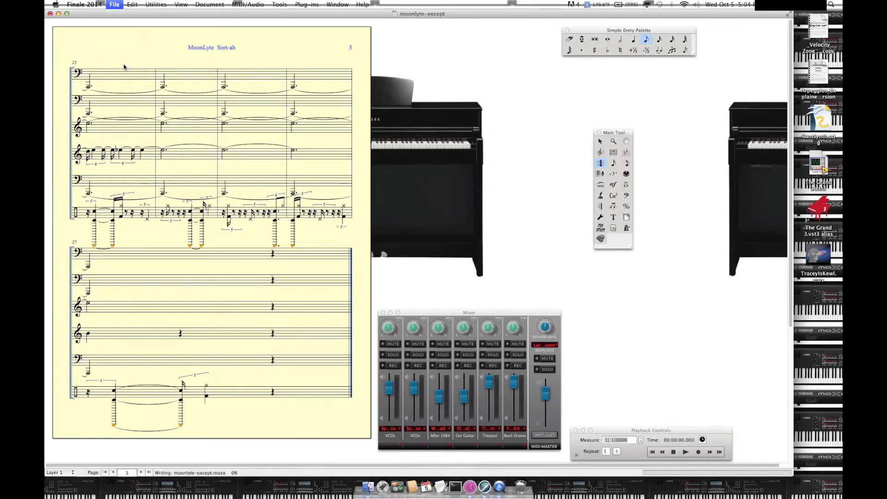
Step: Open the ARIA Player assigned to Bank 2 from Audio Units Banks & Effects and place its window above the mixer
click(341, 4)
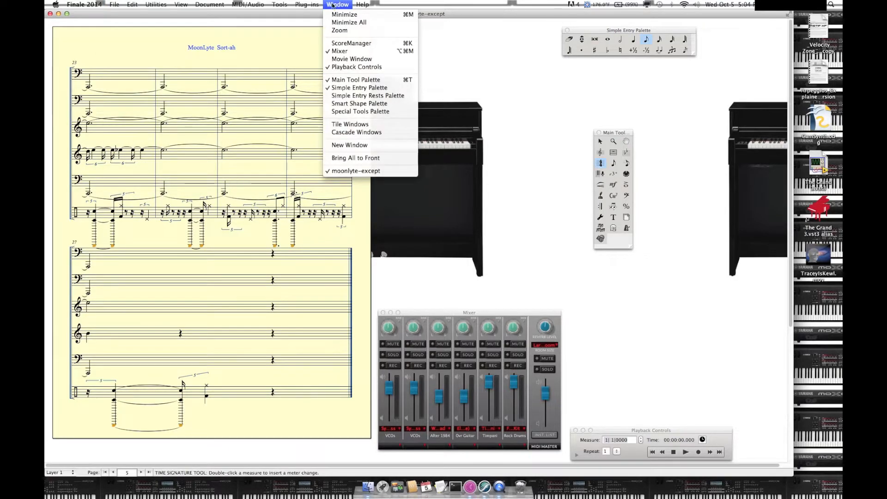
mouse_move(248, 5)
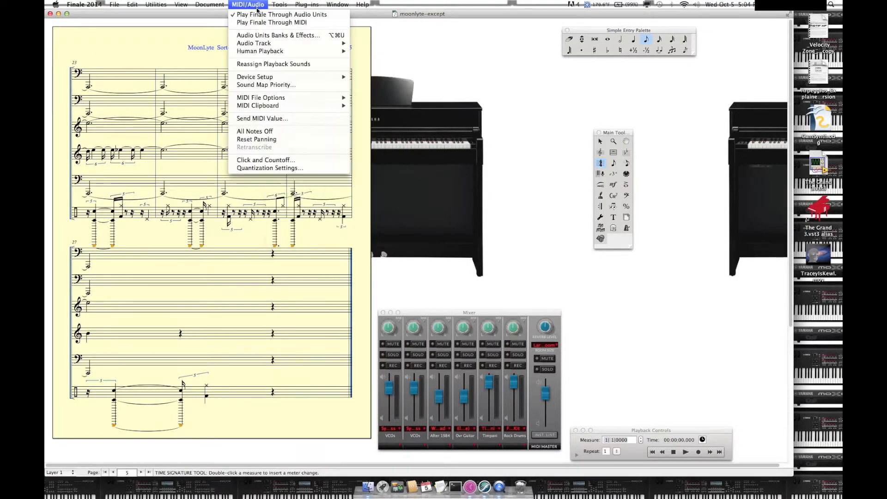
click(276, 37)
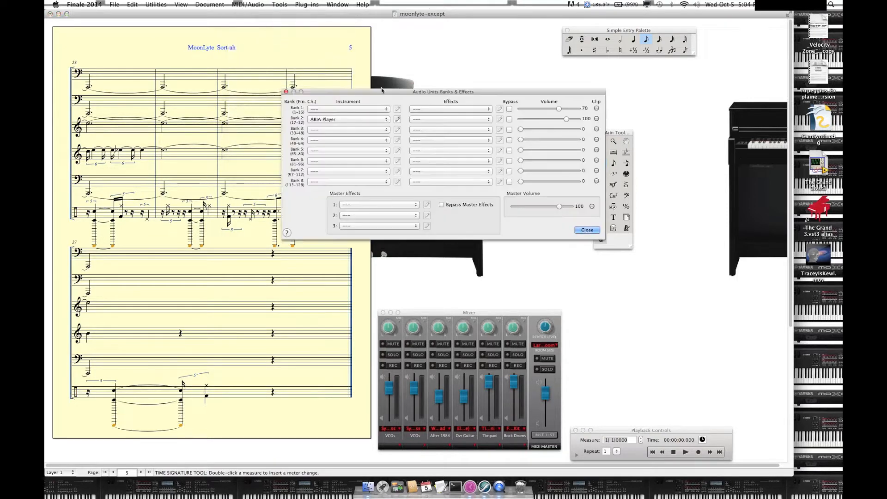
click(398, 121)
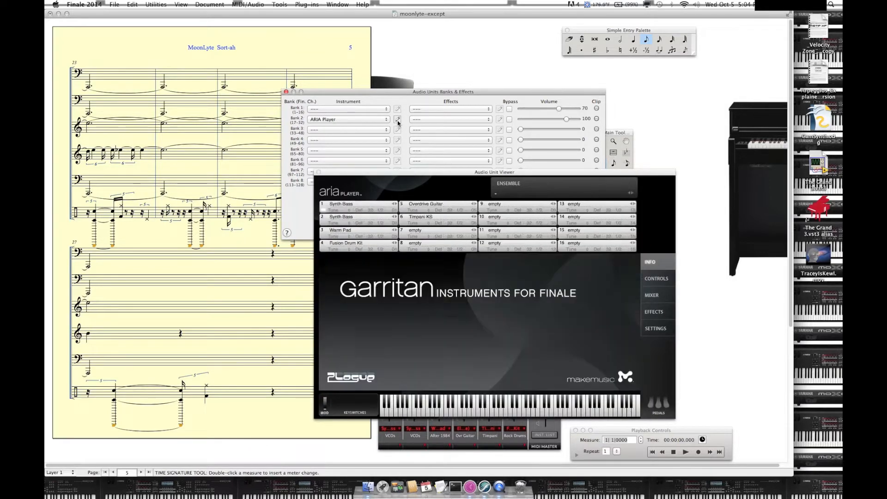
drag(430, 176, 377, 65)
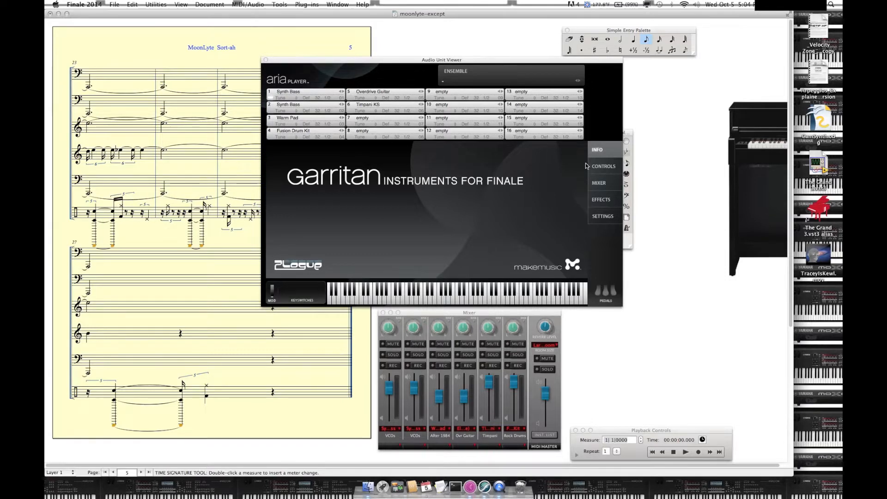
Step: Examine the ARIA Player's controls and mixer pages and select the Fusion Drum Kit channel
click(603, 166)
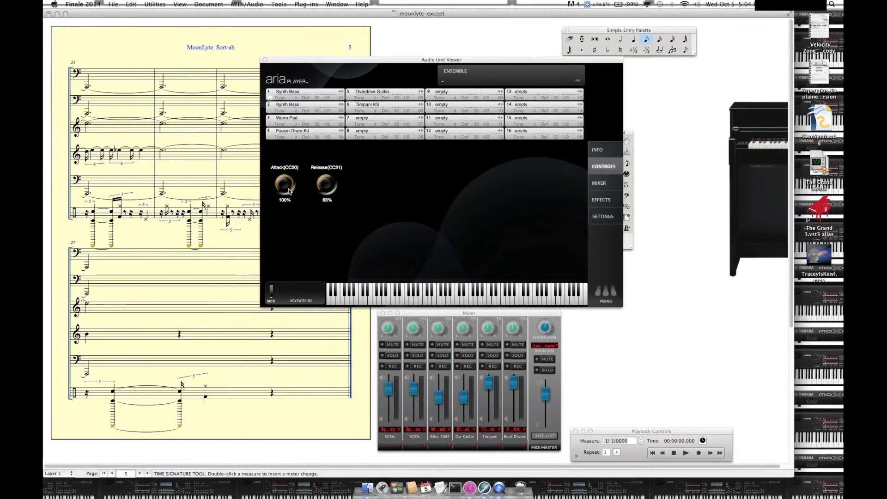
click(599, 184)
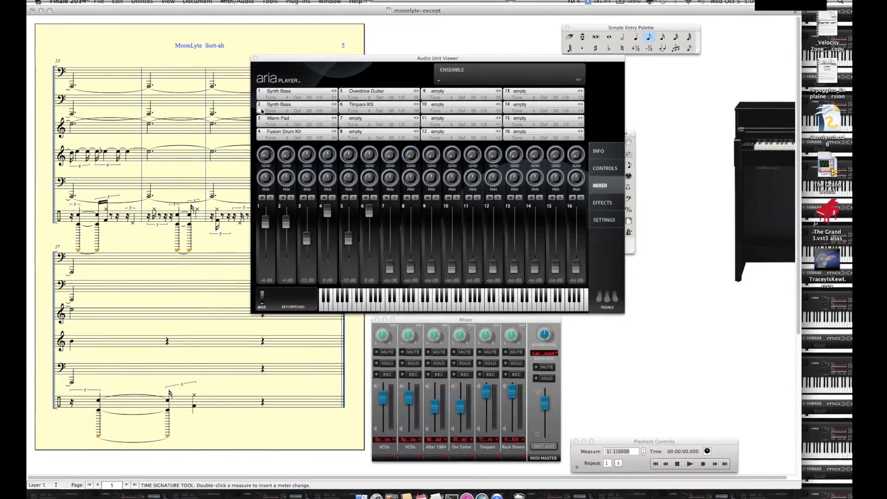
click(267, 134)
click(255, 133)
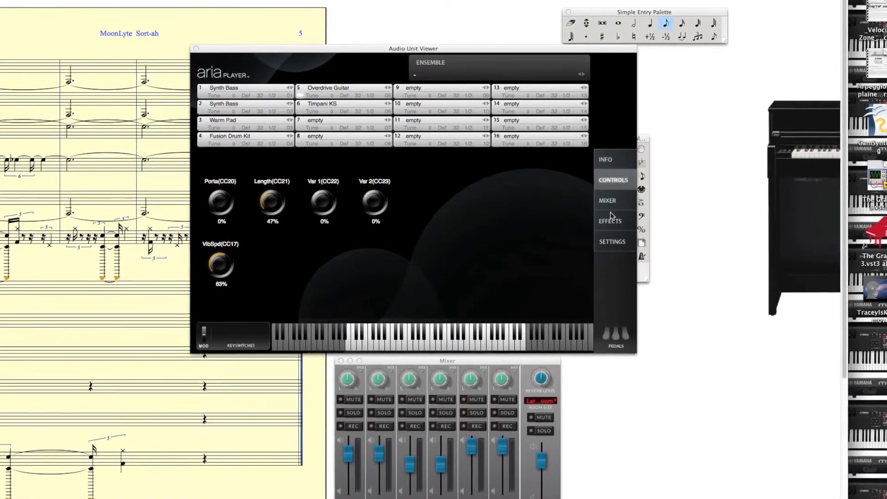
Step: Compare the ARIA Player's mixer, info and controls pages, and view the mixer and controls for the Timpani KS channel
click(602, 202)
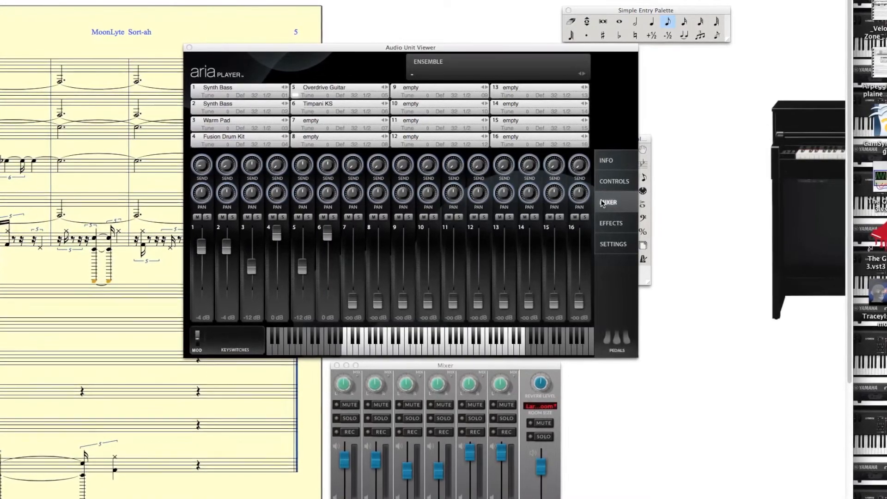
click(606, 160)
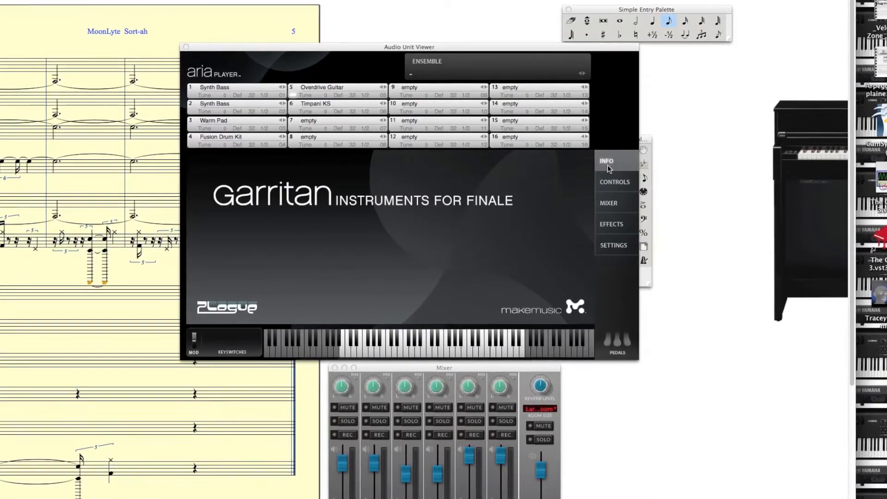
click(612, 185)
click(611, 205)
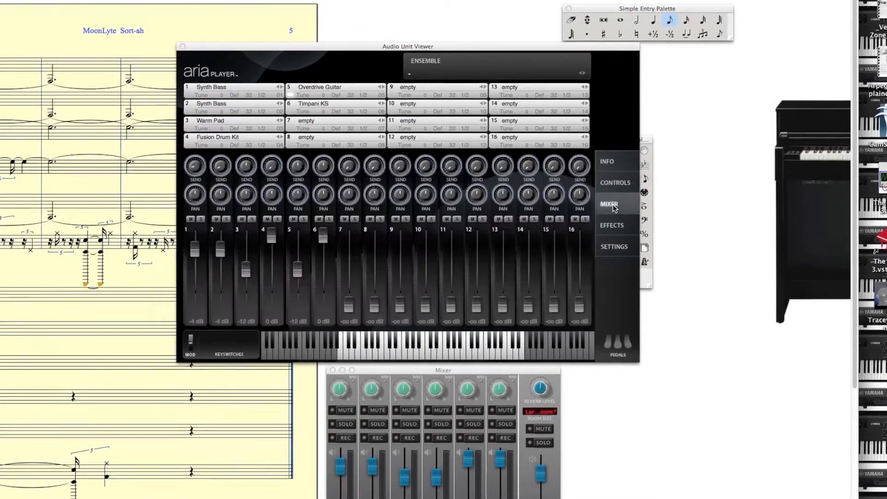
click(292, 109)
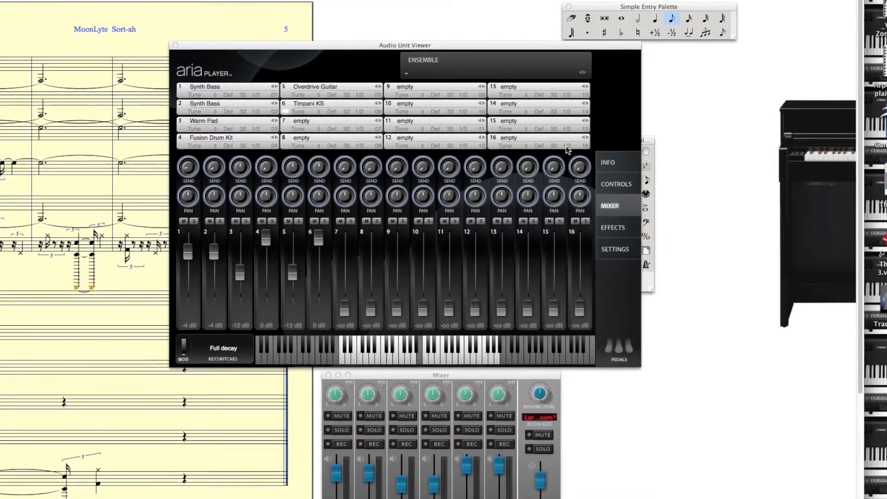
click(612, 183)
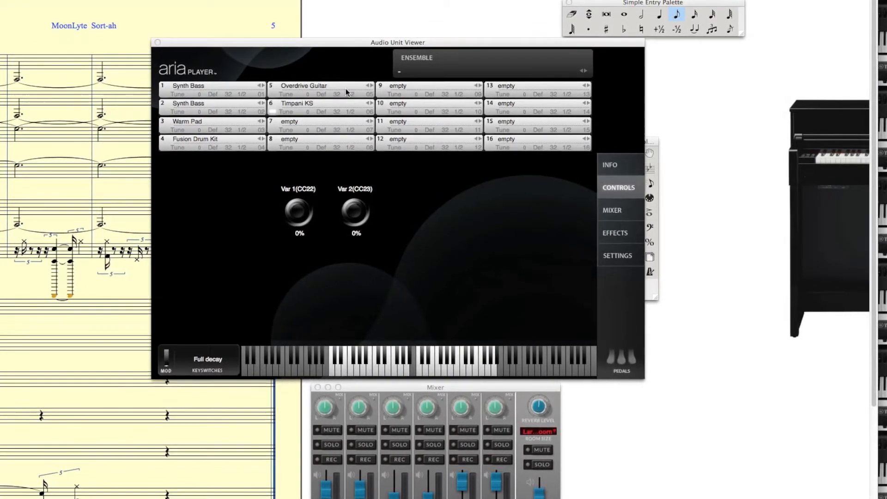
Step: Move the Audio Unit Viewer away from the score and close the Audio Units Banks & Effects dialog
drag(316, 43, 481, 44)
click(228, 94)
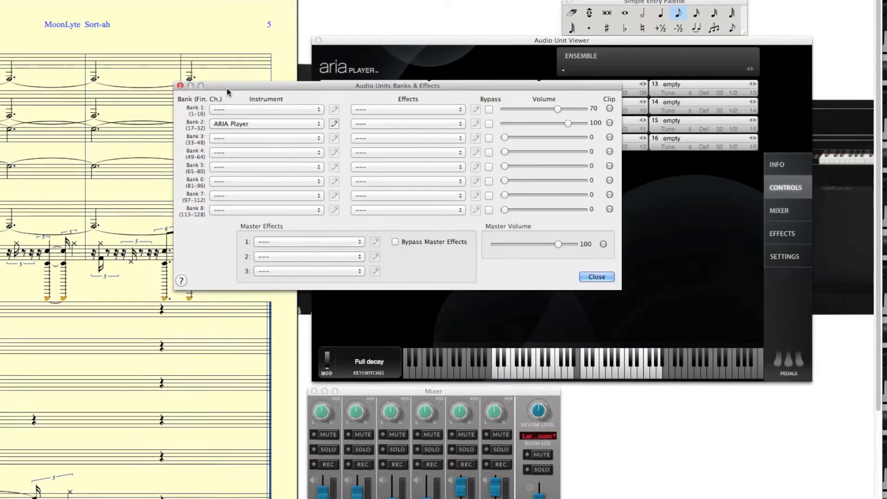
click(244, 0)
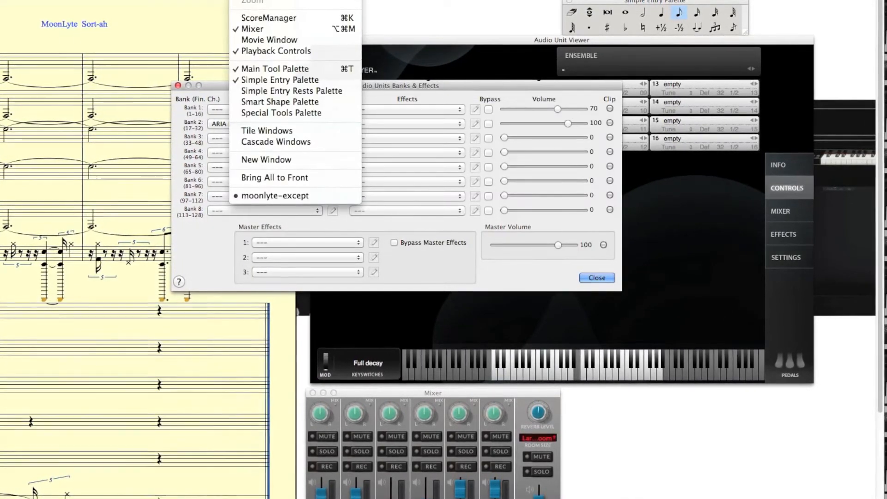
click(252, 0)
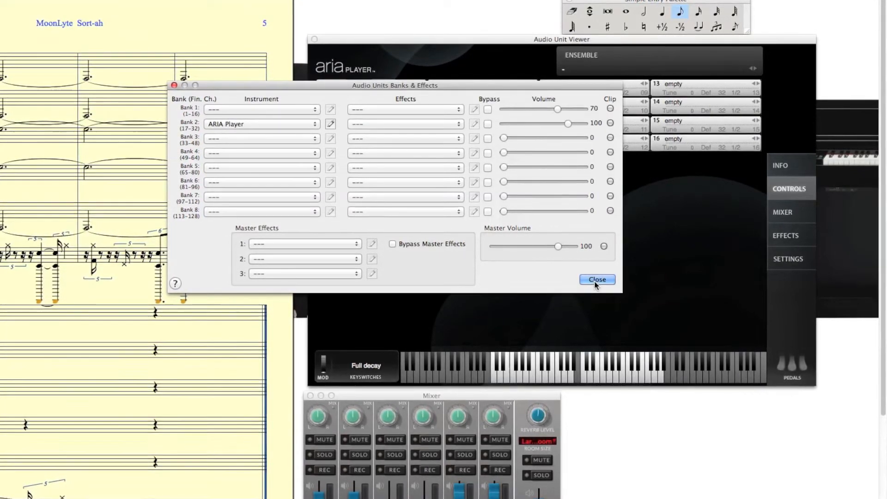
click(595, 279)
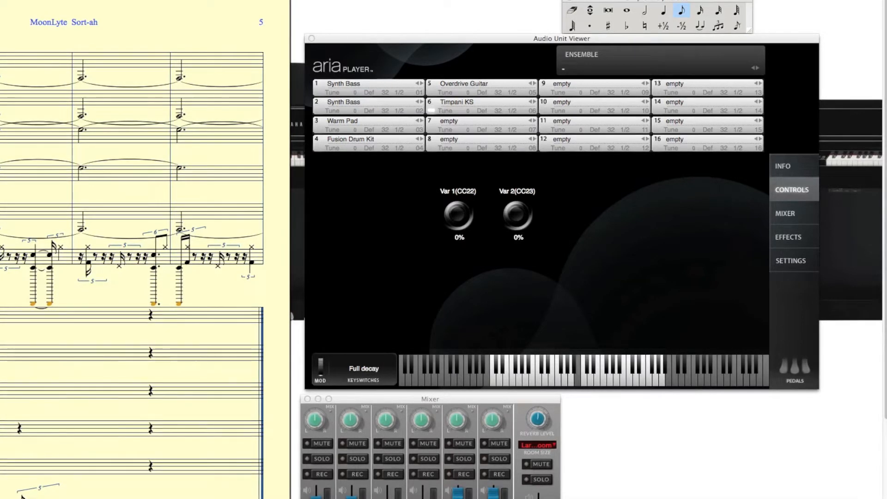
Step: Play back the score with the ARIA Player visible and go to its effects settings
click(685, 454)
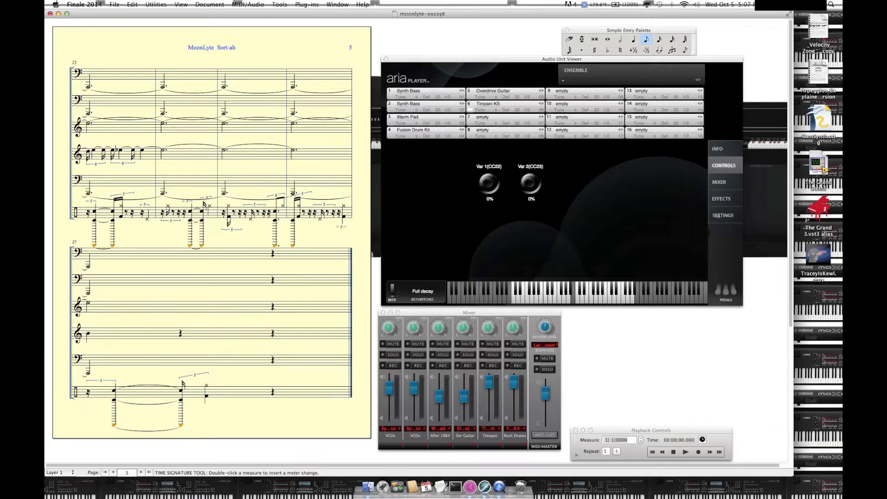
click(720, 200)
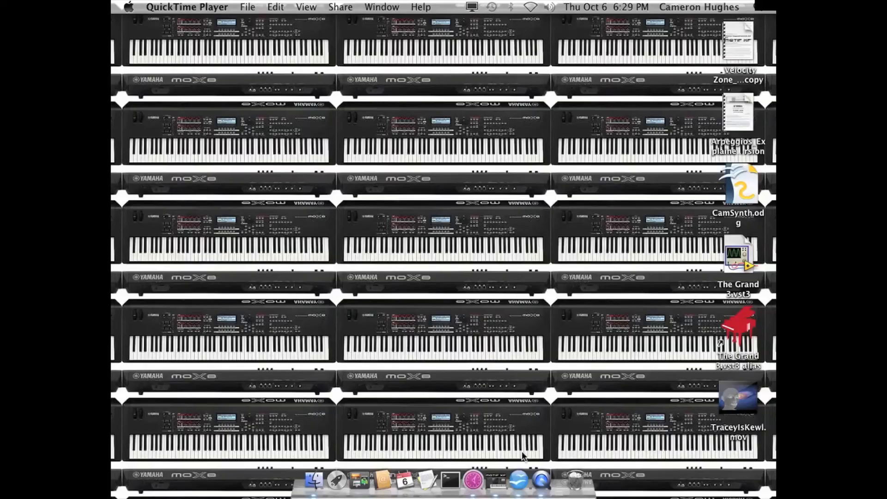
Step: Switch to the MOTIF XF Editor, view the voice library for part 1's 3 VCOs voice and close it without changes
click(492, 470)
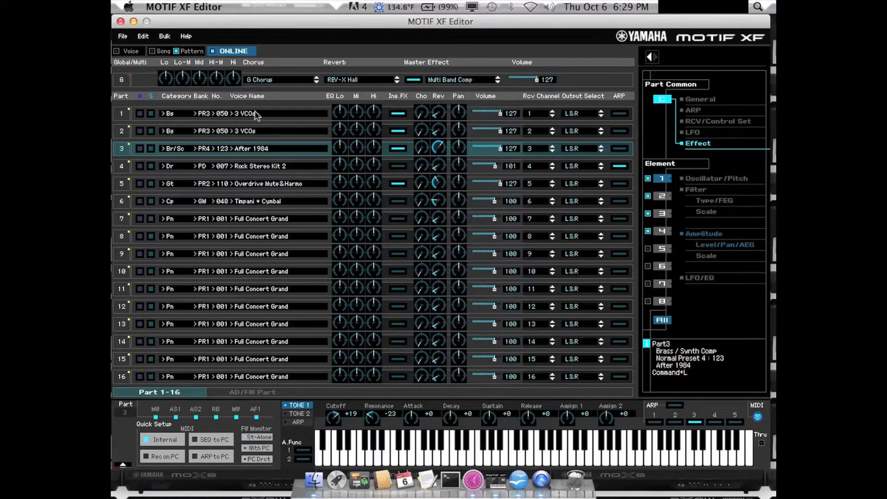
key(super+Tab)
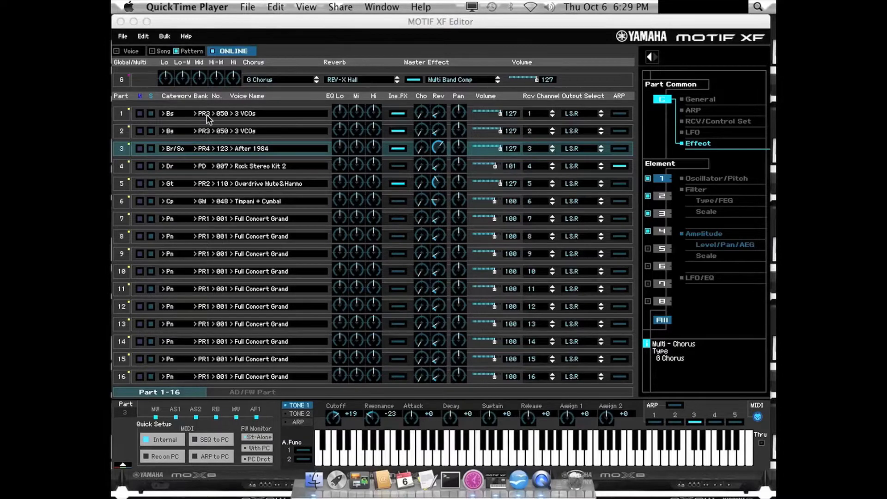
double_click(221, 117)
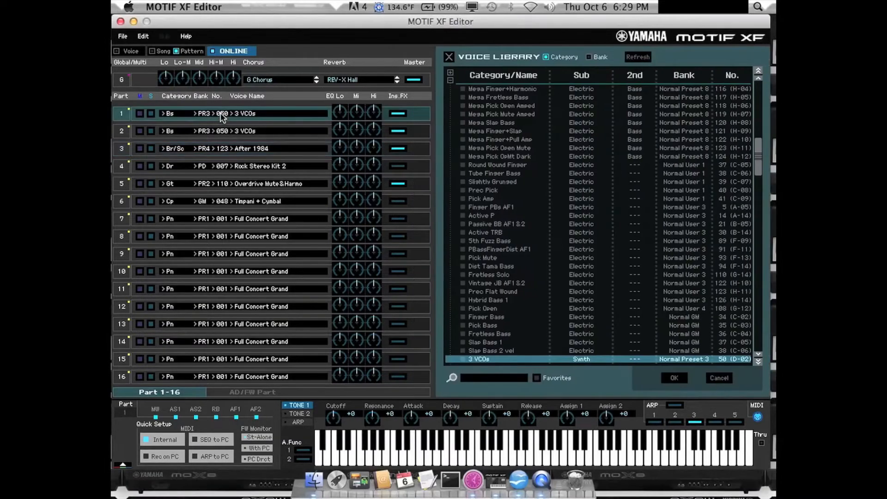
click(450, 56)
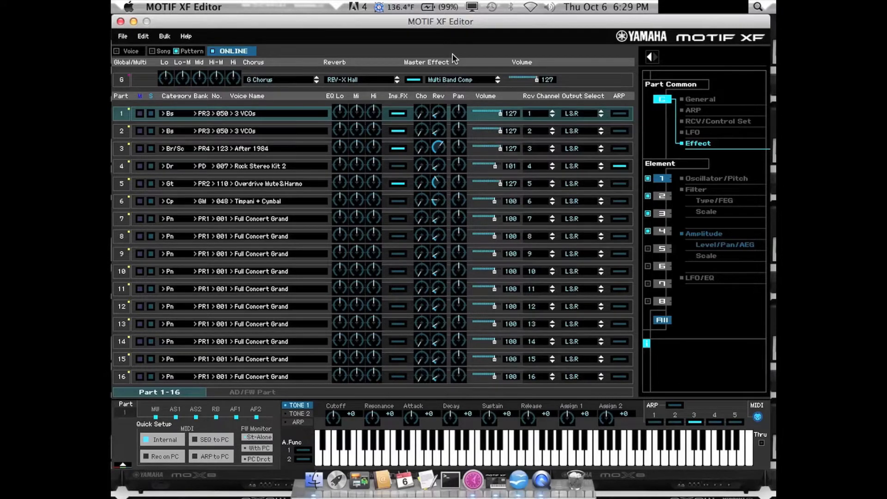
Step: Expand the detailed editing view for part 1 and examine its General, RCV/Control Set and LFO parameters
click(650, 57)
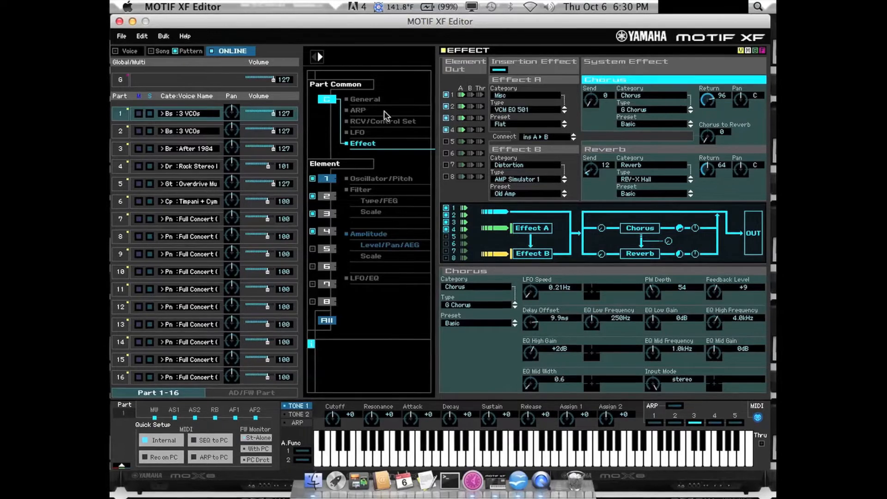
click(360, 100)
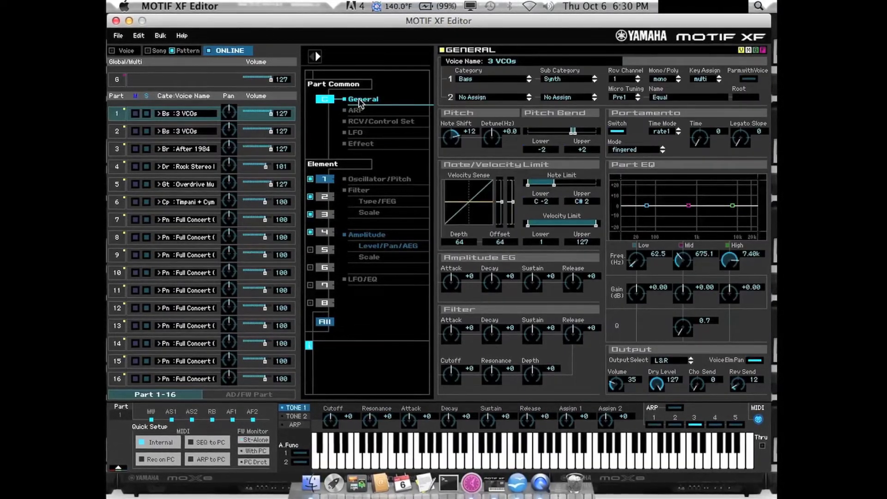
click(356, 123)
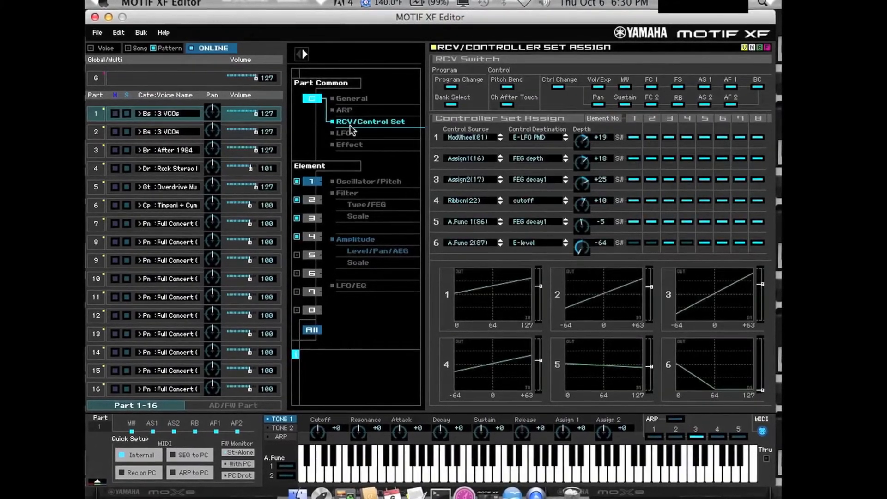
click(349, 136)
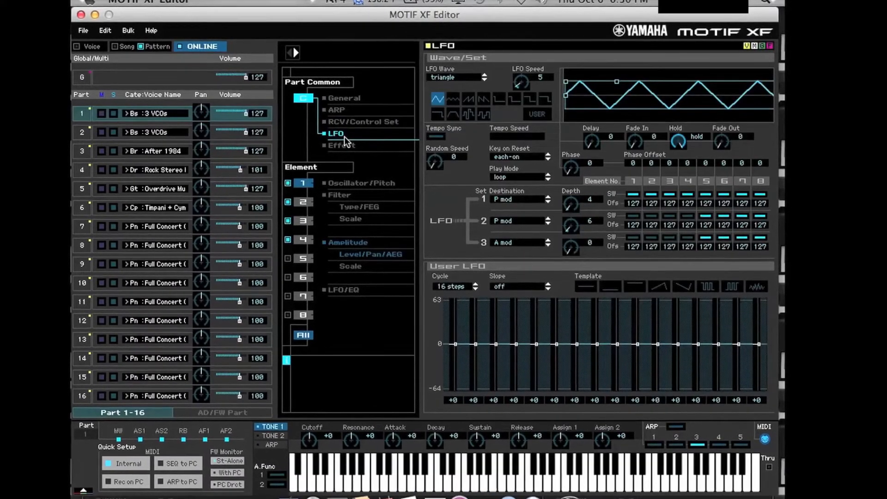
Step: Examine part 1's effect settings, including the type choices for insertion effect A, and element 1's oscillator and pitch parameters
click(344, 146)
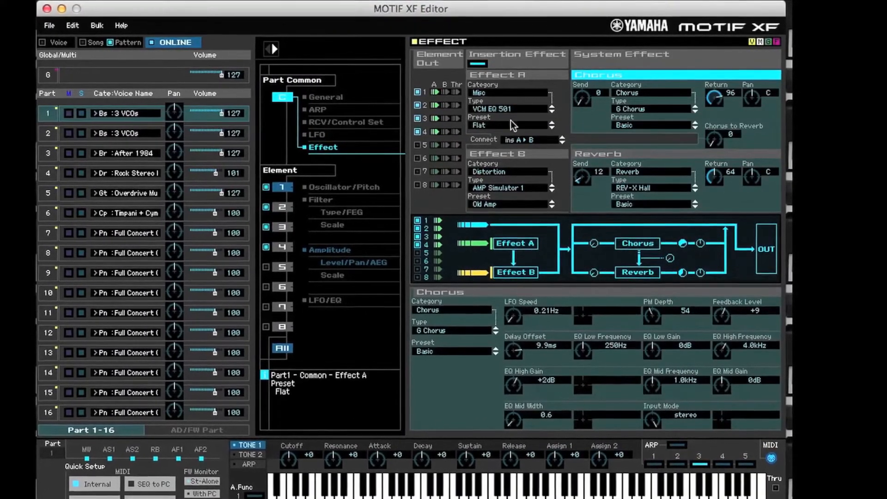
click(503, 111)
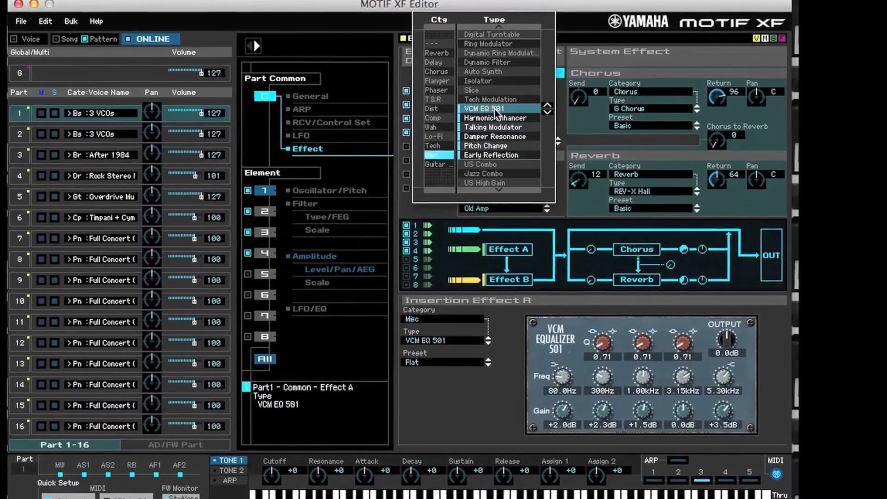
click(496, 111)
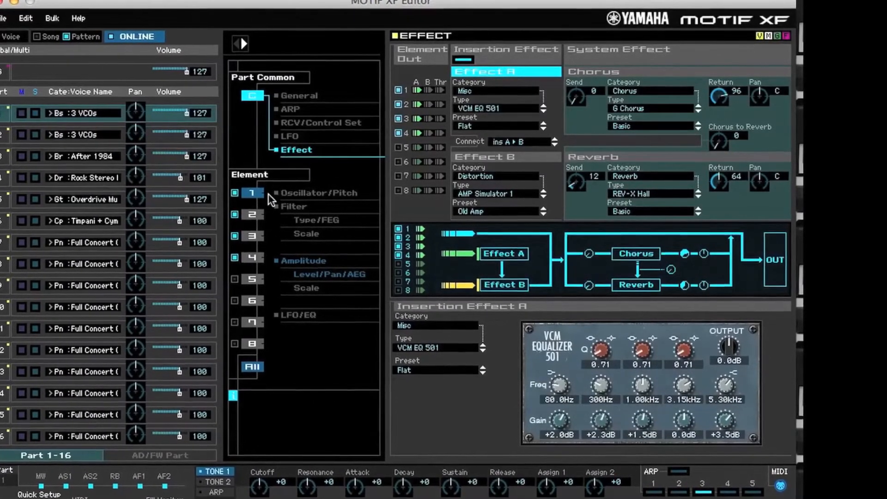
click(286, 194)
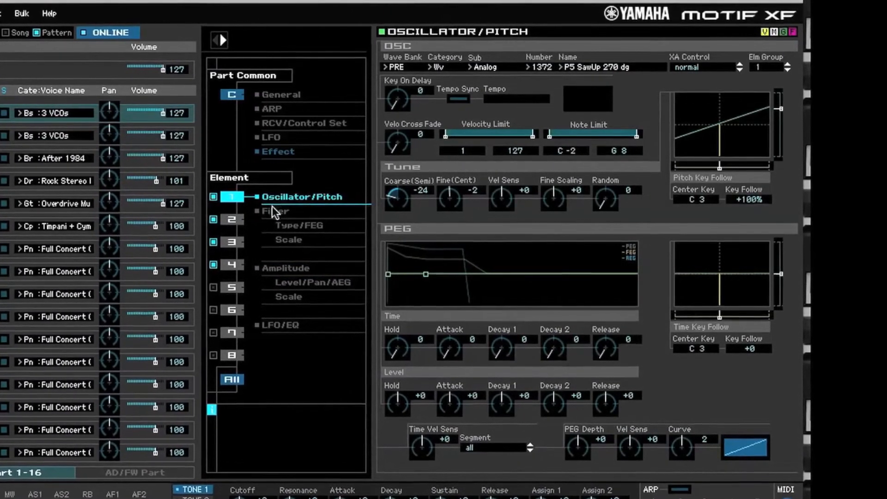
Step: Cycle element 1's filter type through the available types up to LPF12+BPF6 and return it to LPF24A
click(273, 210)
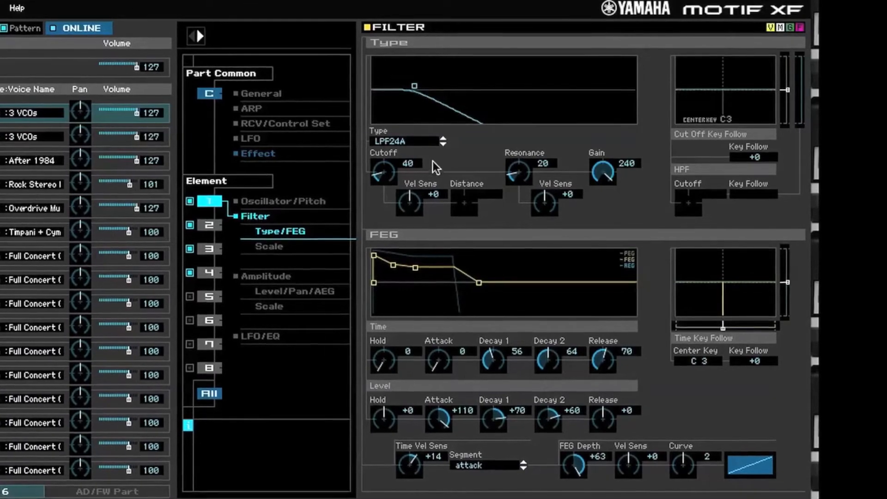
click(418, 141)
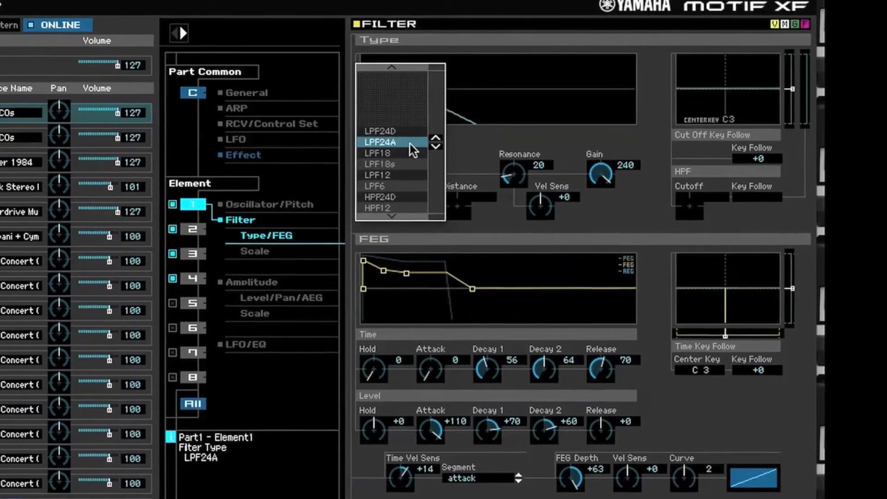
click(435, 145)
click(435, 145)
click(435, 145)
click(435, 145)
click(435, 145)
click(435, 145)
click(435, 145)
click(435, 145)
click(430, 146)
click(429, 147)
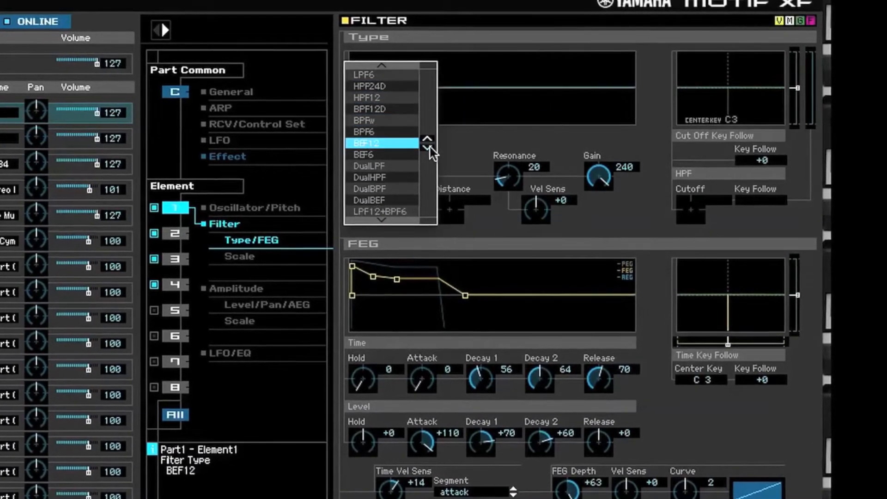
click(430, 147)
click(430, 147)
click(430, 147)
click(429, 147)
click(429, 147)
click(425, 148)
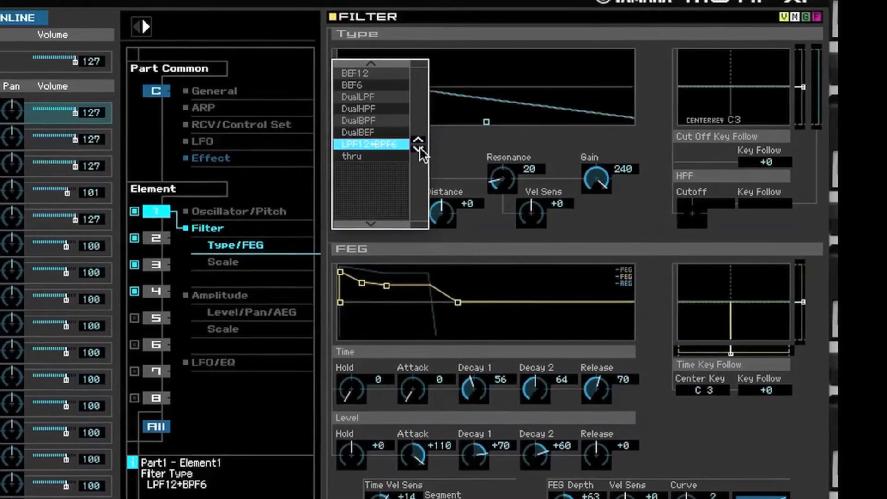
click(418, 139)
click(418, 139)
click(418, 138)
click(419, 138)
click(419, 139)
click(418, 138)
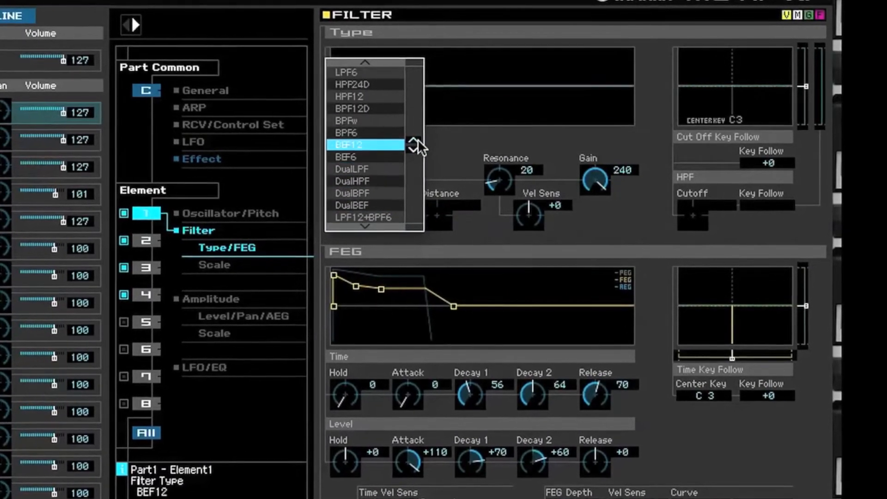
click(418, 139)
click(419, 138)
click(418, 139)
click(418, 139)
click(419, 138)
click(419, 138)
click(418, 138)
click(418, 139)
click(419, 139)
click(345, 120)
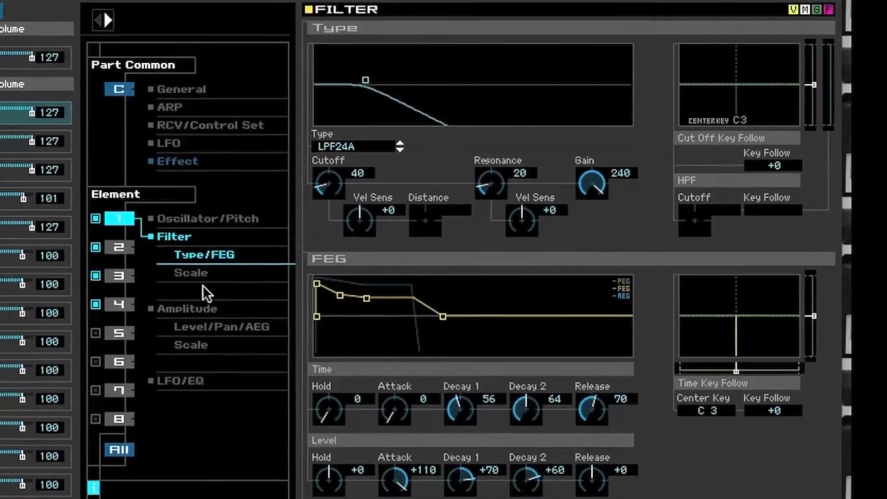
Step: Examine element 1's filter scale, amplitude level and envelope, amplitude scale, and LFO/EQ parameters
click(190, 273)
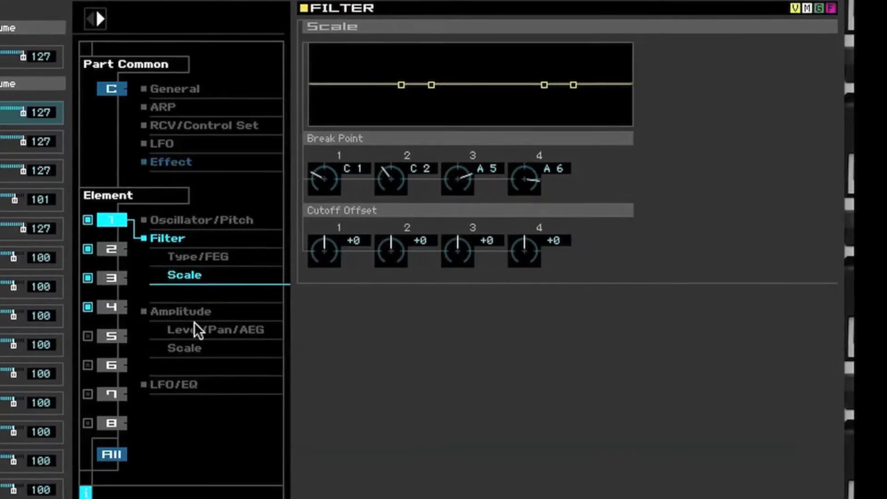
click(183, 310)
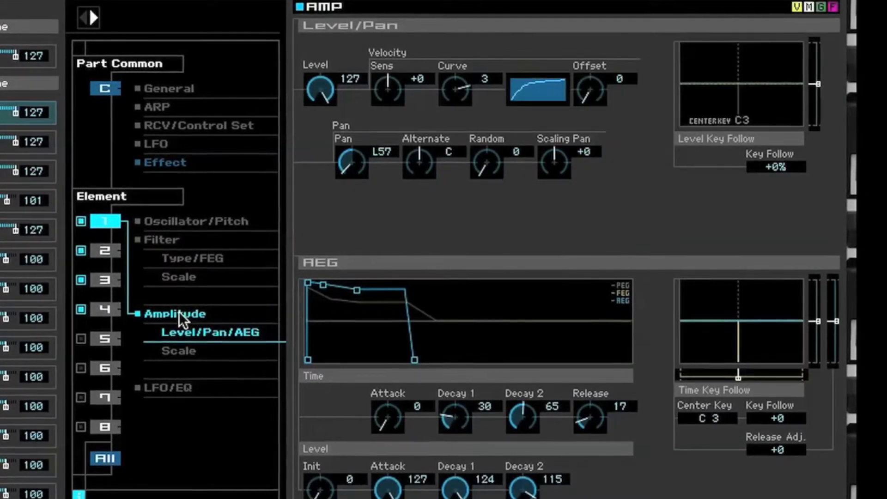
click(176, 353)
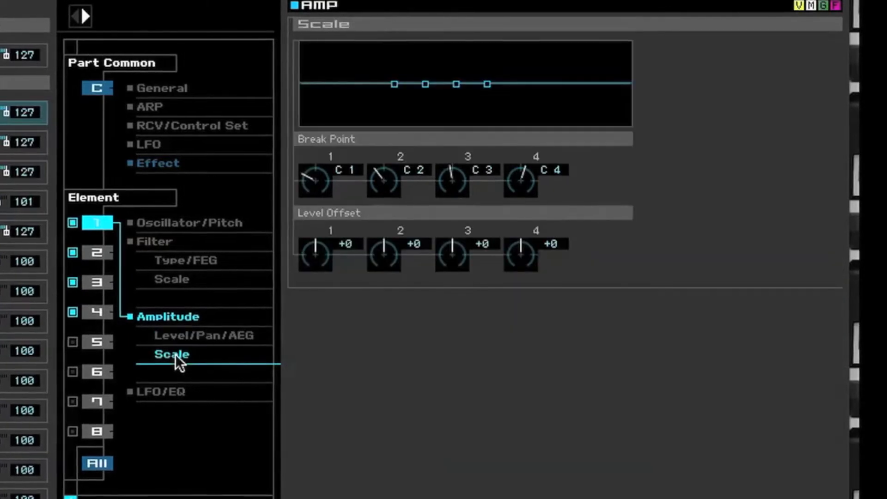
click(143, 391)
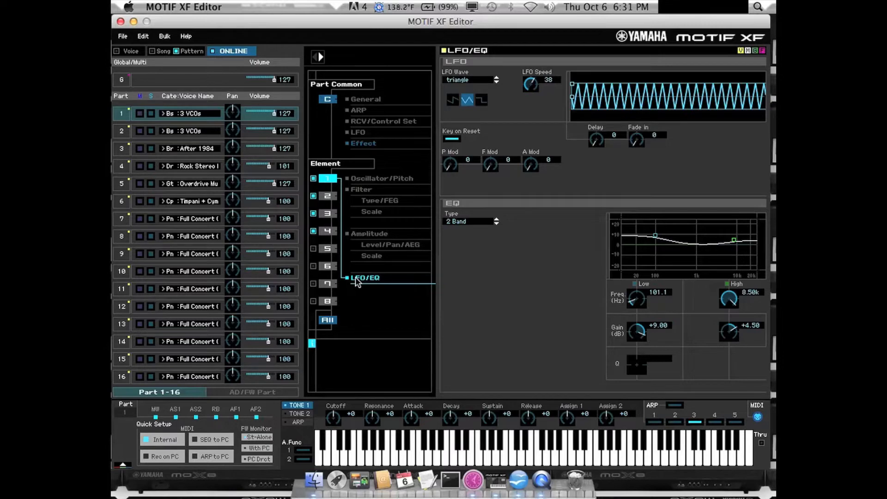
Step: View the voice library for part 5's Overdrive Mute&Harmo voice, close it unchanged, and examine the voice's General and element 1 oscillator settings
click(194, 184)
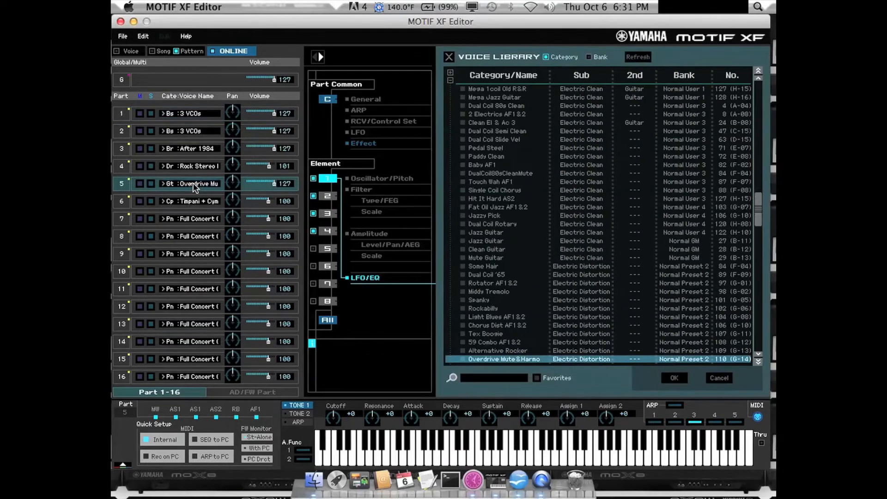
click(452, 55)
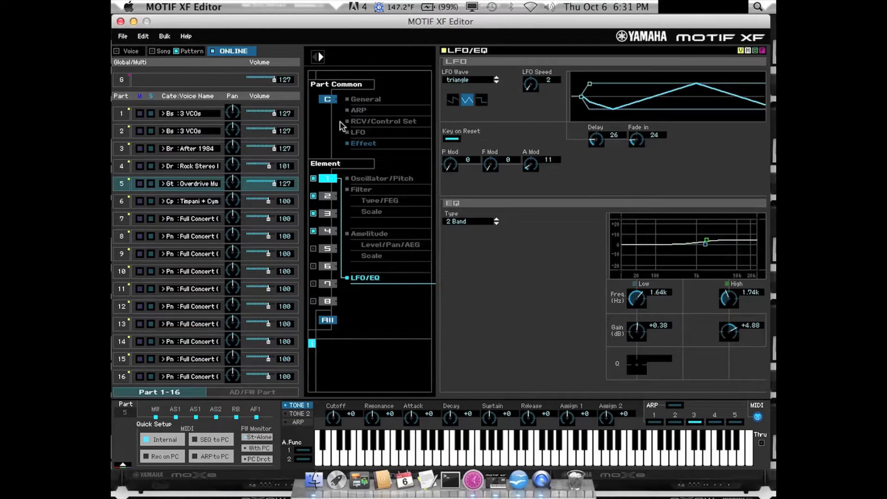
click(352, 99)
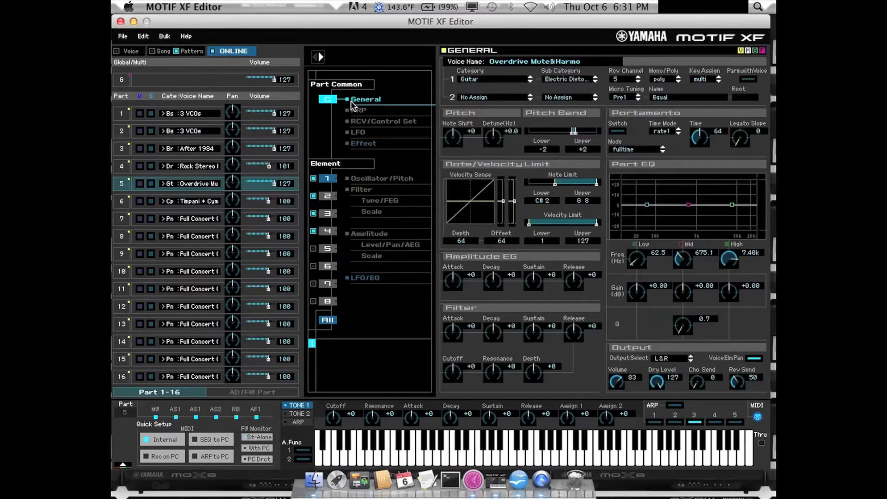
click(359, 177)
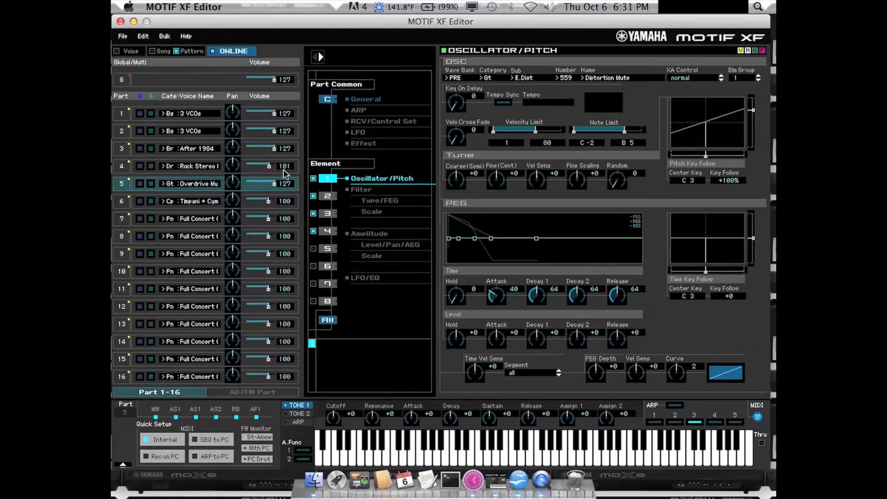
Step: View the voice library for part 3's After 1984 voice, close it unchanged, and compare the oscillator waveforms of its elements 1 to 3
double_click(197, 152)
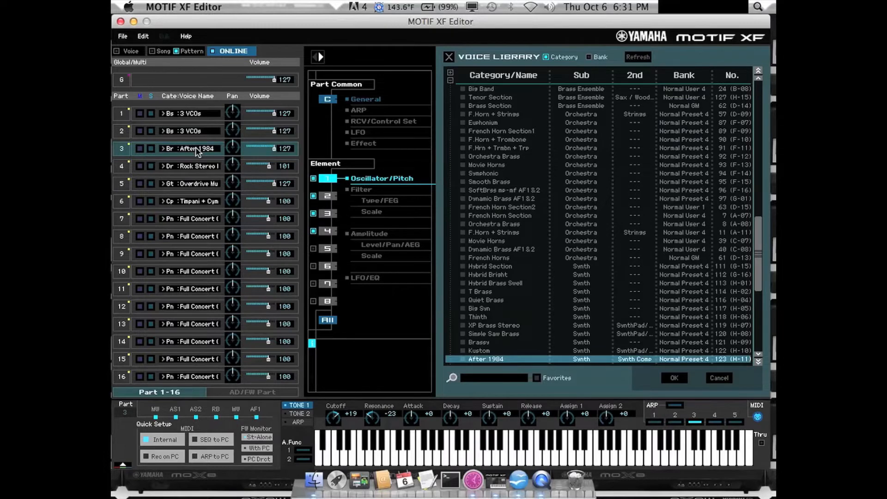
click(448, 59)
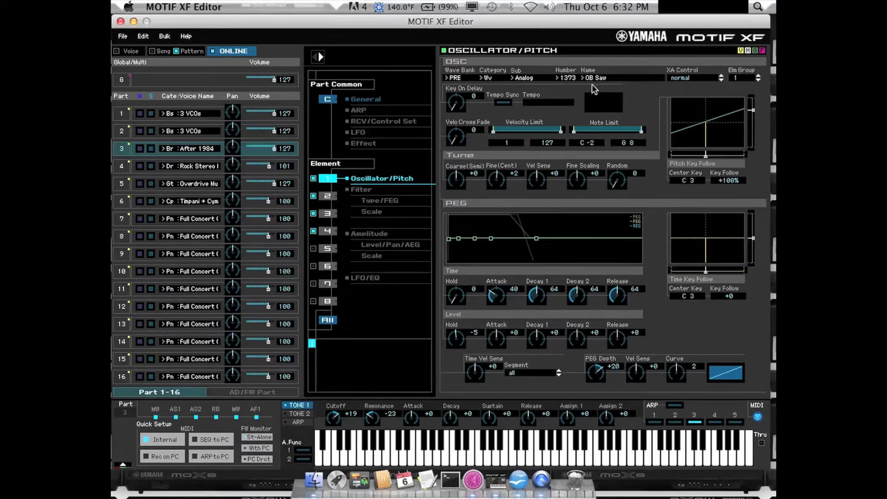
click(328, 197)
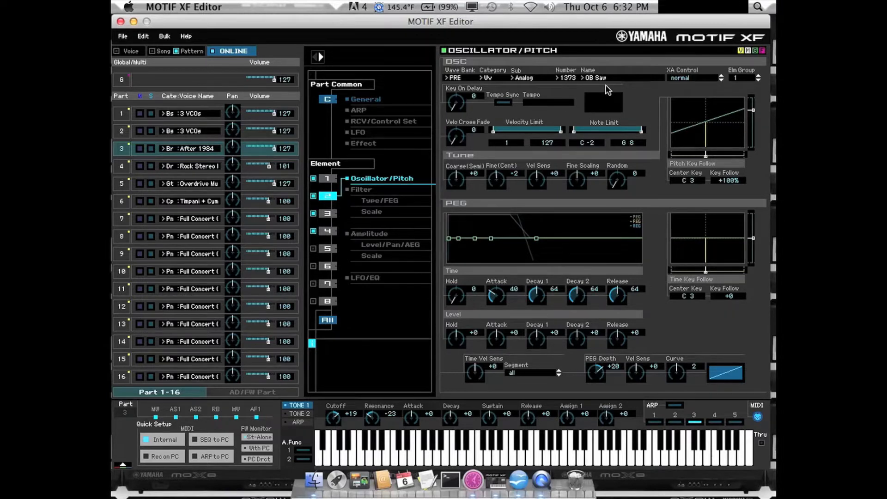
click(328, 214)
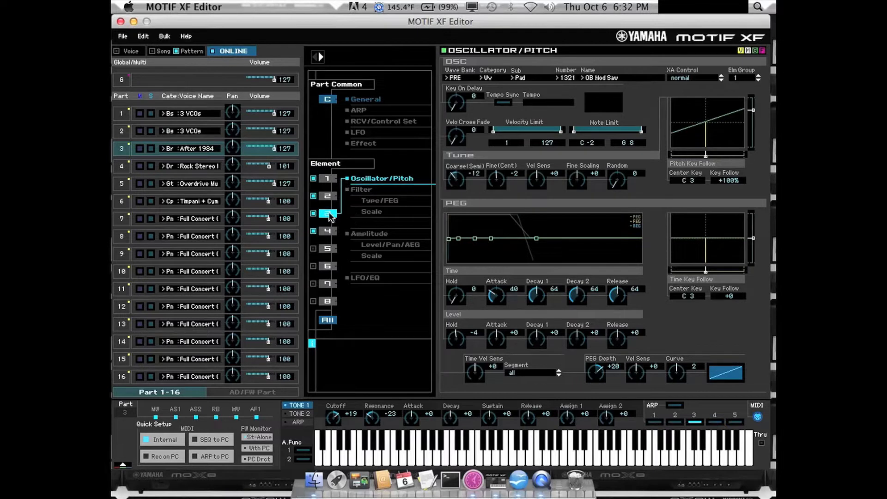
mouse_move(603, 81)
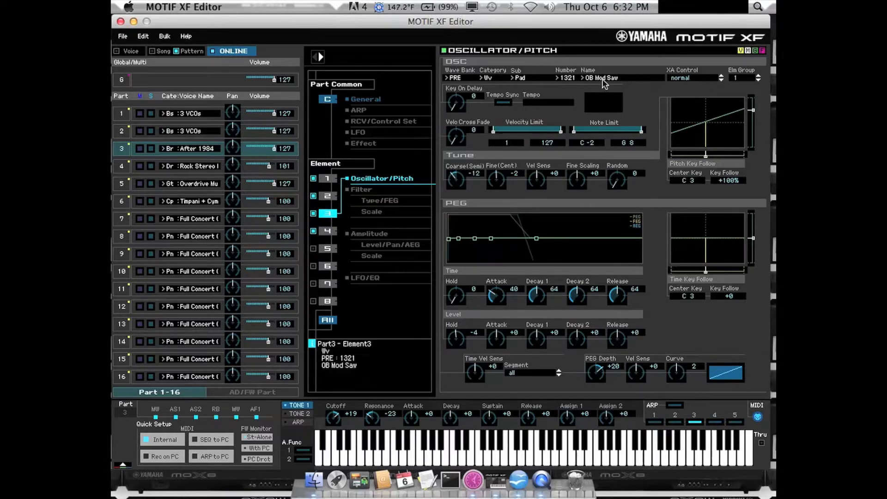
Step: Reshape the pitch envelope of part 3's element 3 to a release time of 118 and a release level of -3
right_click(539, 240)
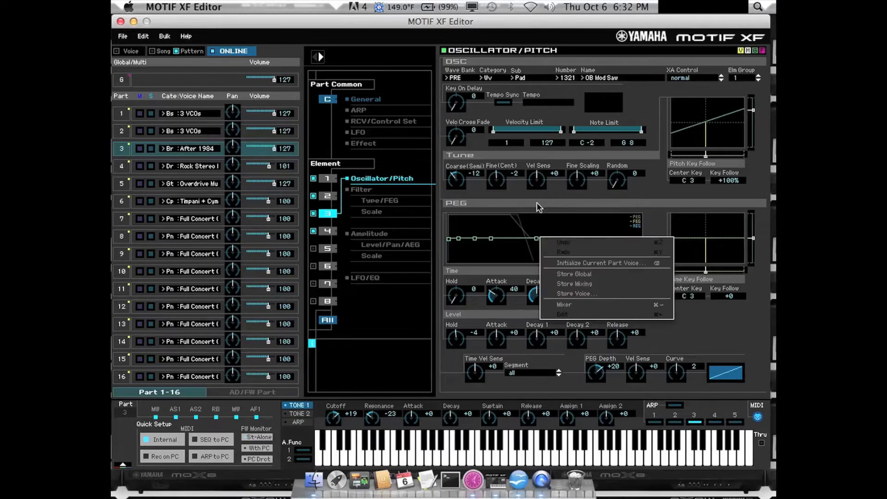
click(531, 226)
drag(536, 238, 577, 240)
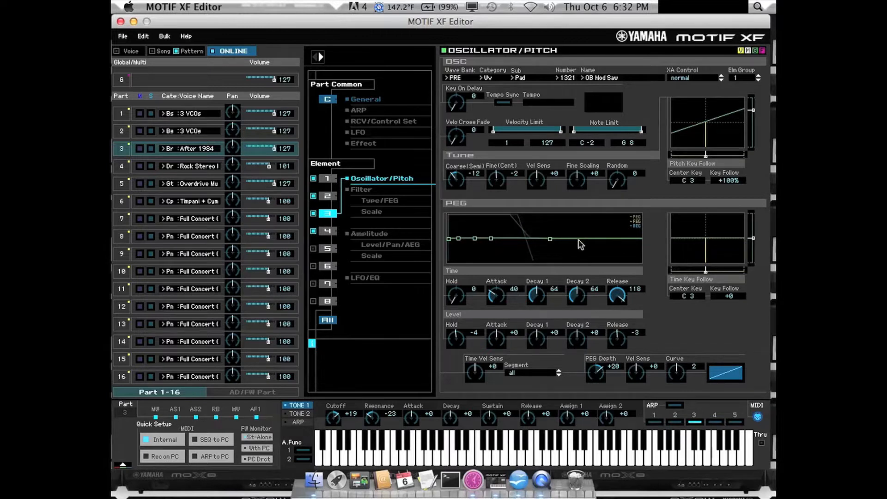
Step: Examine the oscillator settings of part 3's elements 4 and 5 and of element 1 in part 6's Timpani + Cymbal voice
click(327, 232)
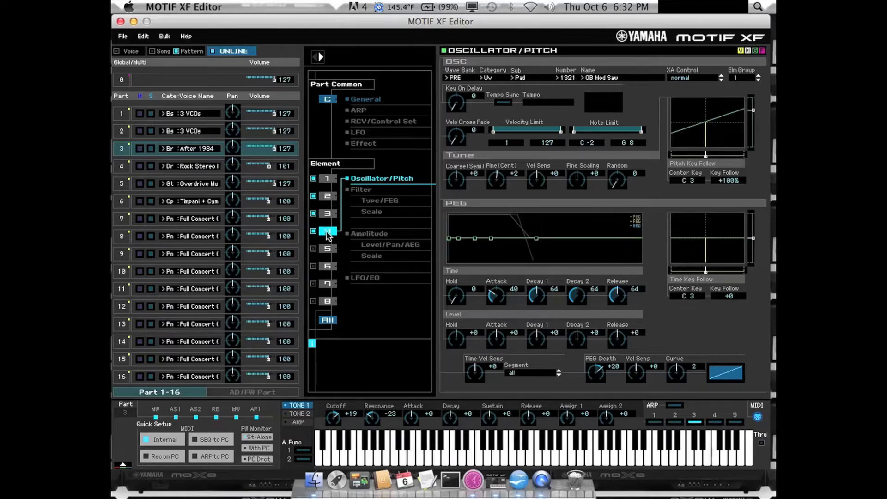
click(328, 249)
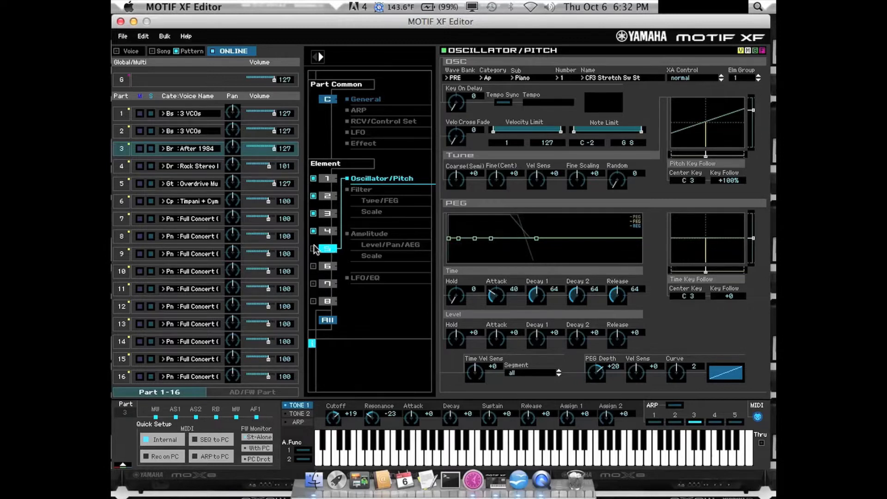
click(187, 198)
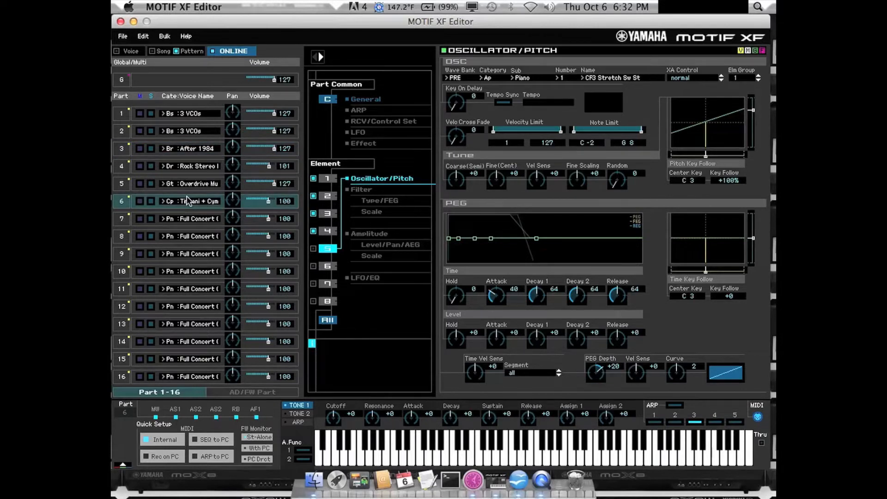
click(328, 180)
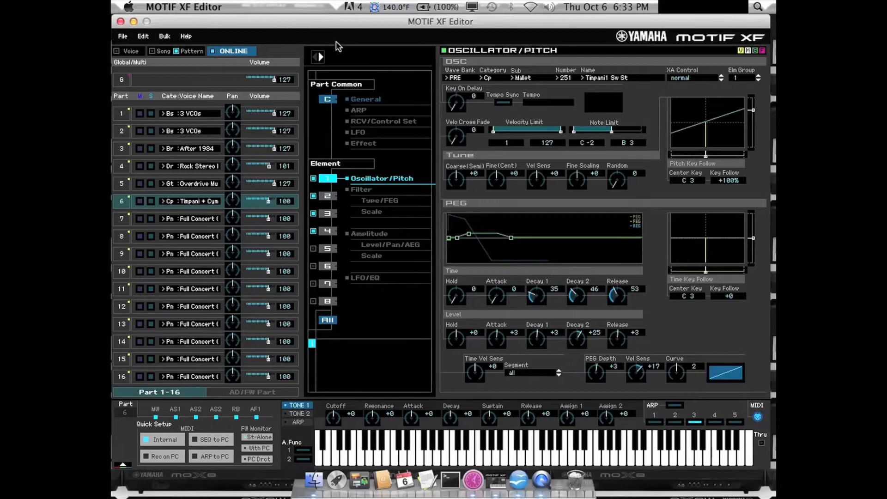
Step: Collapse the detailed editing view and switch the editor to Voice mode, running its Auto Sync with the synthesizer
click(318, 57)
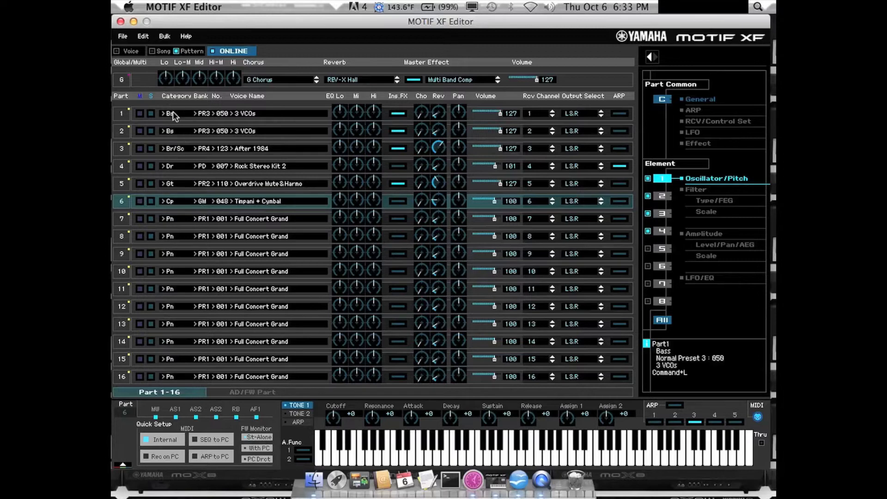
click(138, 53)
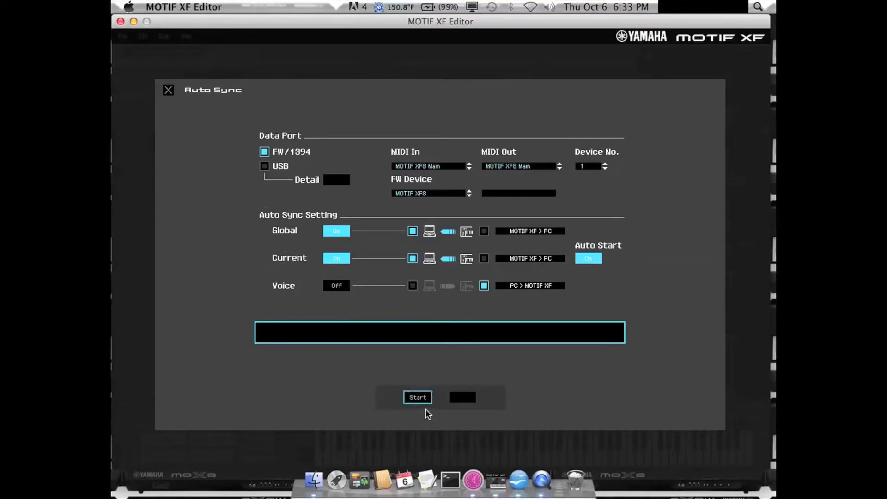
click(420, 396)
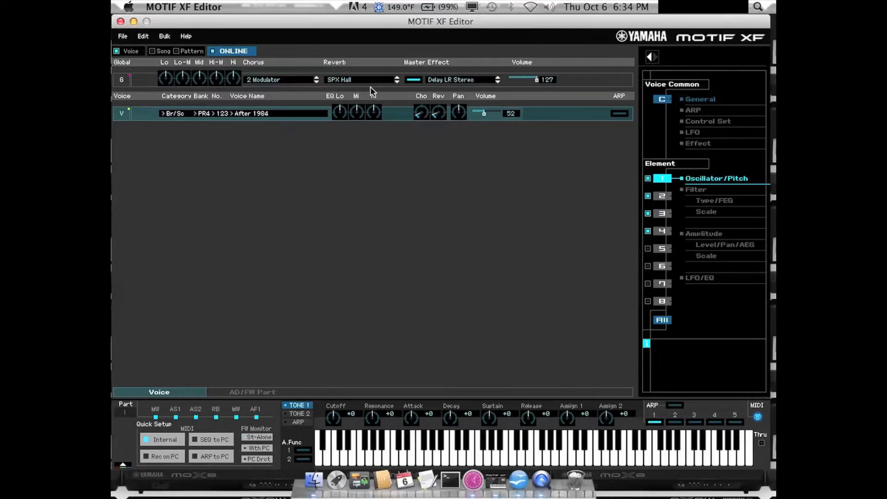
Step: Expand the detailed view of the After 1984 voice, view the wave library for element 1's oscillator and close it without changes
click(652, 57)
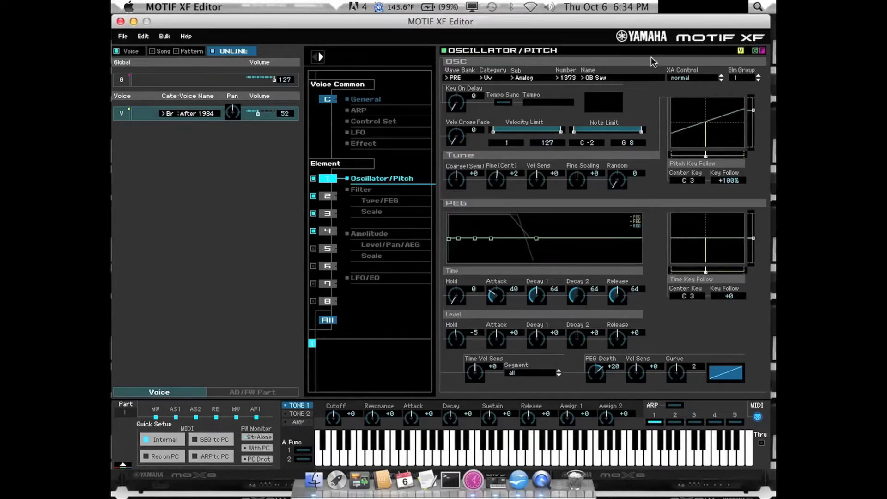
click(514, 78)
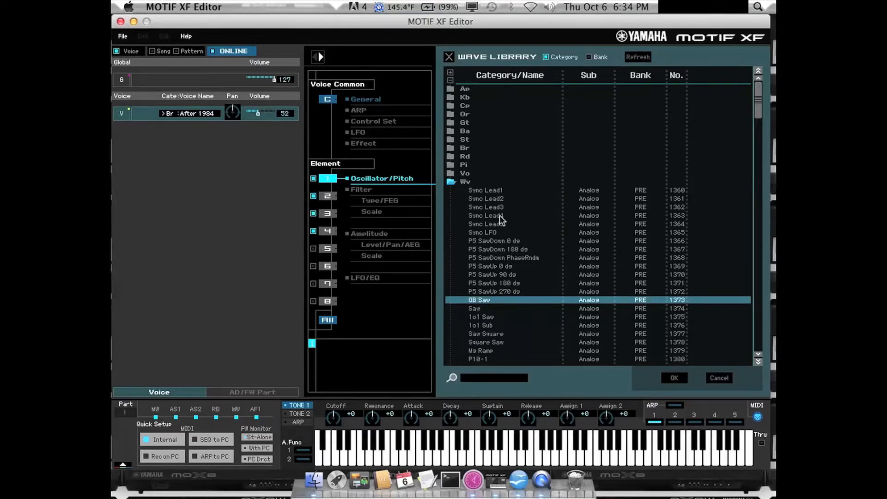
click(449, 57)
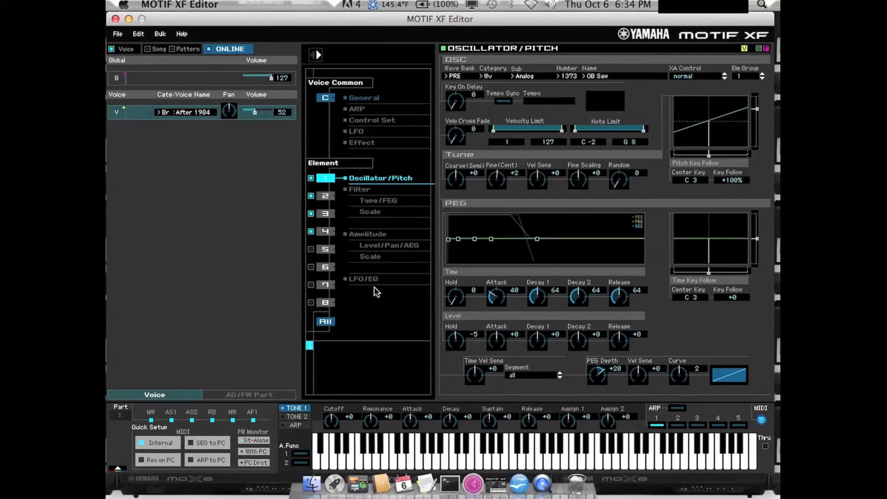
Step: Examine the arpeggio, controller set and LFO settings common to the After 1984 voice
click(354, 110)
click(357, 121)
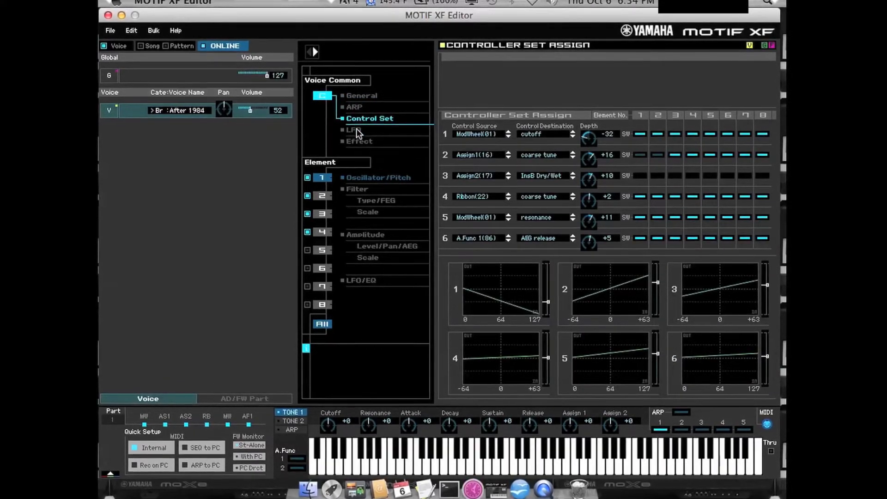
click(356, 129)
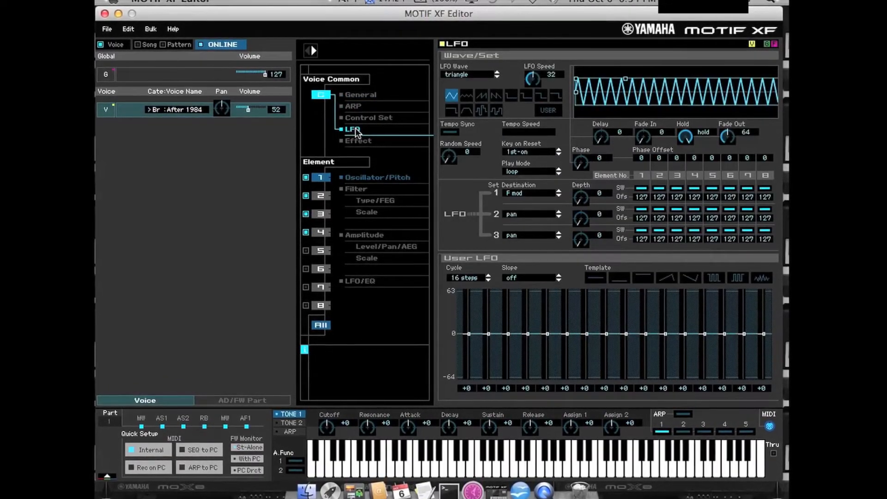
Step: Shape the user LFO wave by setting step 5 to -15, step 6 to +27, step 9 to +51, step 12 to -45 and step 15 to -1
right_click(548, 335)
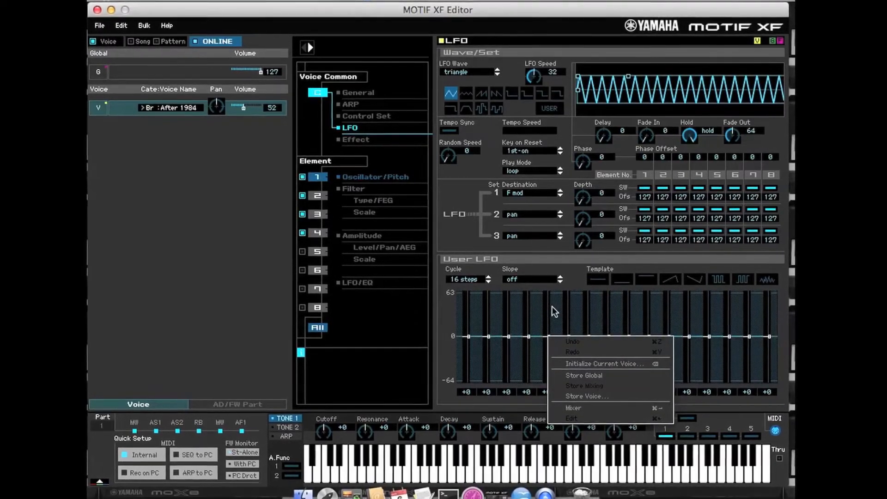
click(552, 306)
mouse_move(548, 336)
mouse_down()
mouse_move(548, 305)
mouse_move(561, 382)
mouse_move(573, 291)
mouse_move(580, 322)
mouse_up()
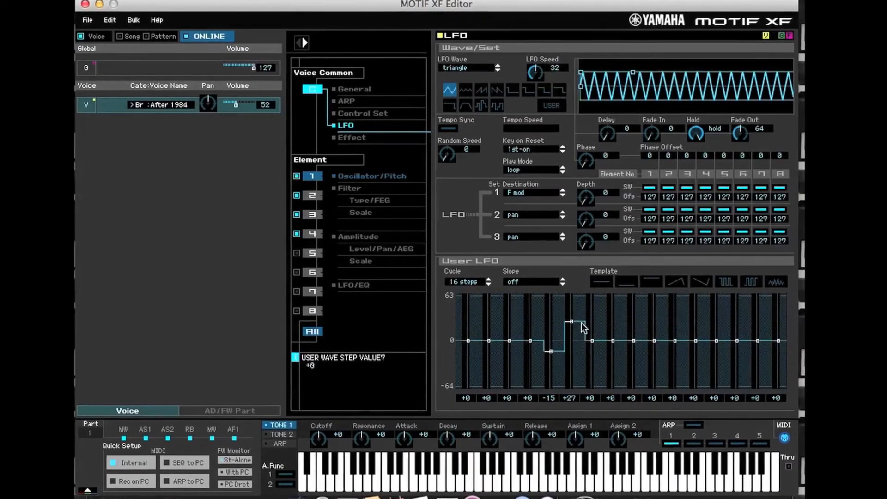
drag(636, 341, 639, 307)
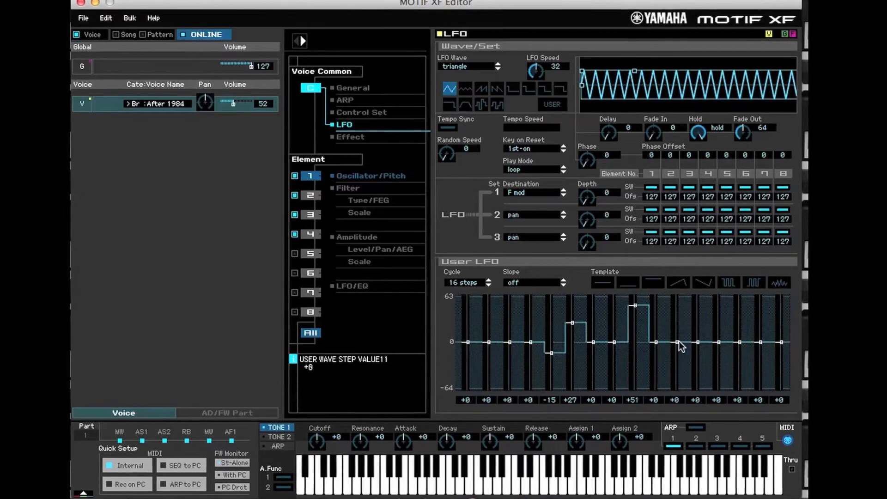
drag(699, 343, 703, 378)
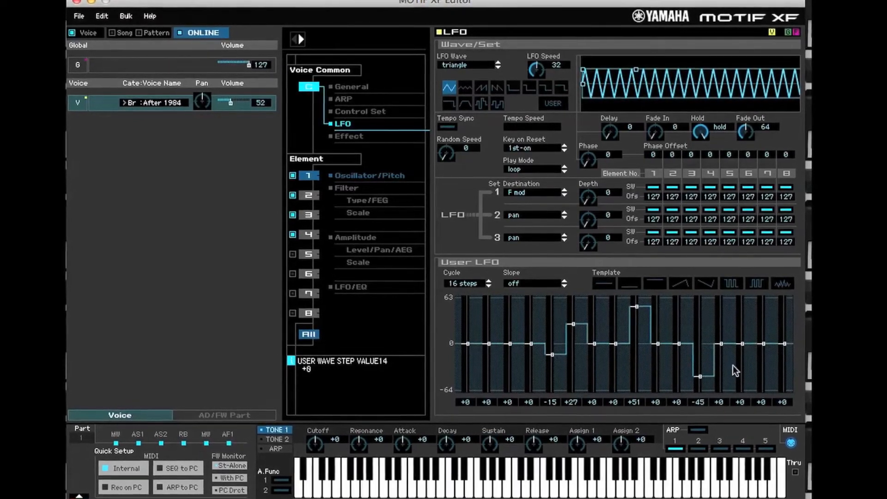
mouse_move(764, 343)
mouse_down()
mouse_move(763, 318)
mouse_move(768, 350)
mouse_up()
Step: Flatten the user LFO wave by setting steps 12 and 9 to -2 and lowering step 6 toward zero
drag(703, 380, 708, 351)
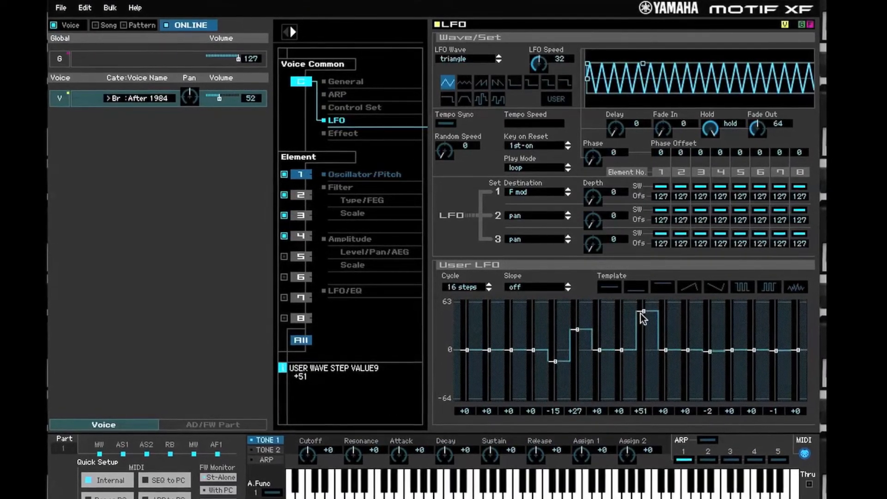
drag(641, 311, 640, 347)
click(642, 353)
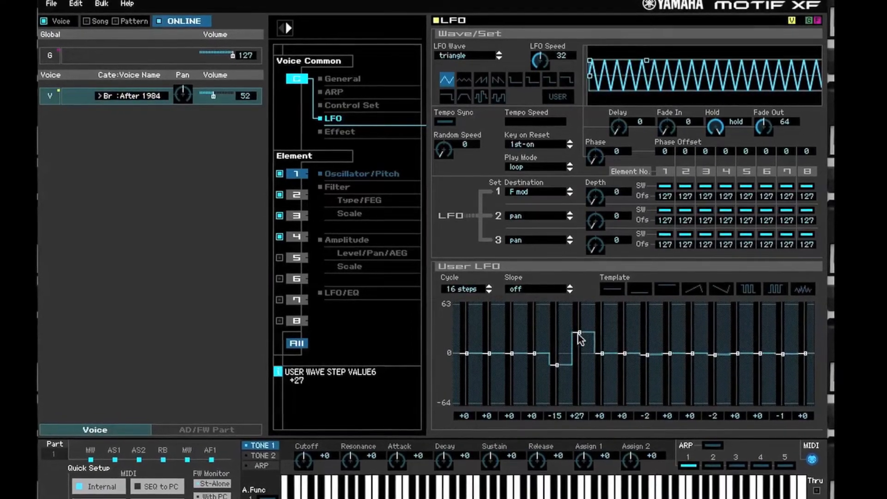
drag(580, 334, 560, 359)
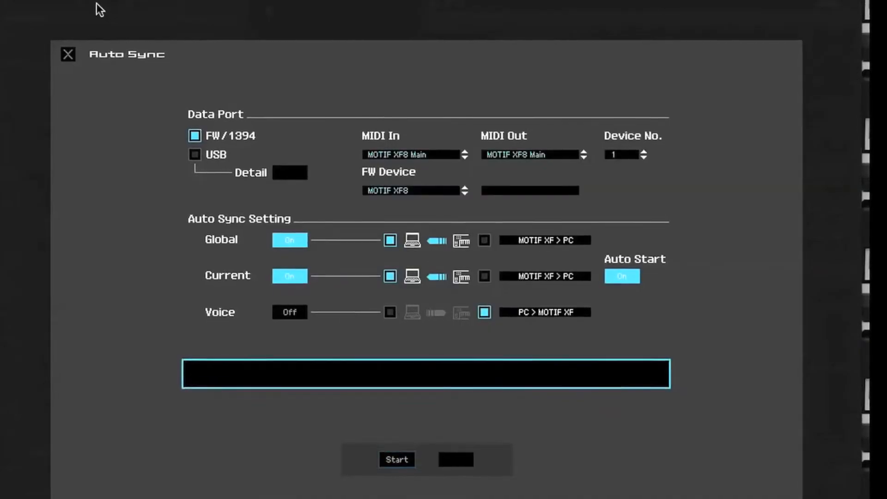
Step: Run Auto Sync to load the multi-part setup from the synthesizer and collapse the detailed editing view
click(387, 467)
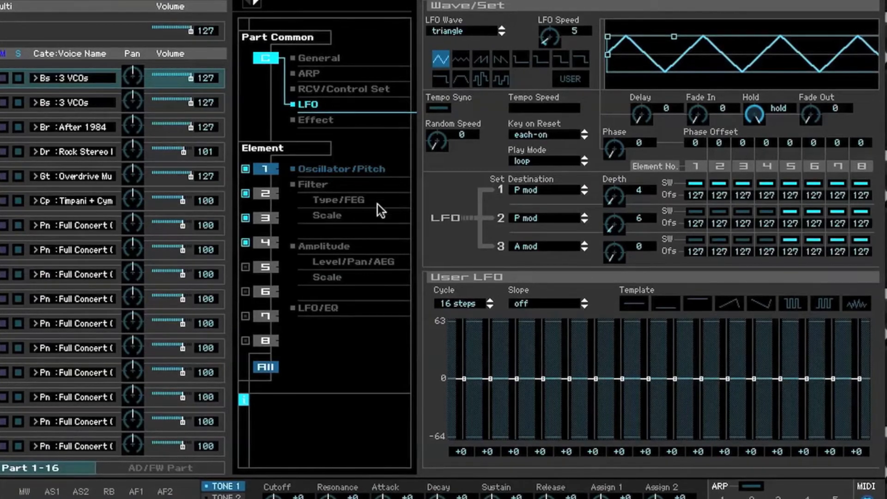
click(254, 4)
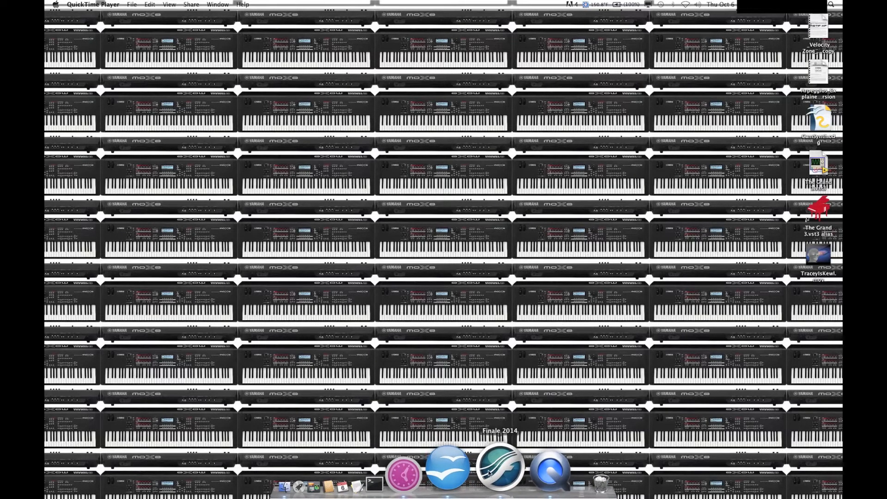
Step: Switch to Finale 2014, bring up the moonlyte-except score and open its ScoreManager
click(490, 472)
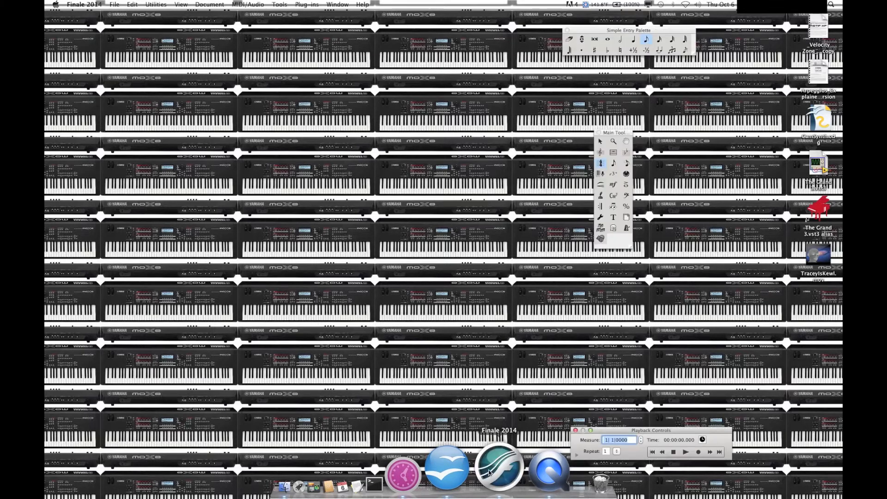
click(329, 4)
click(354, 171)
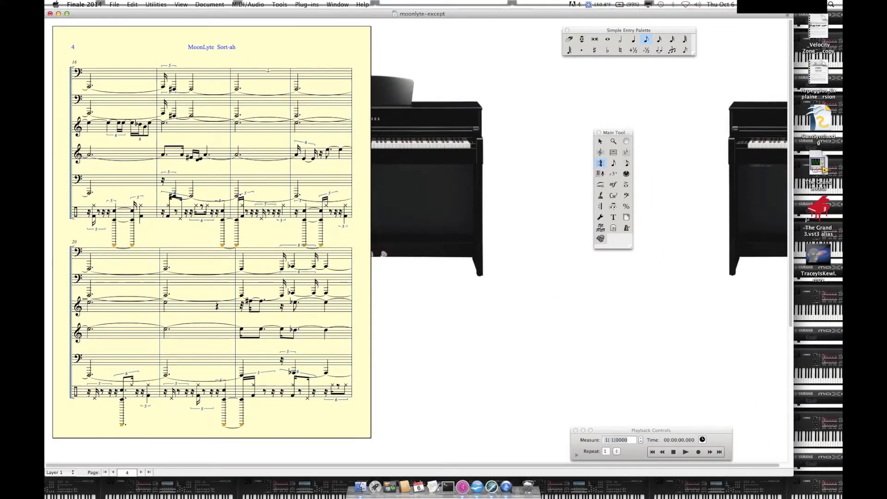
scroll(342, 180, down, 2)
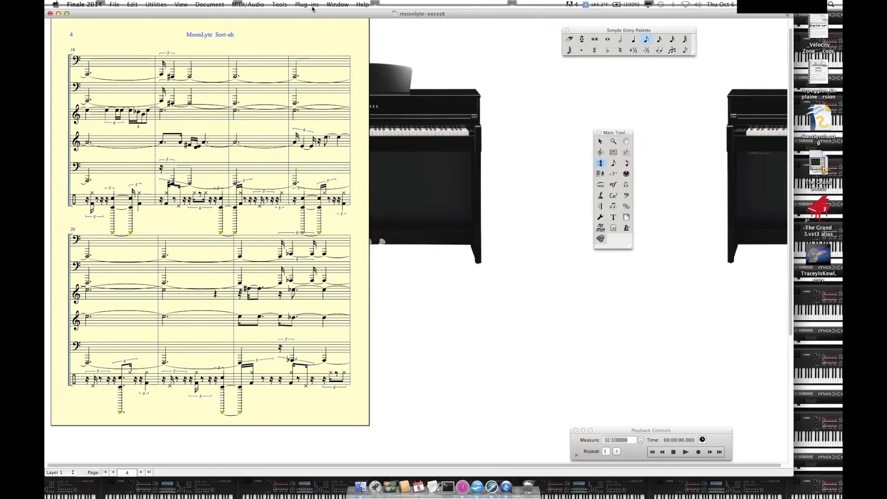
click(326, 6)
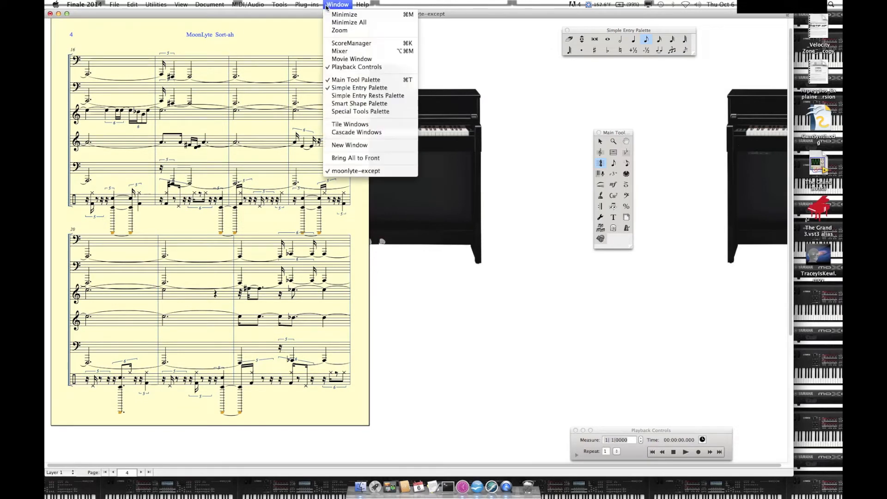
click(344, 43)
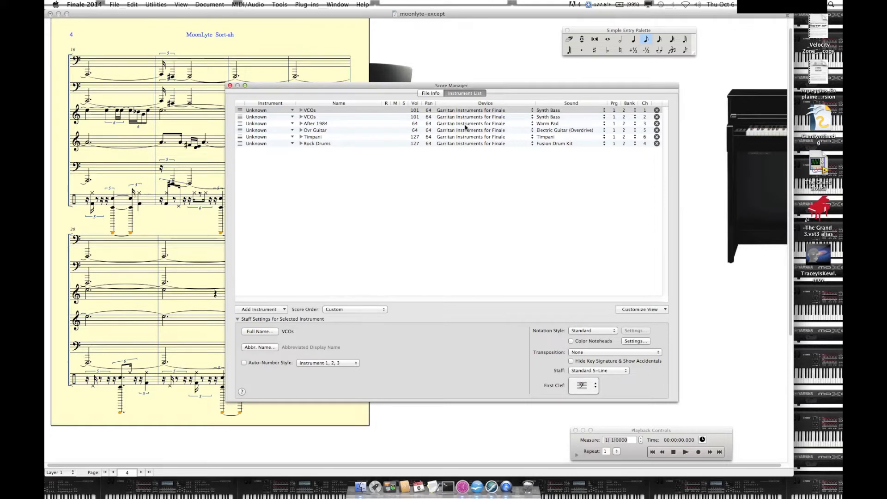
Step: Set Finale to play through MIDI and assign the Motif XF8 device to both VCOs instruments
click(252, 5)
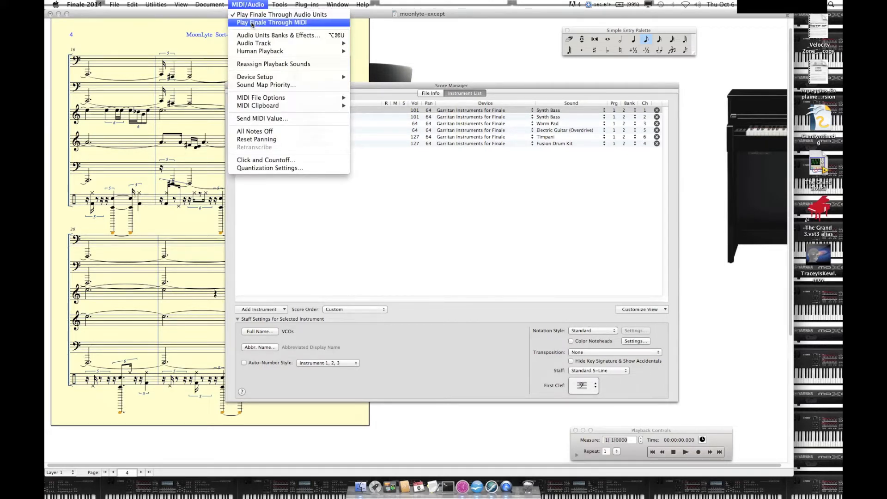
click(252, 23)
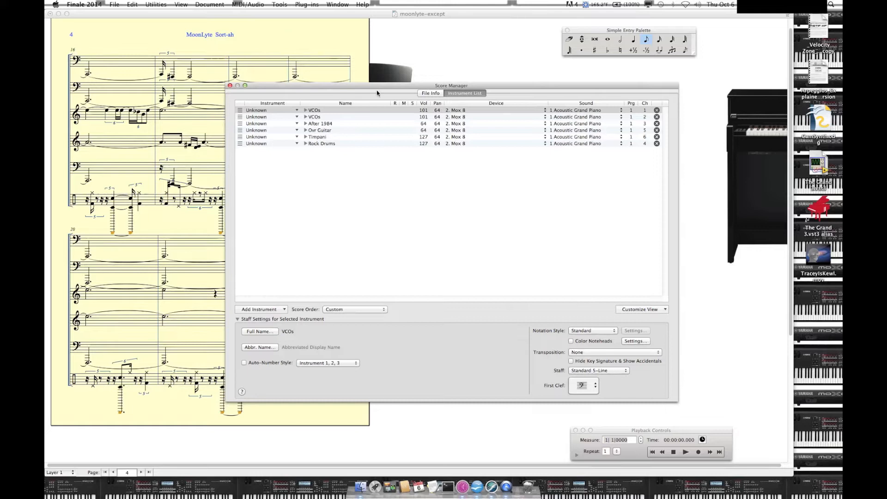
click(472, 109)
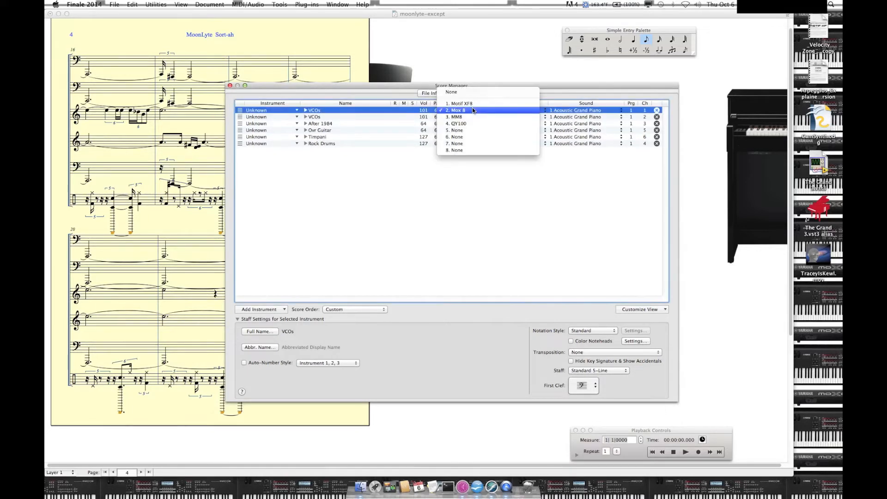
click(472, 105)
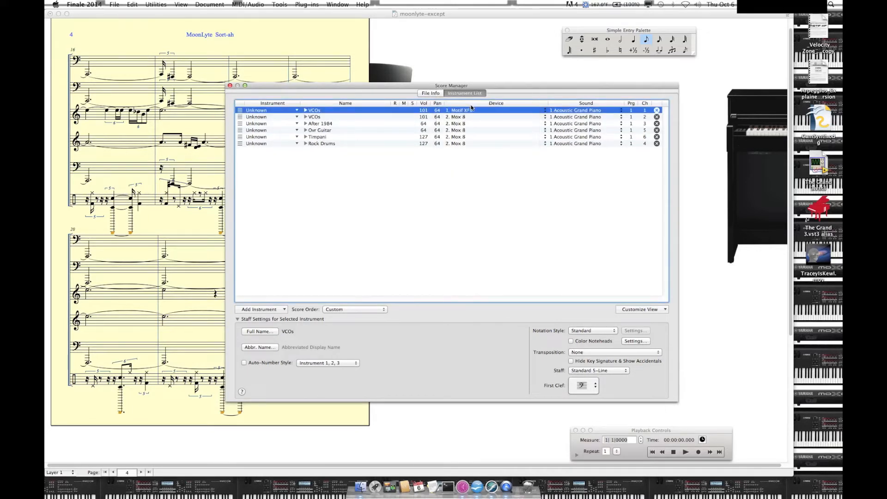
click(472, 116)
click(468, 113)
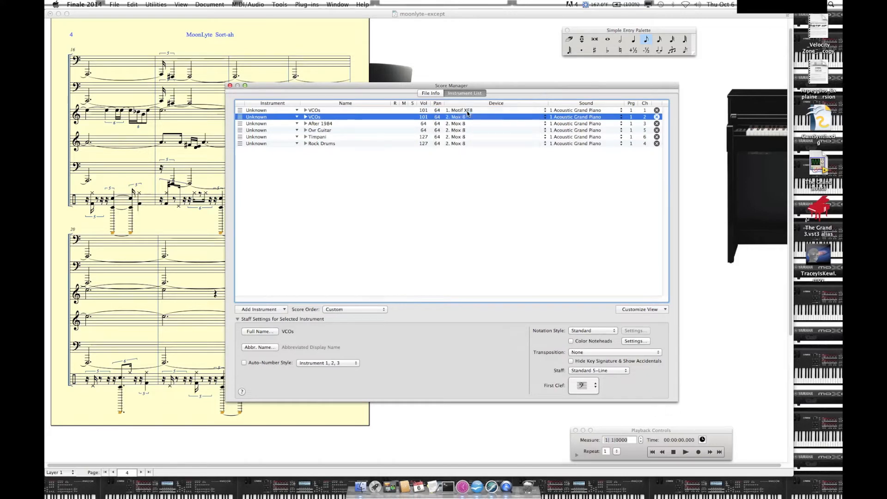
Step: Assign the Motif XF8 device to the After 1984, Ovr Guitar, Timpani and Rock Drums instruments
click(468, 124)
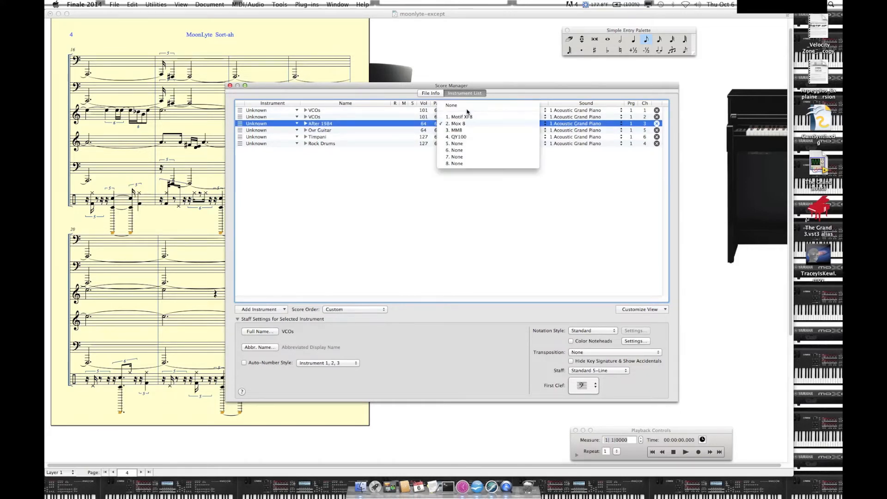
click(466, 117)
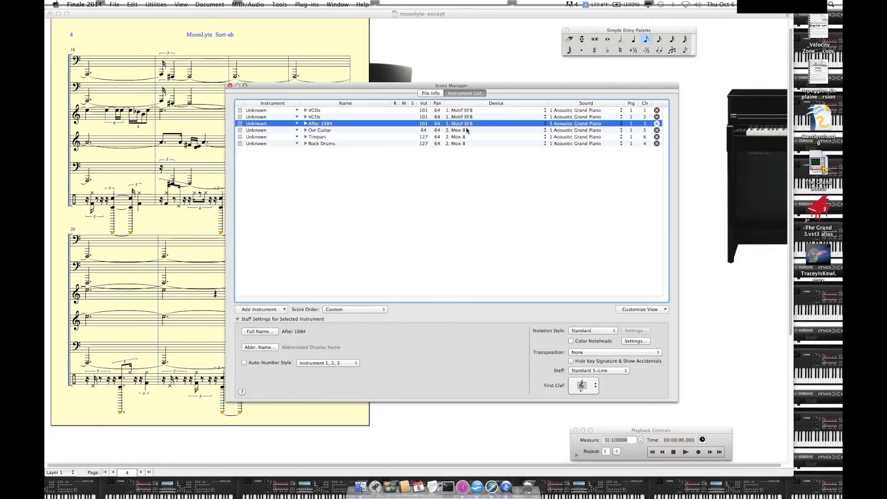
click(467, 131)
click(466, 125)
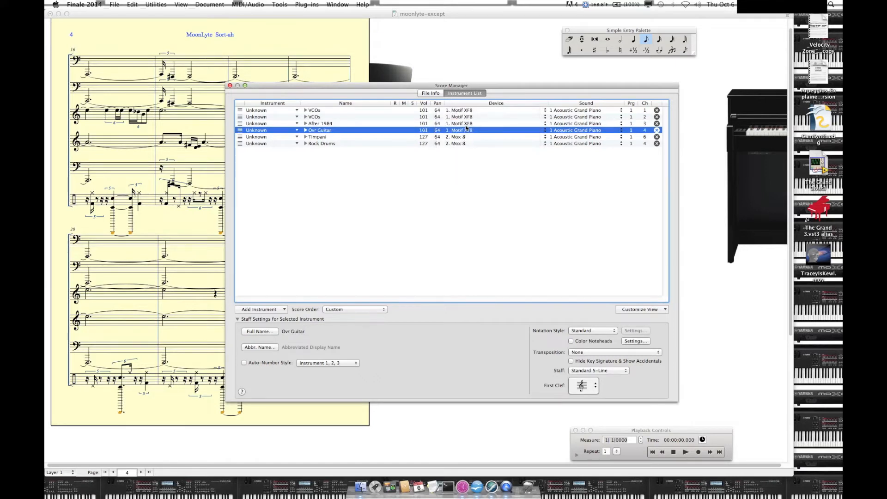
click(462, 138)
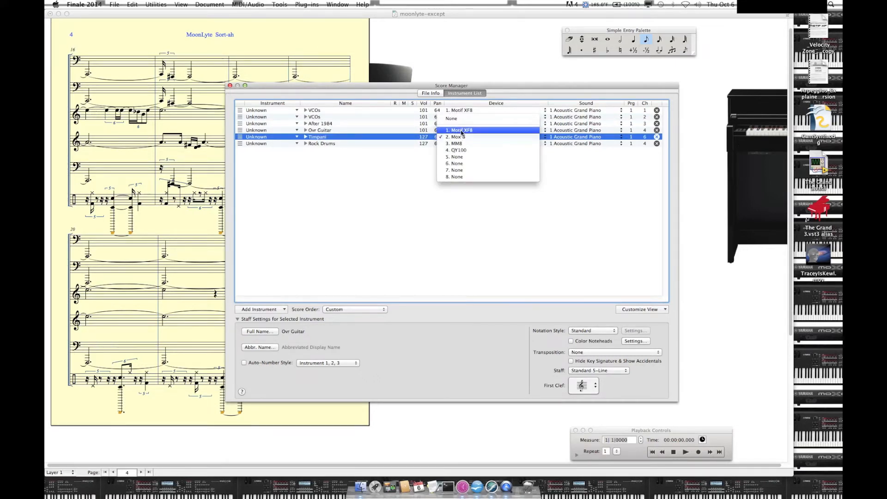
click(461, 137)
click(461, 143)
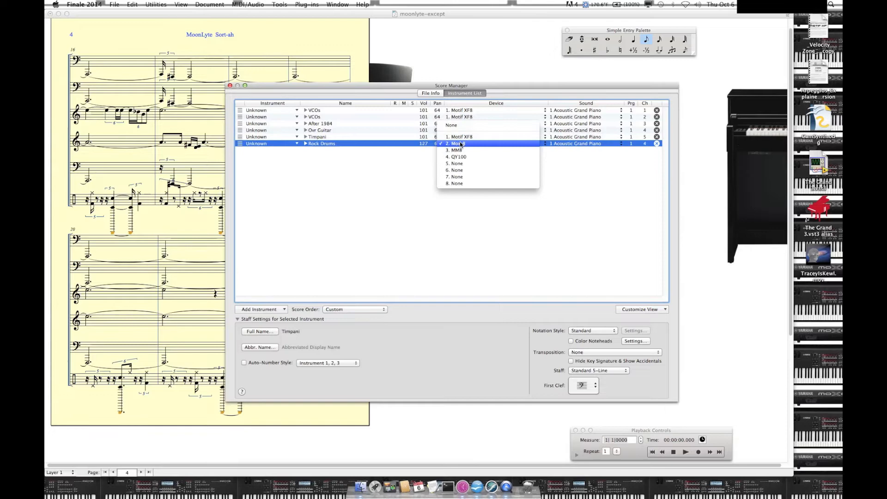
click(459, 138)
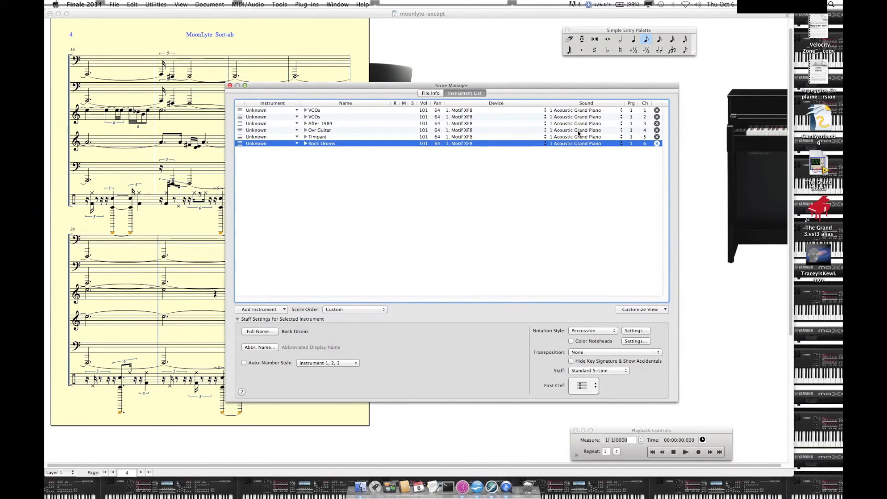
Step: Set the first VCOs instrument's patch to Bank Select 0 of 63, Bank Select 32 of 2 and Program Change 40
click(569, 110)
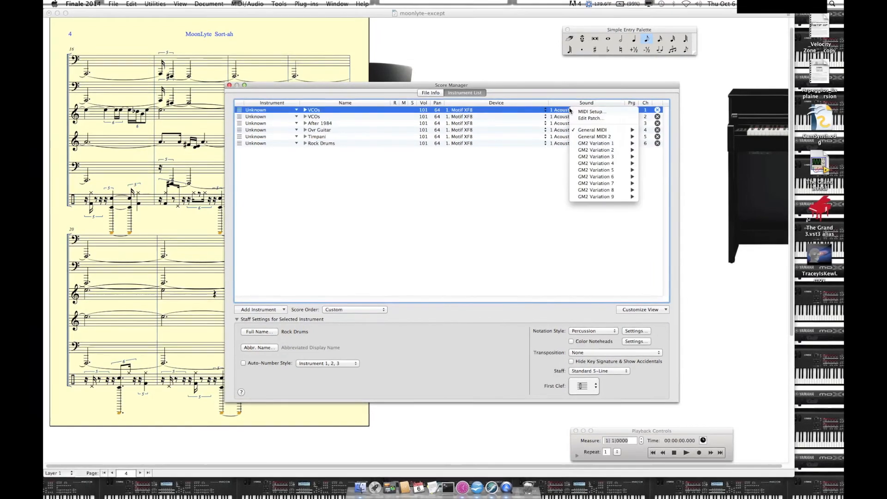
click(572, 117)
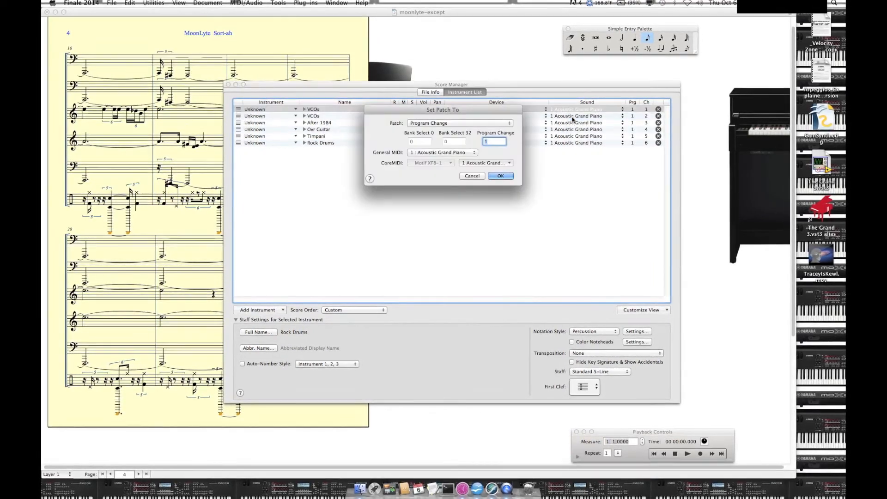
click(492, 123)
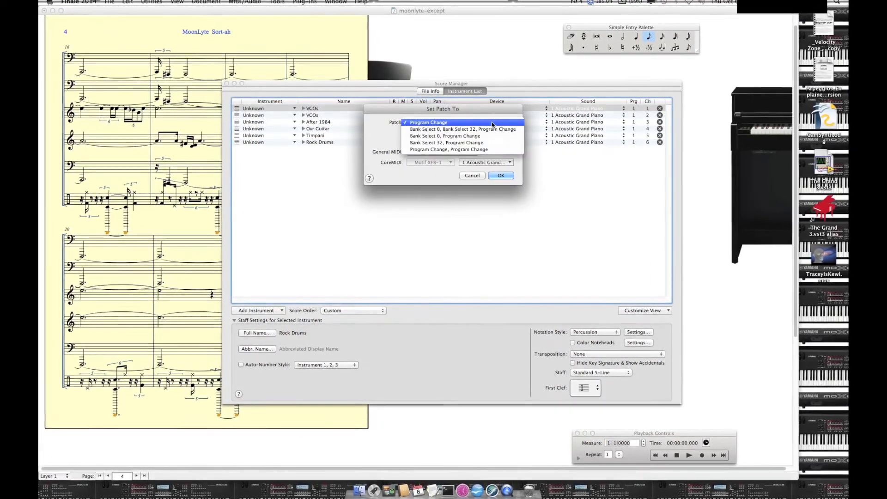
click(490, 127)
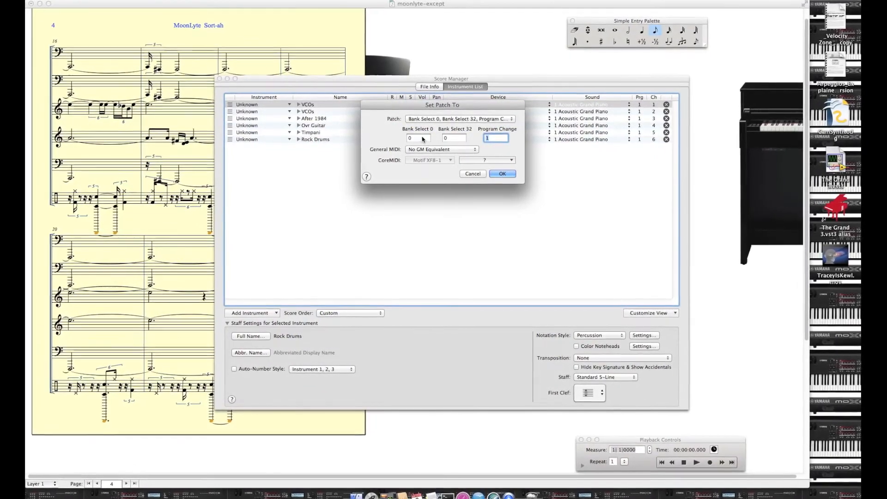
double_click(422, 138)
text(63)
key(Tab)
text(2)
key(Tab)
text(40)
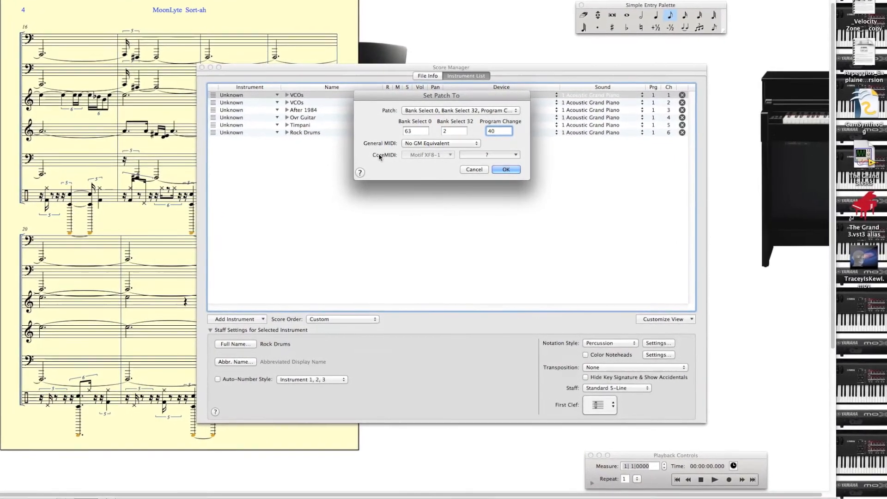
click(506, 168)
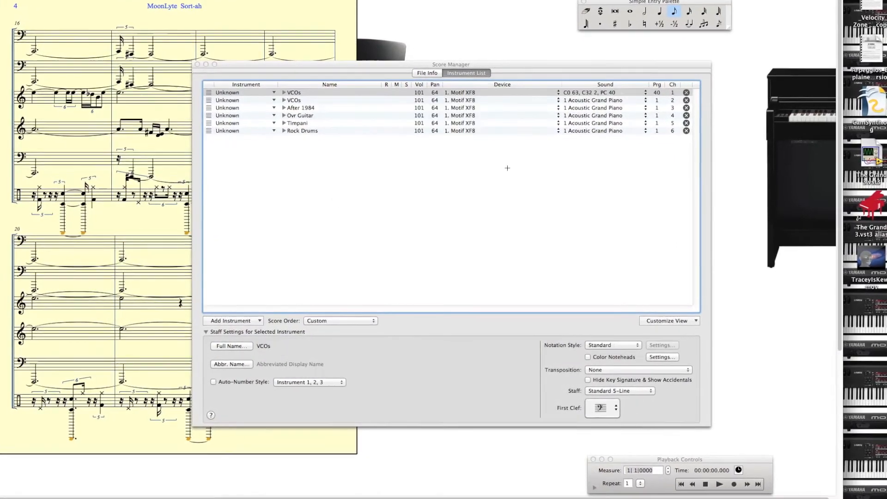
Step: Set the second VCOs instrument's patch to Bank Select 0 of 63, Bank Select 32 of 2 and Program Change 50
click(579, 98)
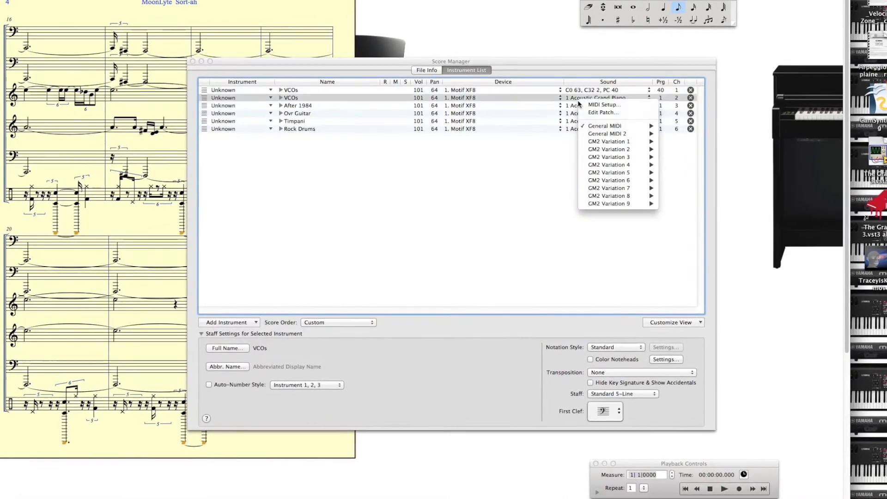
click(583, 113)
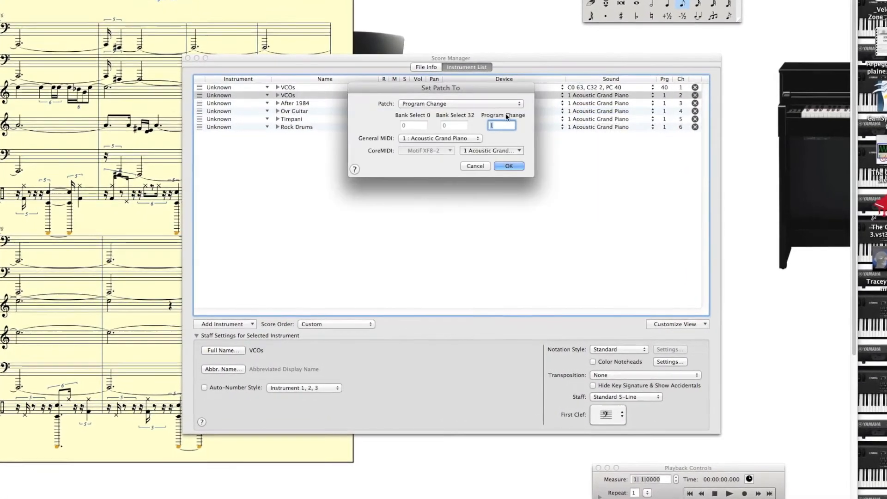
click(427, 107)
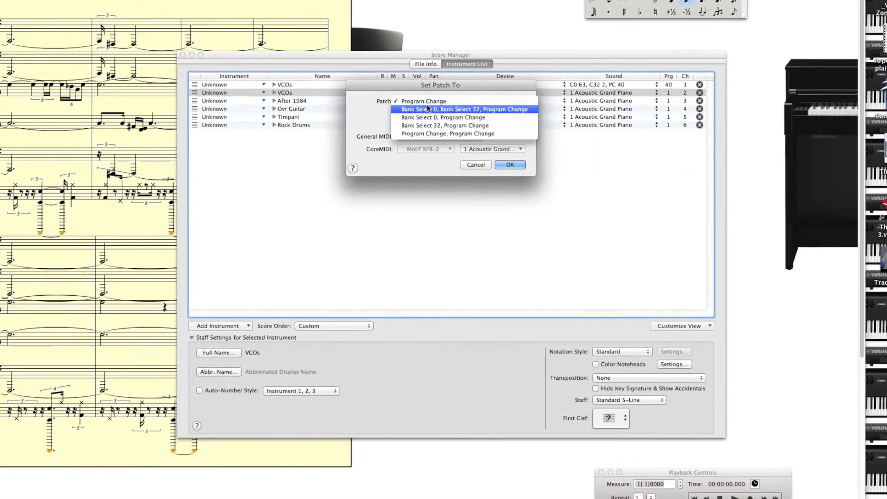
click(427, 109)
click(414, 122)
key(BackSpace)
text(63)
key(Tab)
text(2)
key(Tab)
text(50)
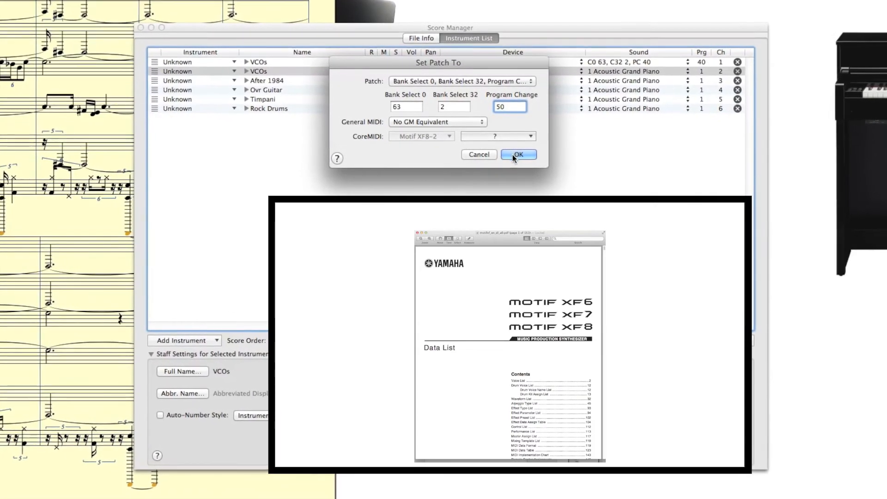
click(513, 154)
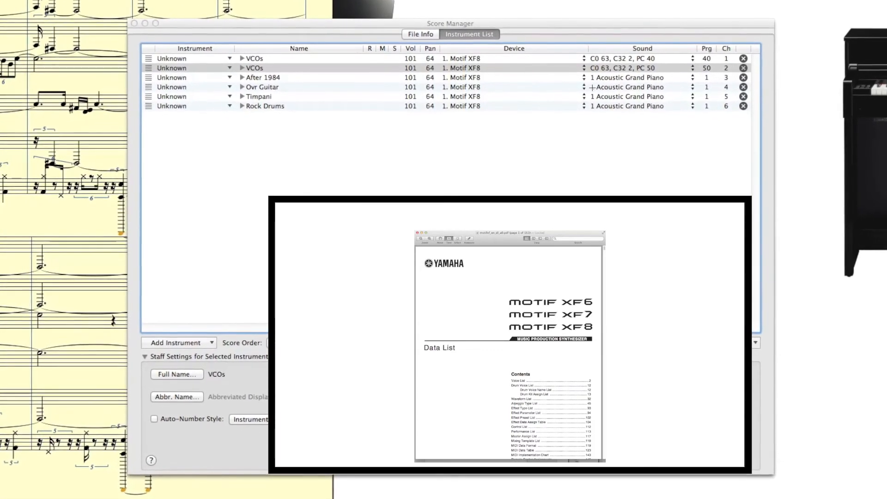
Step: Set the After 1984 instrument's patch to Bank Select 0 of 63, Bank Select 32 of 3 and Program Change 123
click(606, 87)
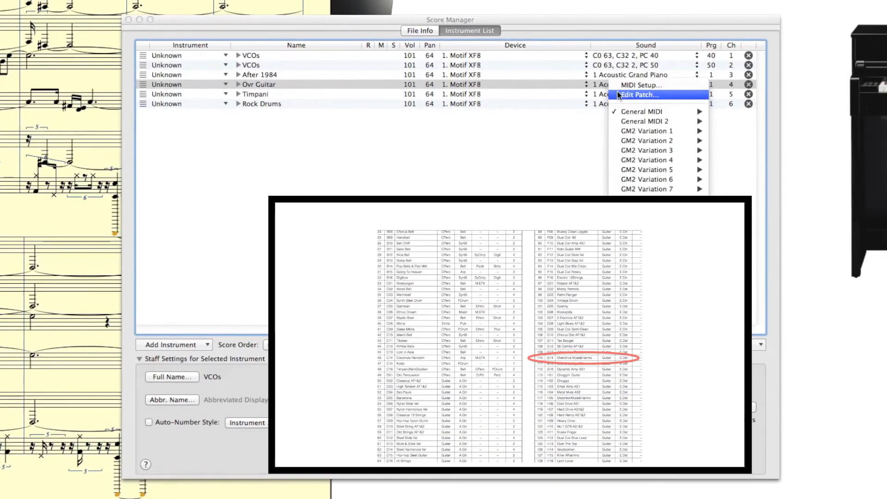
click(597, 74)
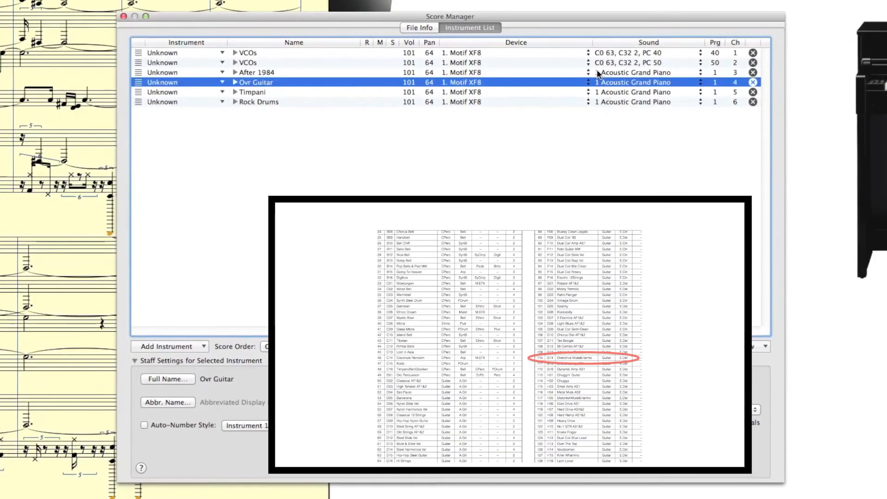
click(597, 73)
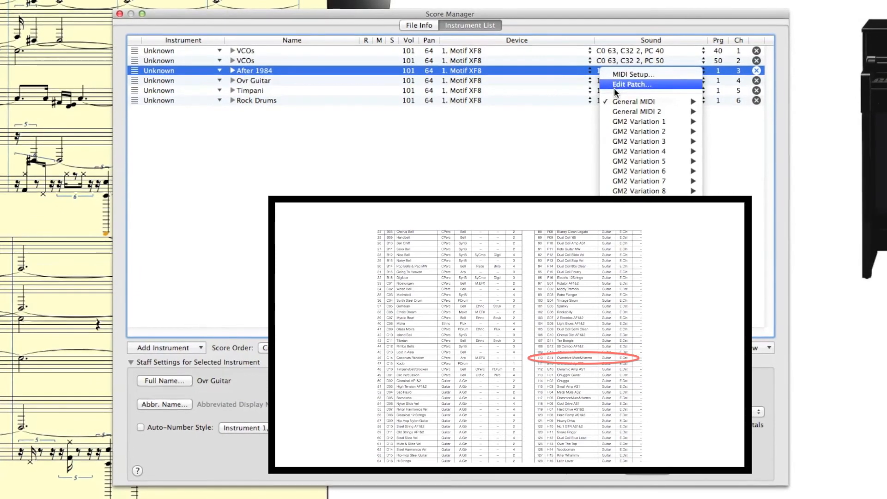
click(614, 87)
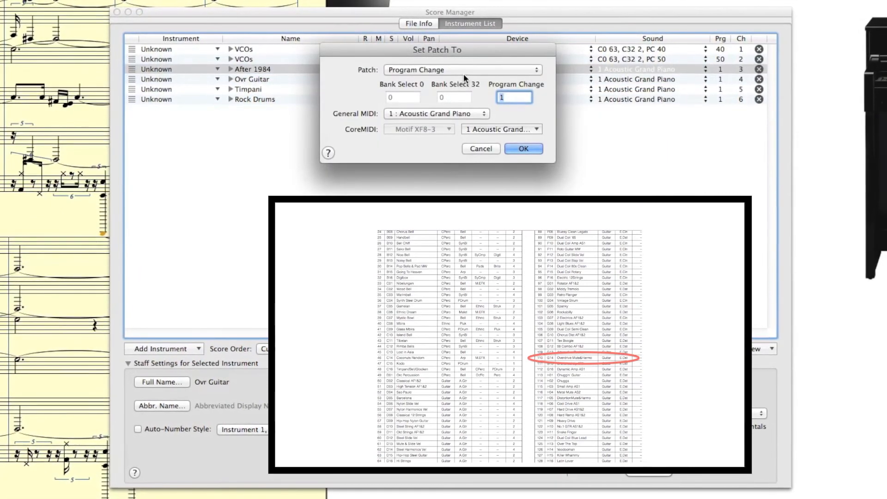
click(464, 72)
click(461, 79)
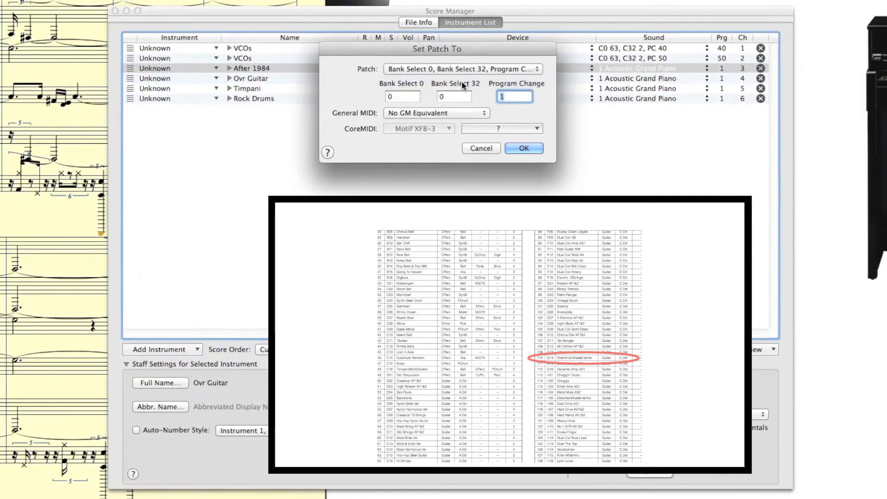
click(404, 97)
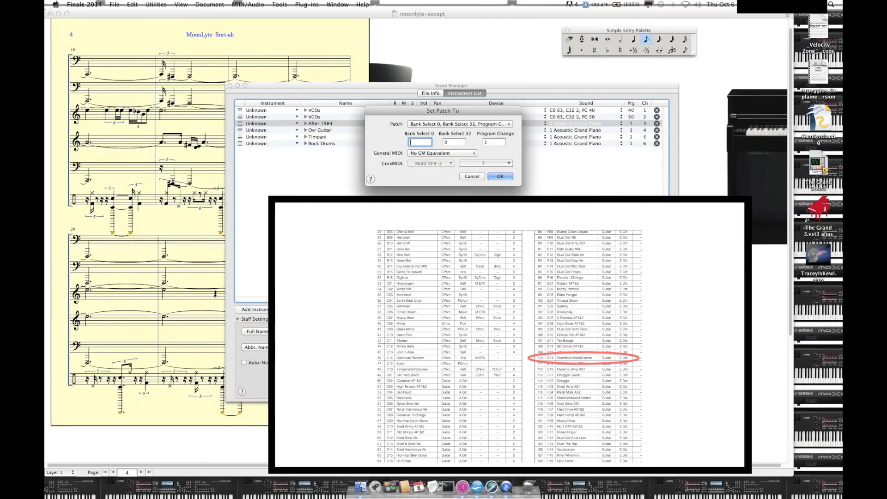
text(63)
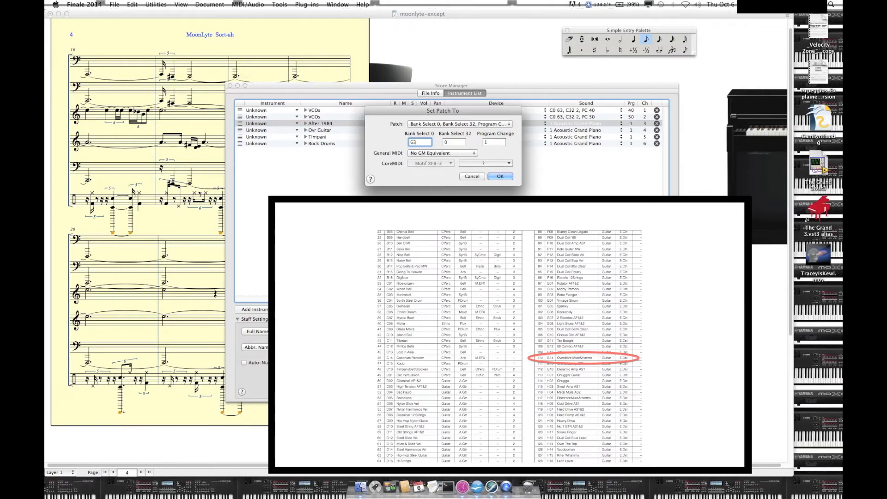
key(Tab)
text(3)
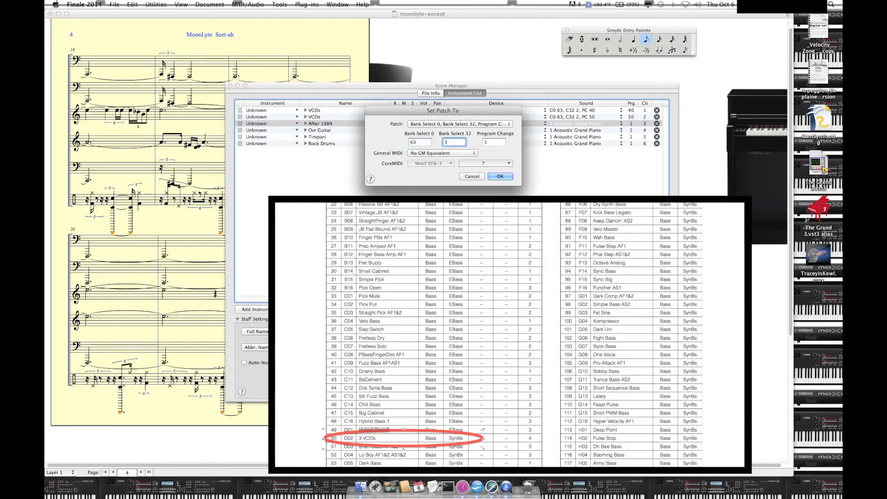
key(Tab)
text(123)
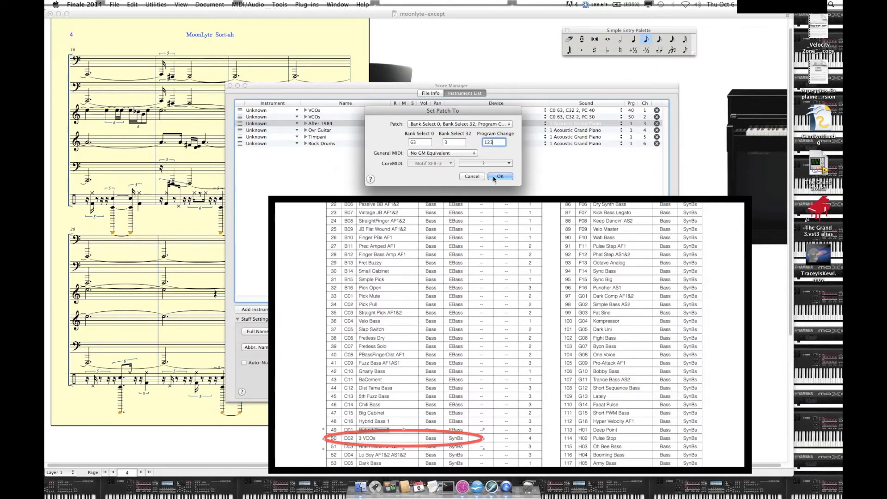
click(499, 177)
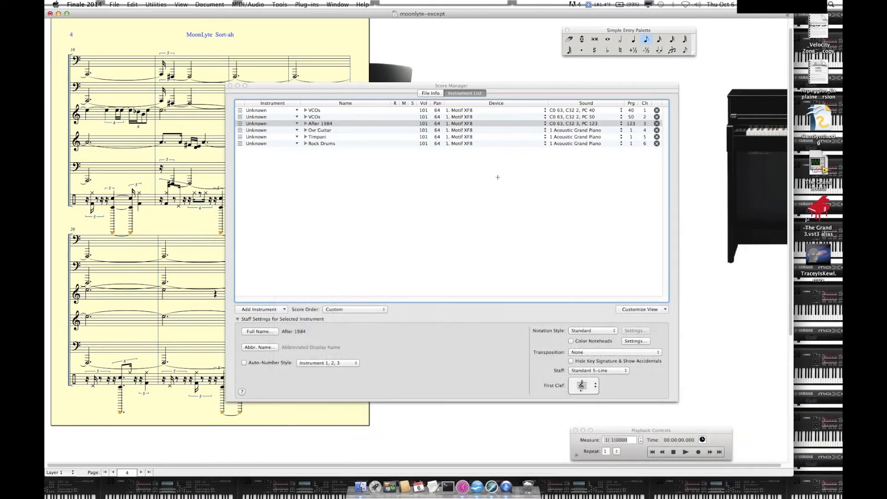
Step: Set the Ovr Guitar instrument's patch to Bank Select 0 of 63, Bank Select 32 of 1 and Program Change 110
click(556, 130)
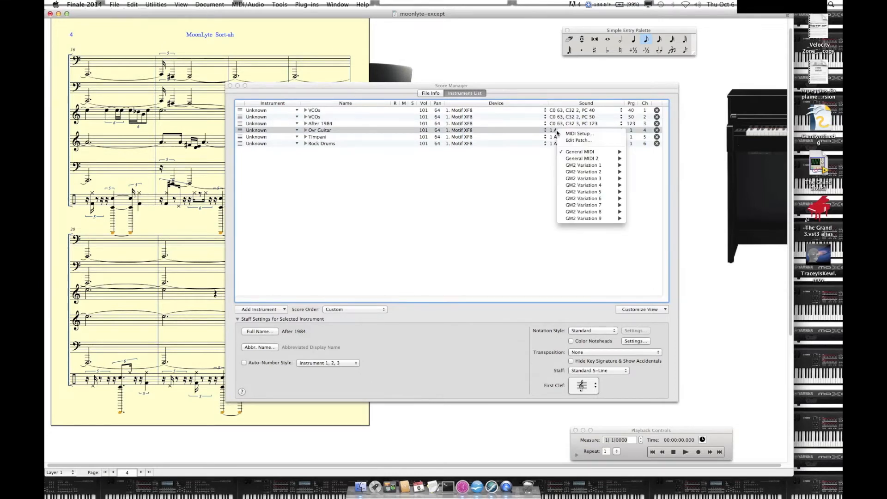
click(577, 140)
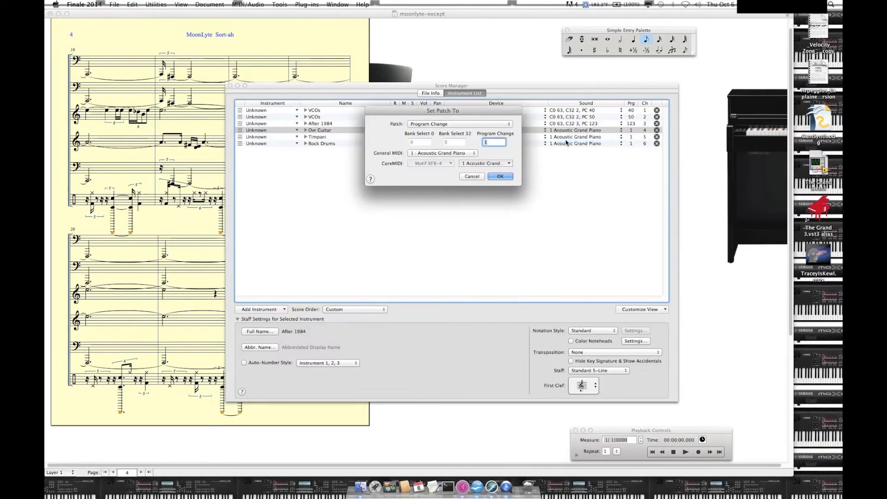
click(418, 124)
click(420, 132)
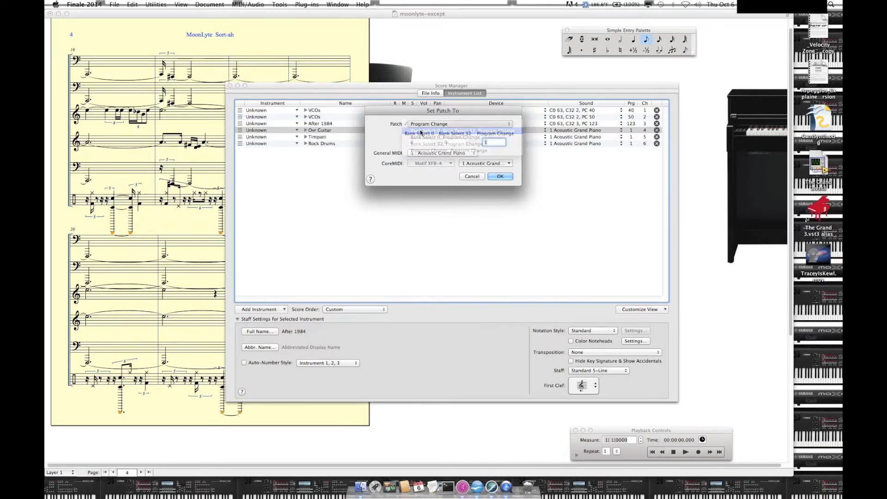
click(421, 143)
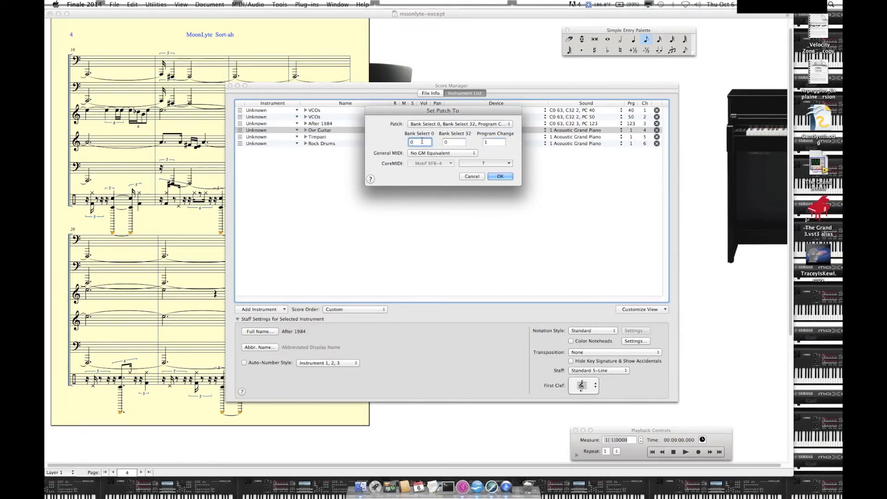
key(BackSpace)
text(63)
key(Tab)
text(1)
key(Tab)
text(110)
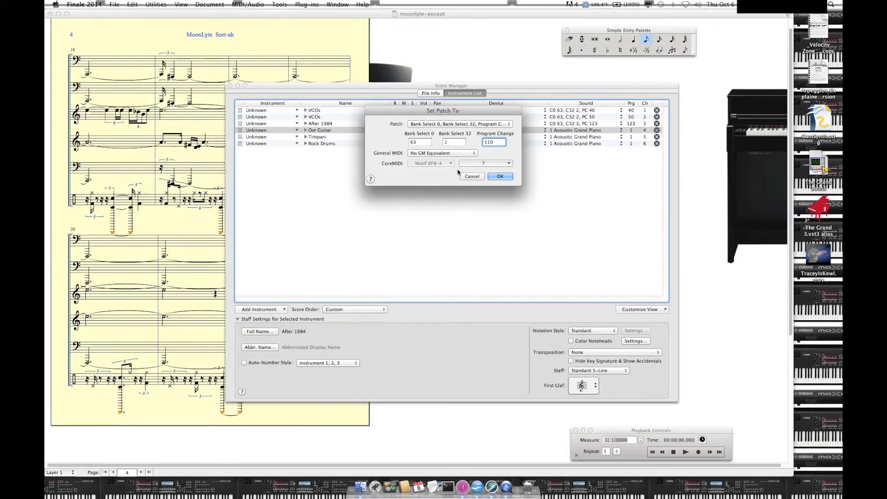
click(500, 176)
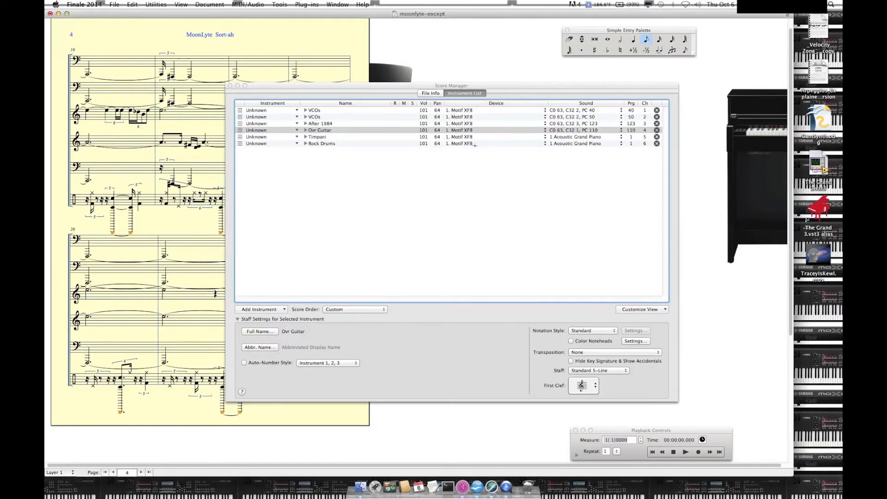
click(574, 138)
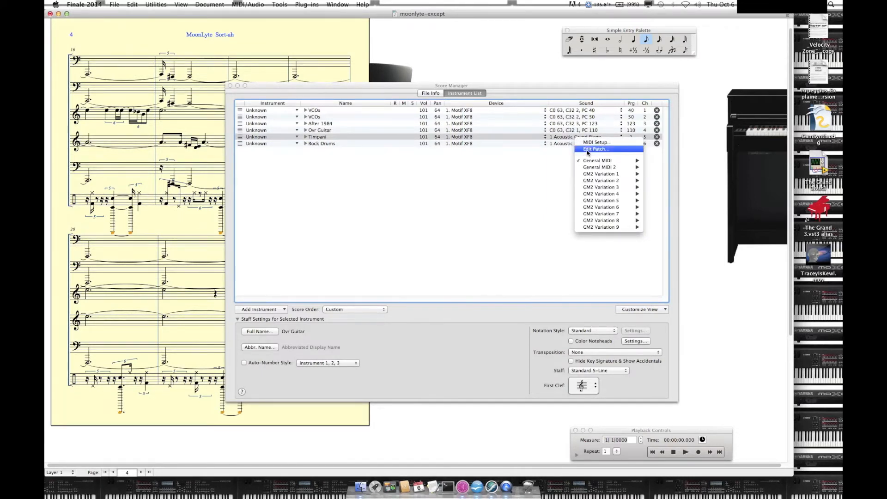
click(587, 151)
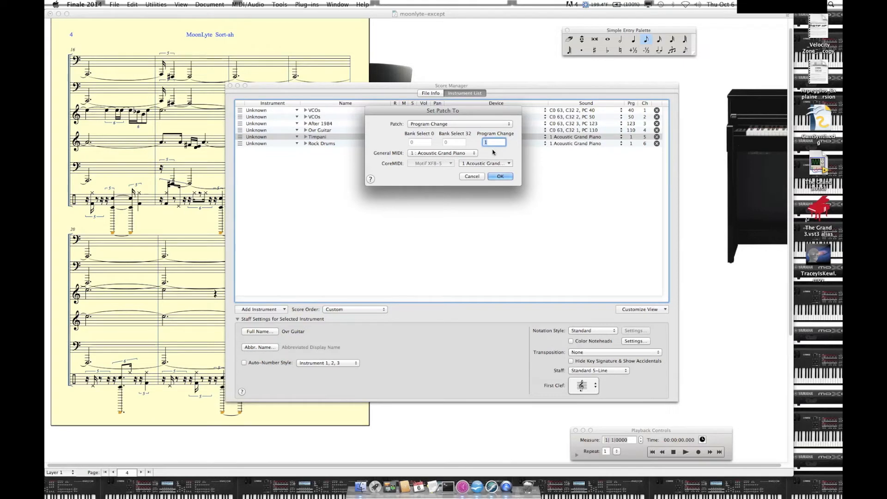
click(473, 177)
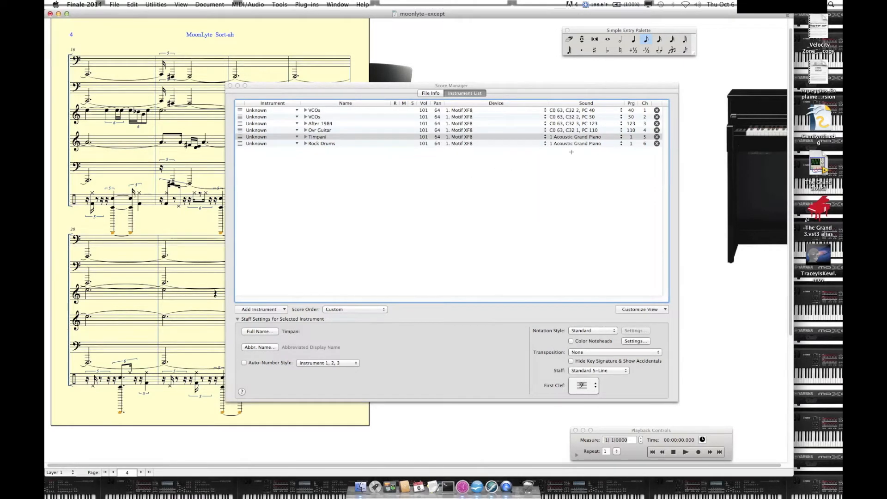
Step: Set the Rock Drums instrument's patch to Program Change 48
click(567, 145)
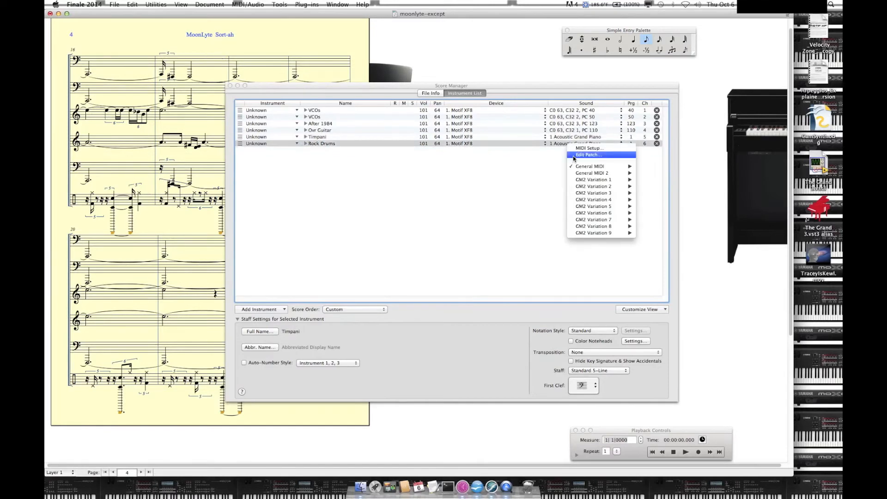
click(573, 155)
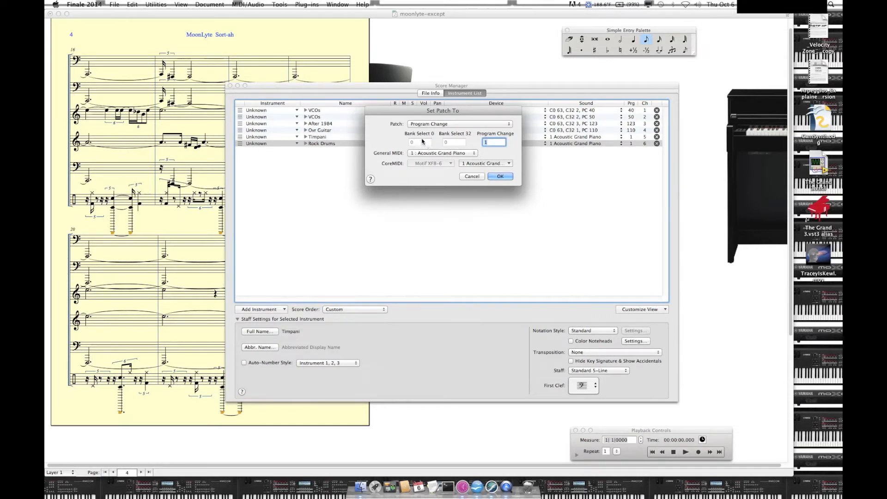
text(0)
key(BackSpace)
key(BackSpace)
key(BackSpace)
text(4)
click(501, 176)
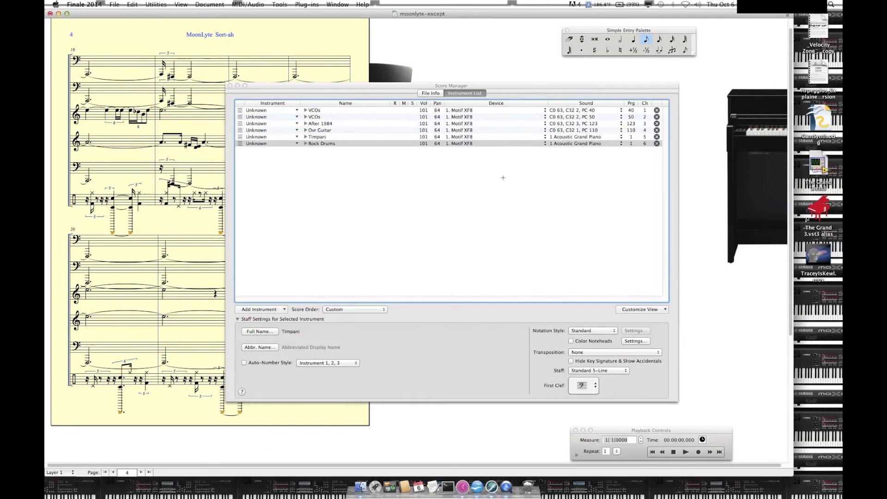
Step: Set the Timpani instrument's patch to Bank Select 0 of 63, Bank Select 32 of 32 and Program Change 7
click(556, 137)
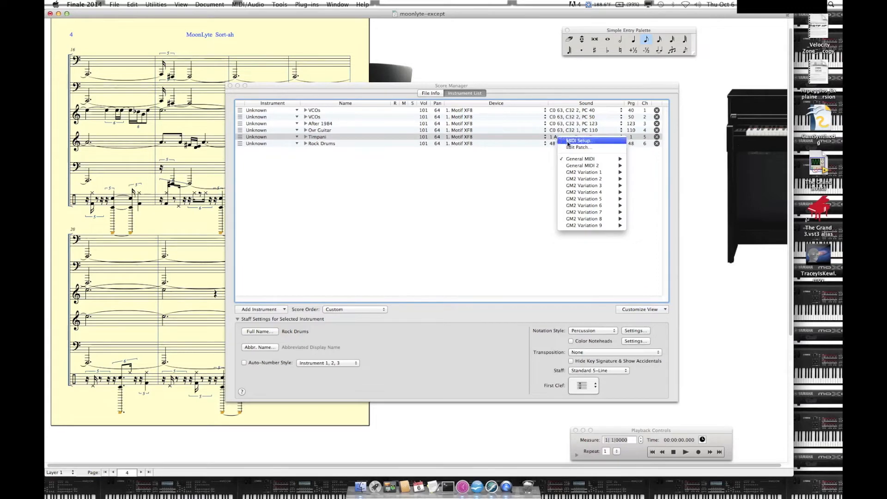
click(567, 147)
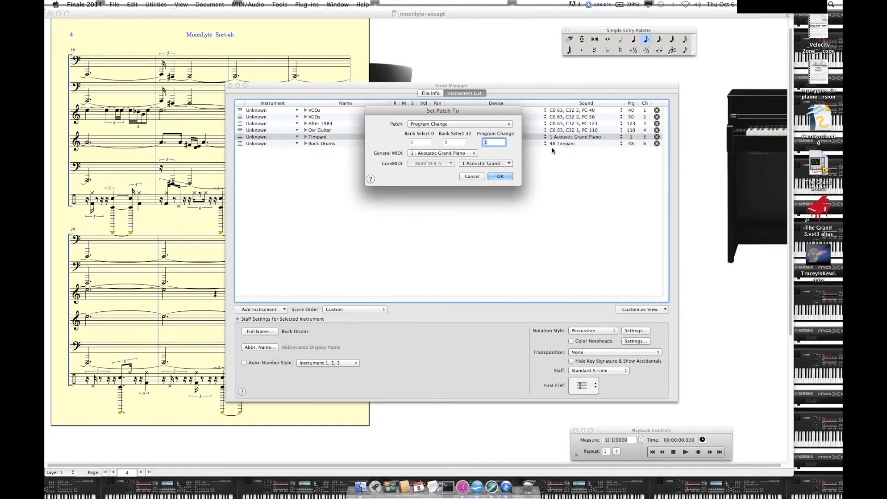
click(432, 124)
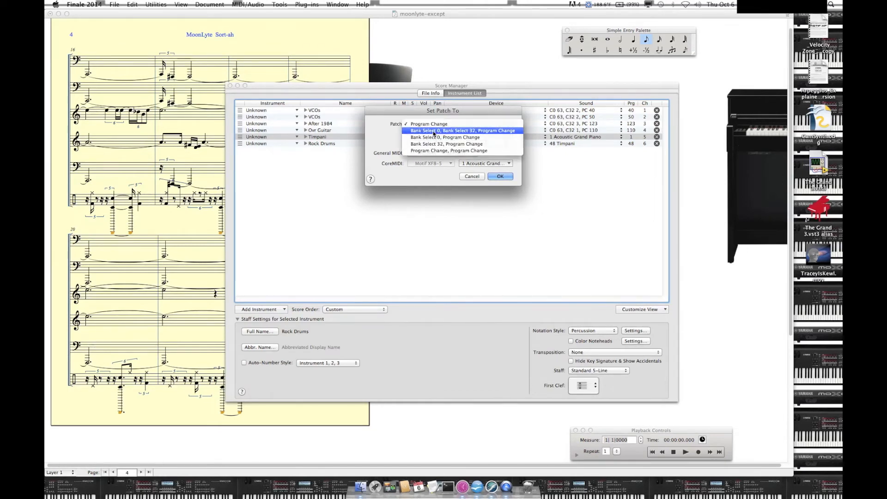
click(434, 131)
click(428, 141)
text(3)
key(BackSpace)
text(63)
key(Tab)
text(32)
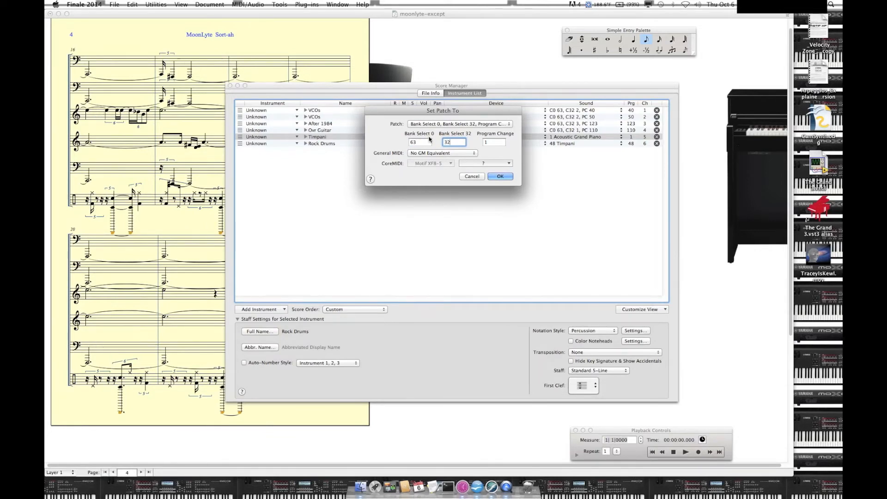
click(489, 142)
key(BackSpace)
text(7)
click(499, 176)
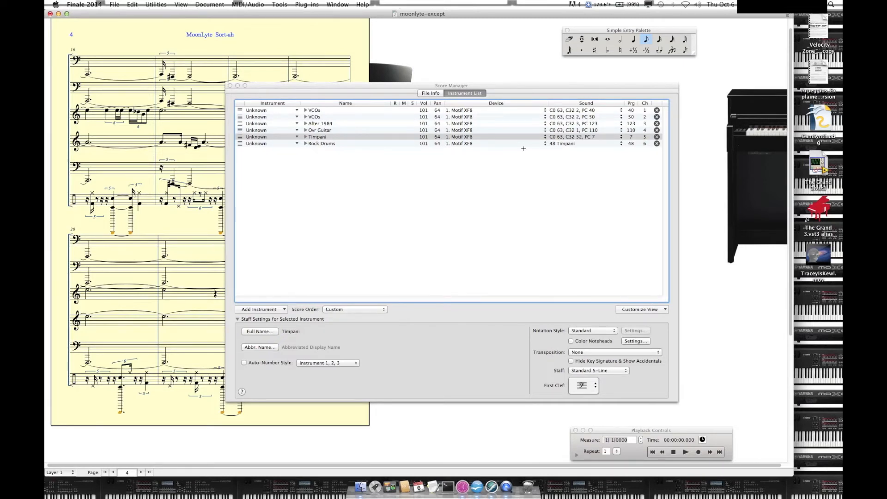
Step: Set the Timpani instrument's patch to Bank Select 0 of 0, Bank Select 32 of 0 and Program Change 48
click(557, 138)
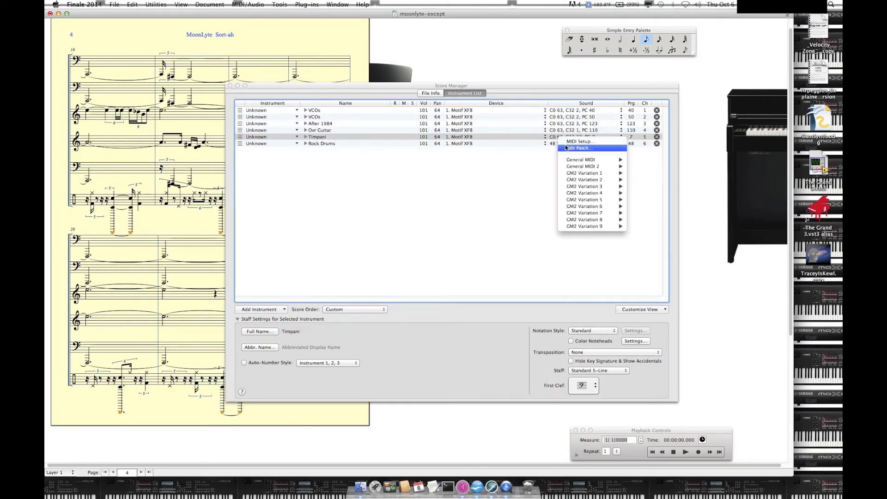
click(565, 147)
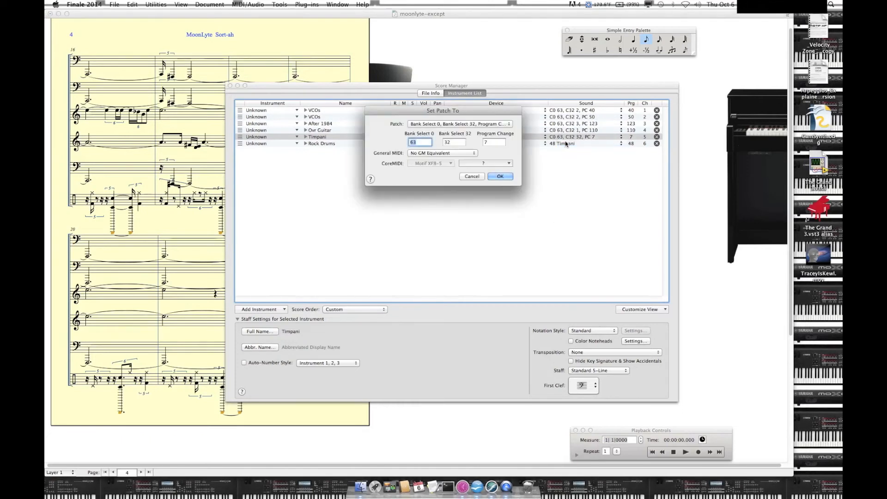
text(00)
key(Tab)
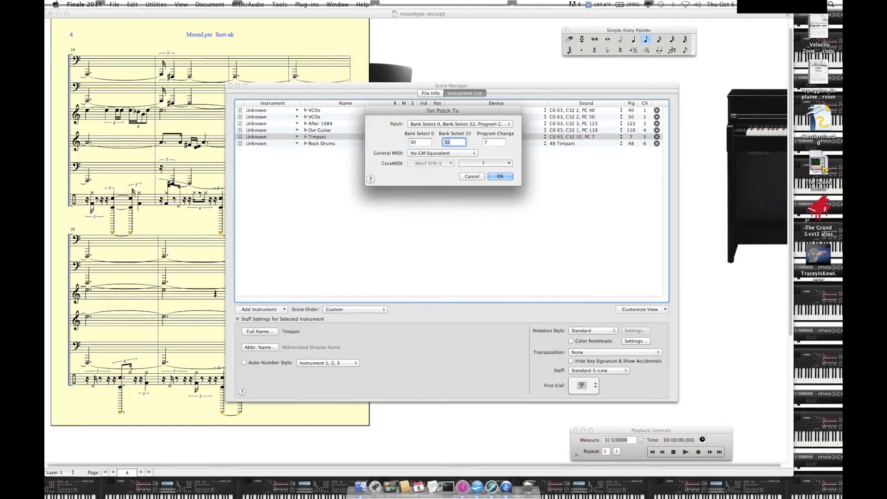
text(0)
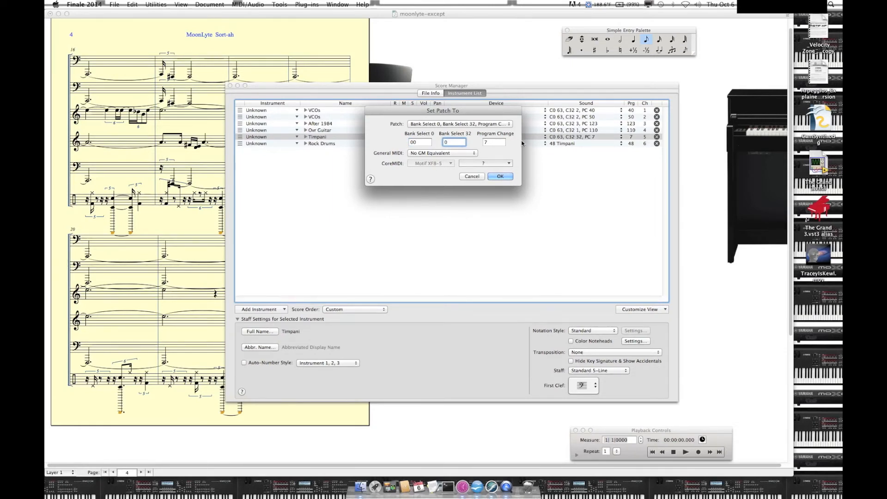
click(498, 142)
key(BackSpace)
text(48)
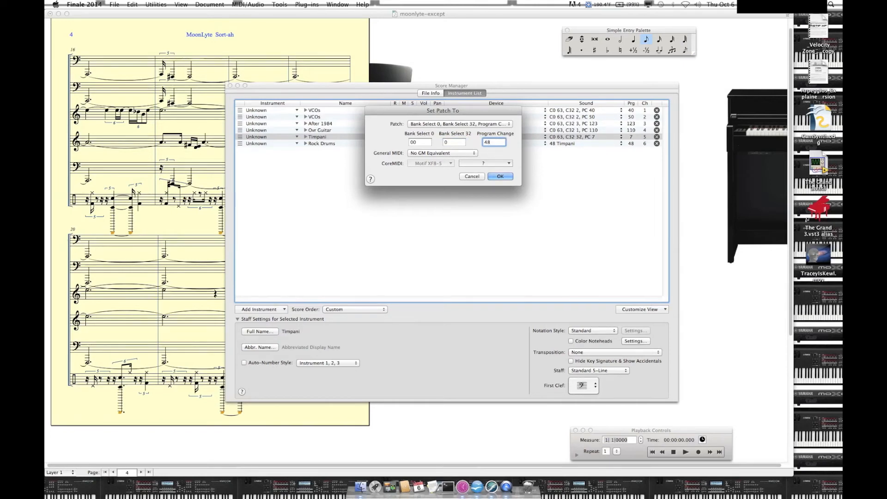
click(501, 176)
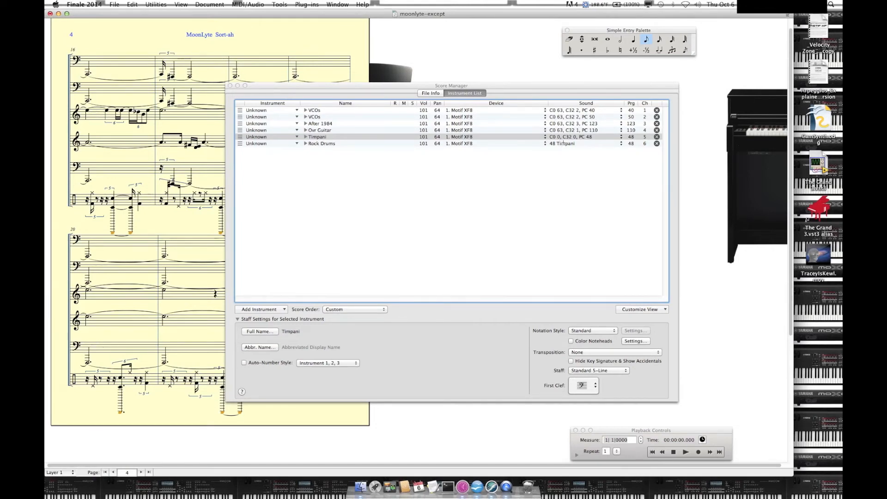
Step: Set the Rock Drums patch to Bank Select 0 of 63, Bank Select 32 of 32 and Program Change 7, and close the Score Manager
click(563, 144)
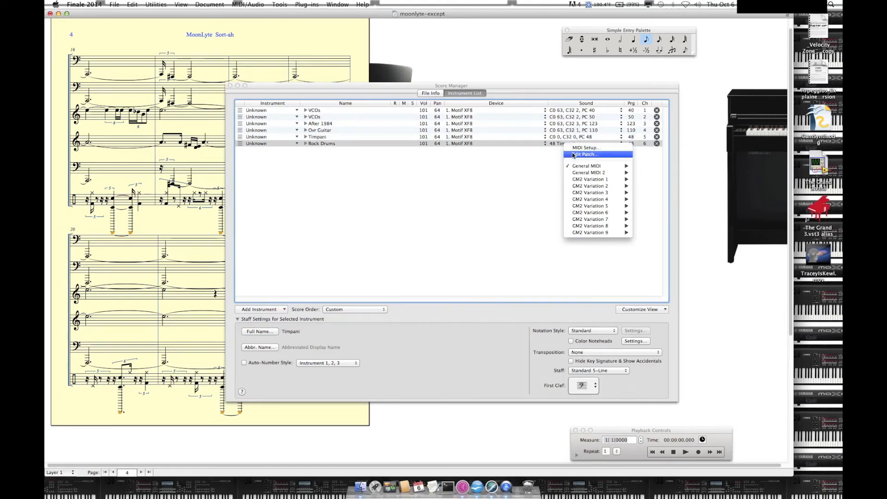
click(574, 155)
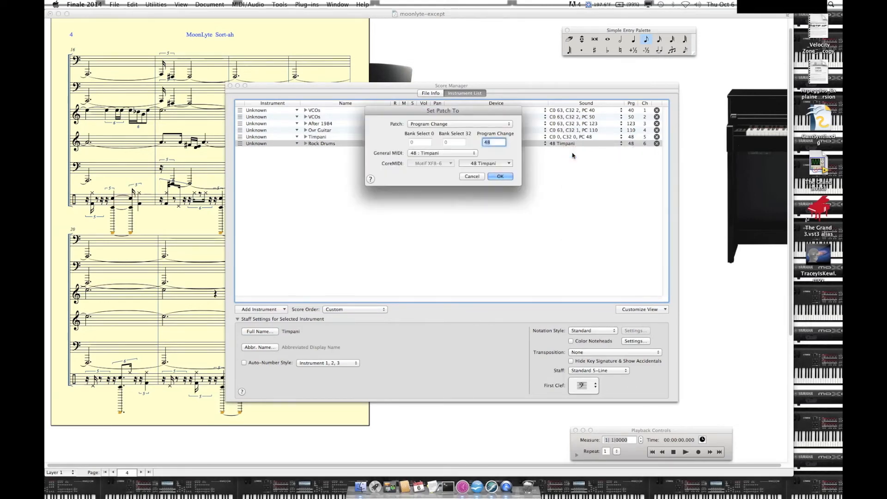
click(453, 125)
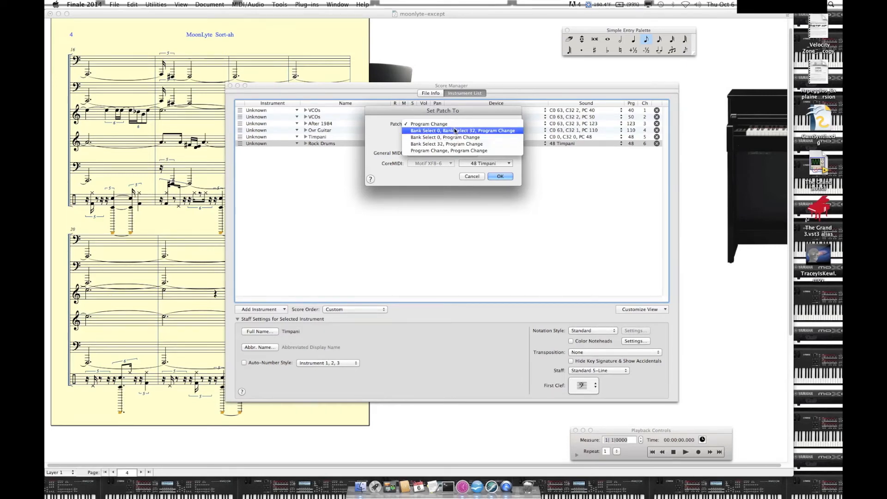
click(455, 130)
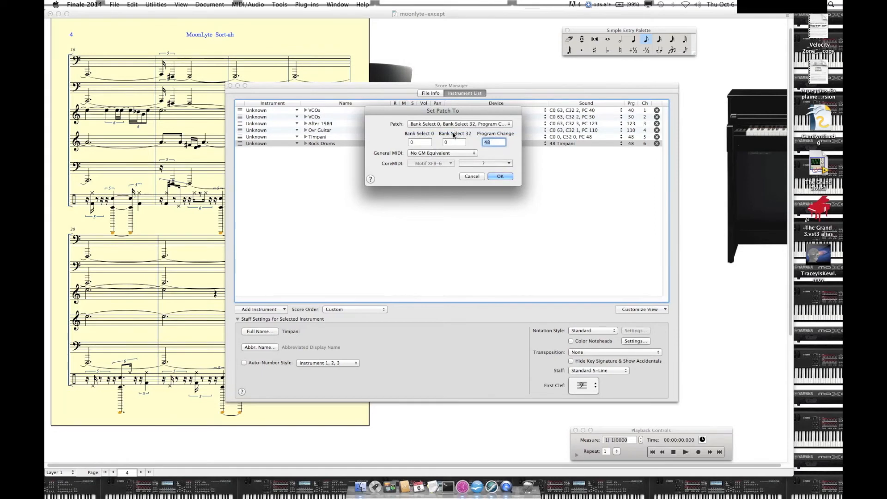
click(423, 143)
text(63)
key(Tab)
text(32)
key(Tab)
text(7)
click(496, 177)
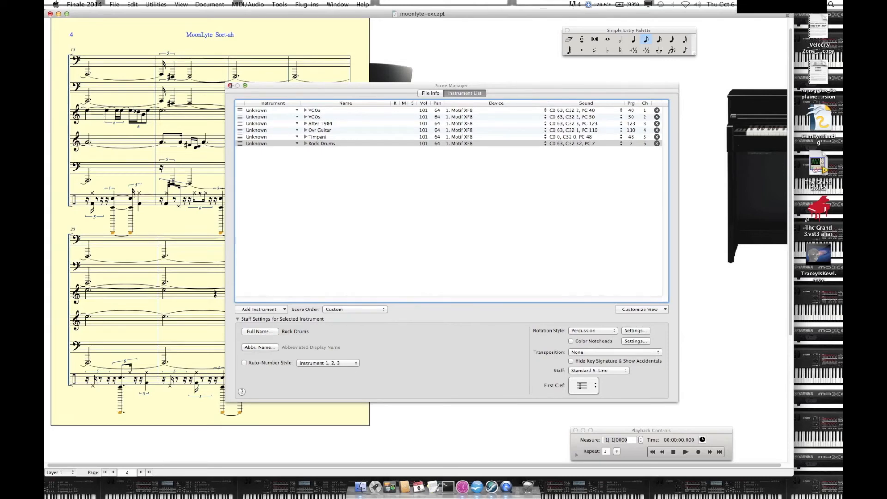
click(229, 86)
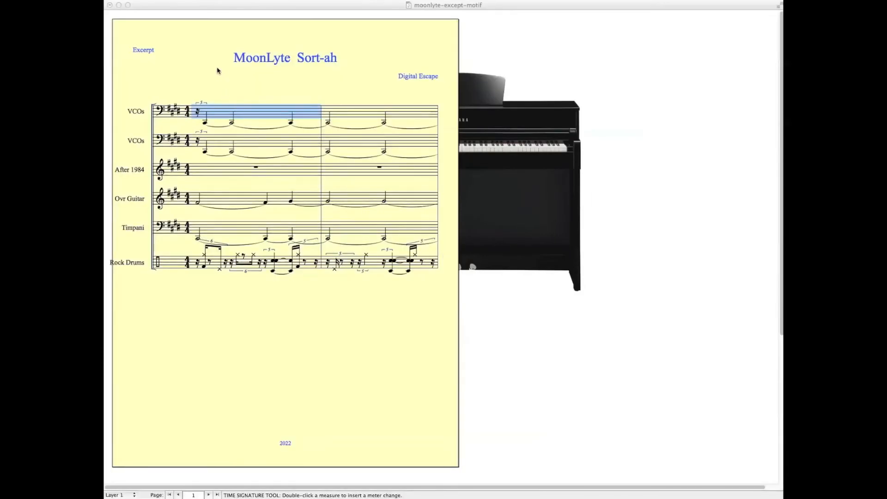
Step: Move the playback controls and main tool palette clear of the score page and play the moonlyte-except-motif score from measure 1
click(213, 70)
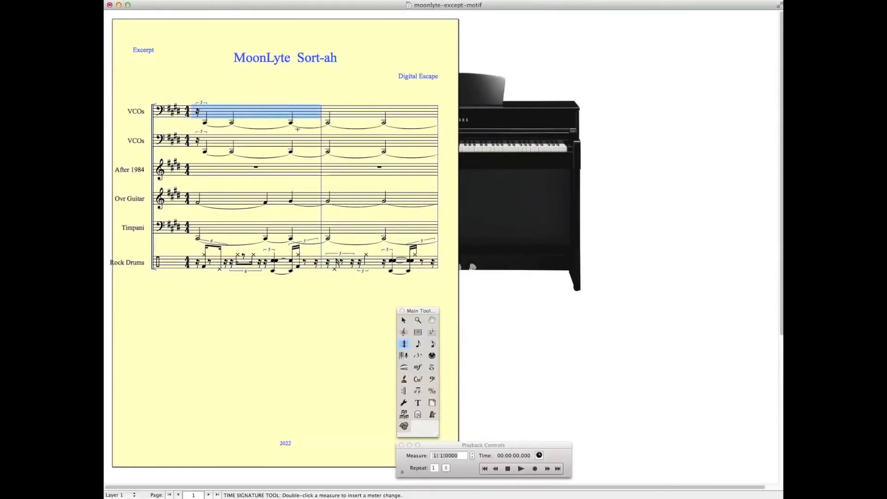
drag(483, 447, 586, 442)
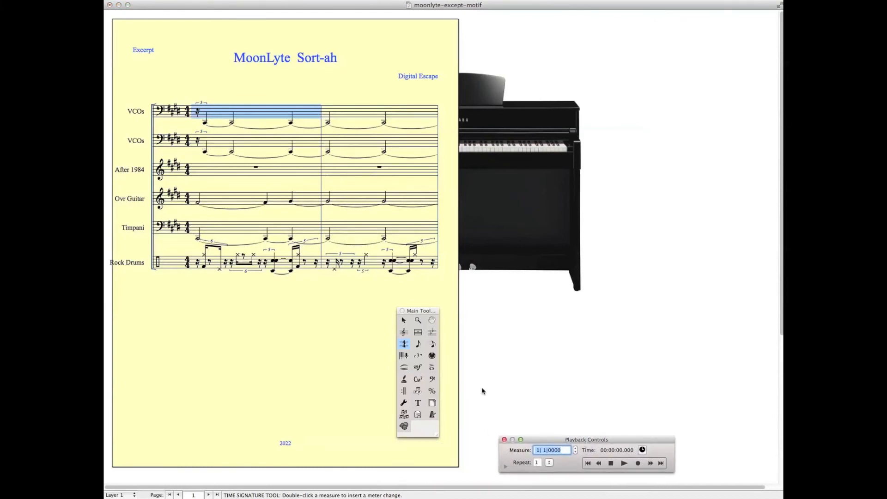
drag(420, 311, 521, 306)
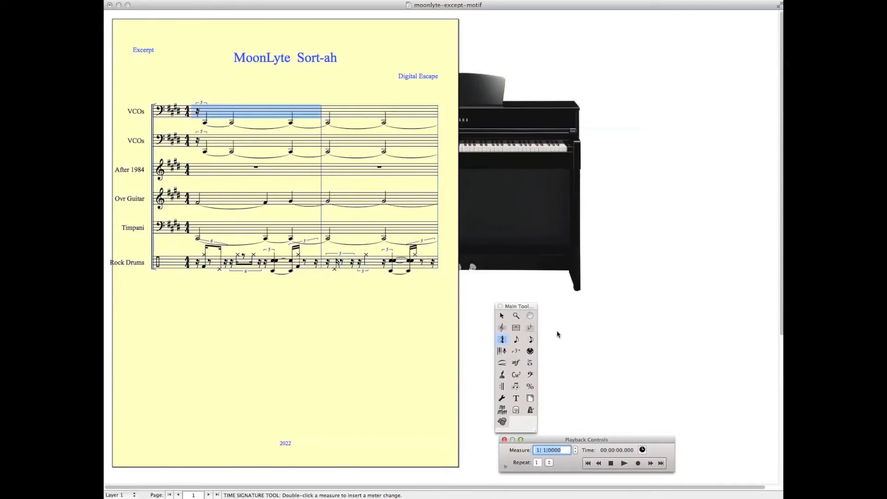
click(624, 463)
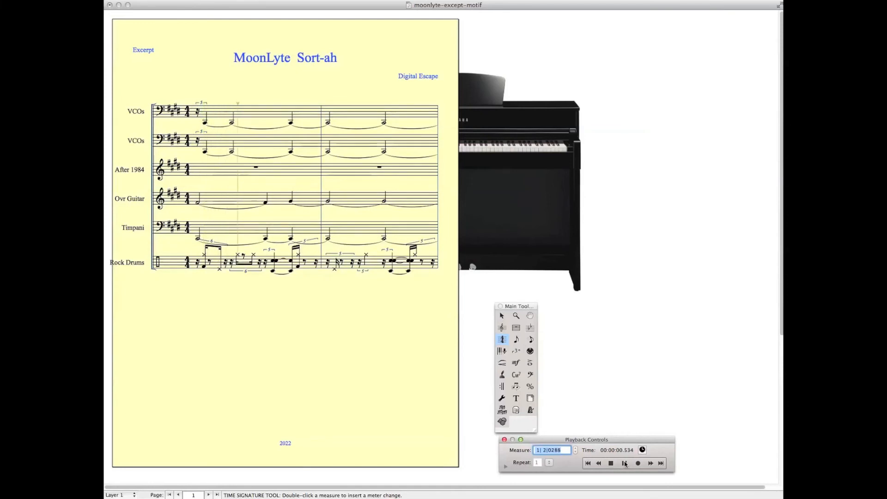